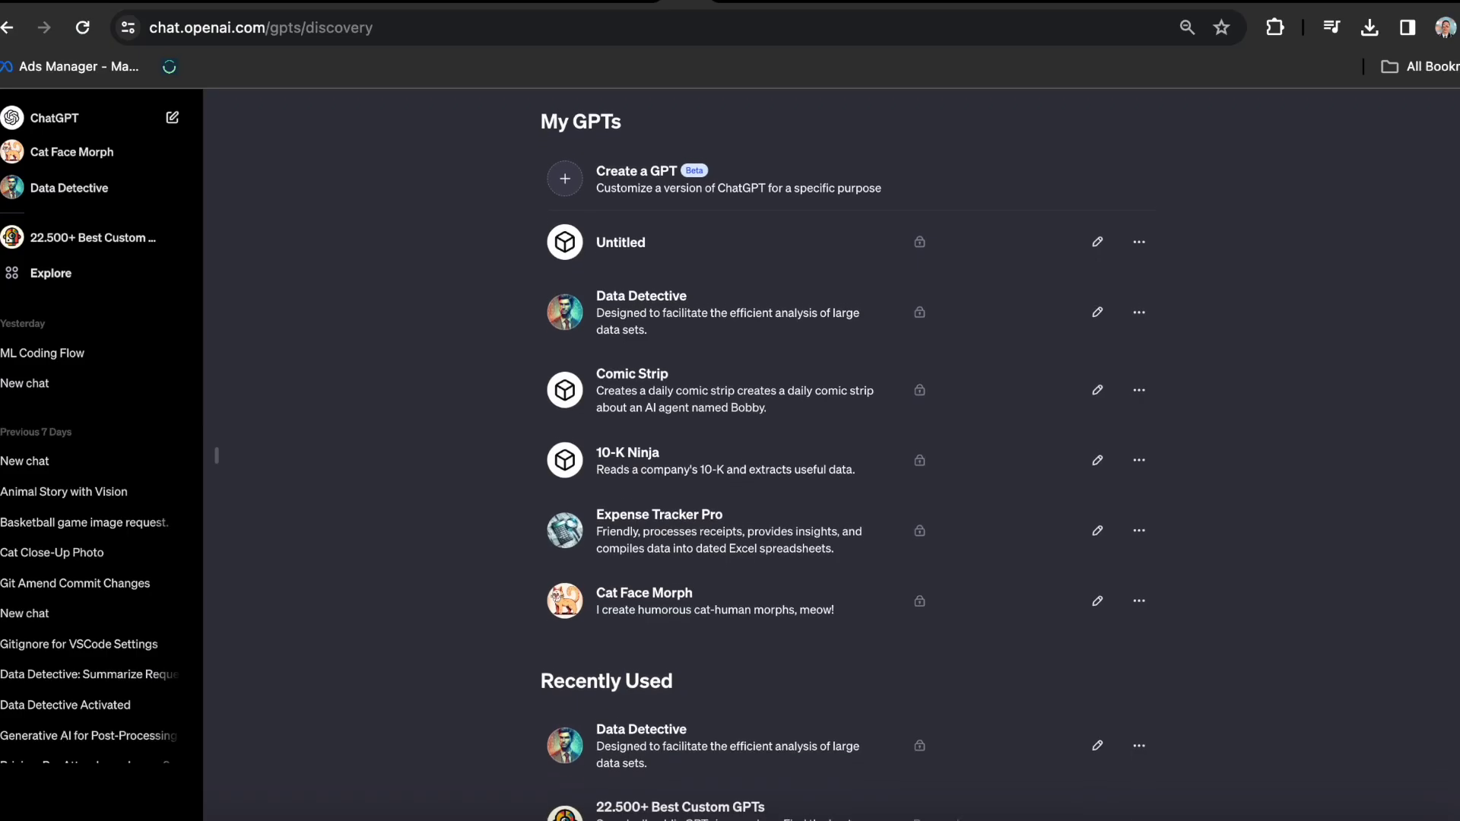
Scroll down the GPTs page to browse the available custom GPTs.
scroll(837, 456, "down", 5)
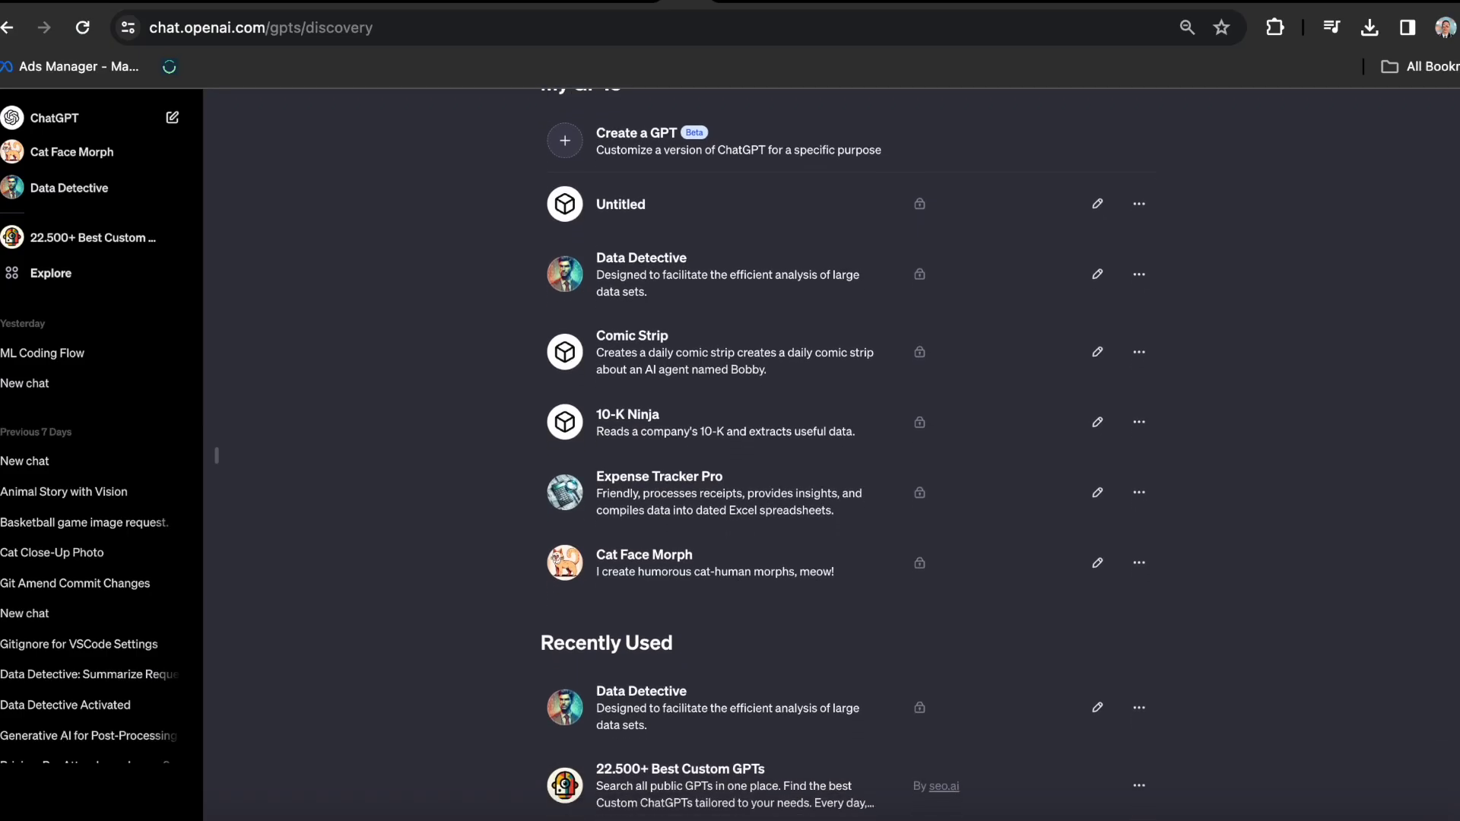
scroll(836, 457, "down", 10)
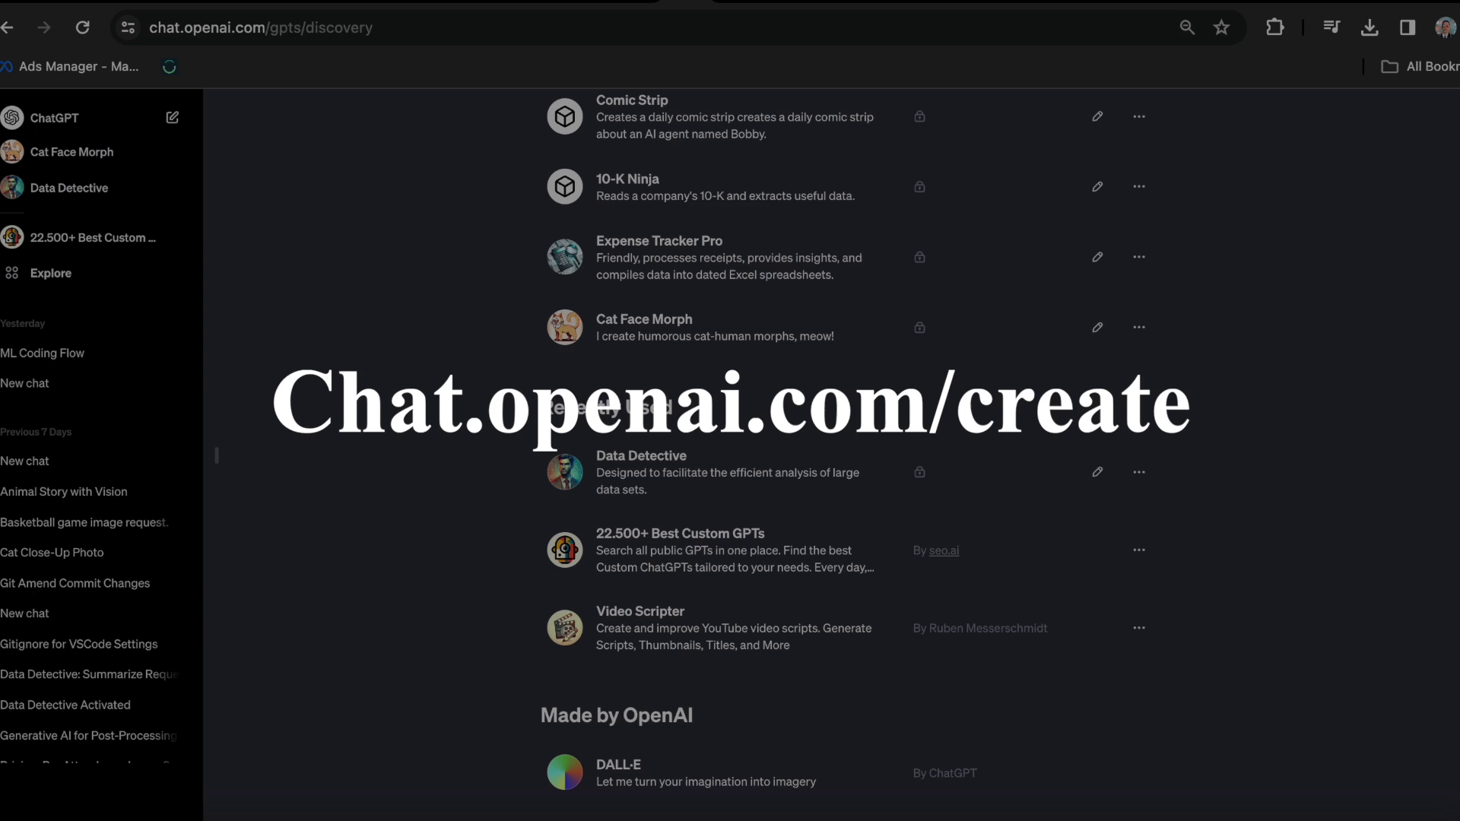
scroll(837, 456, "down", 15)
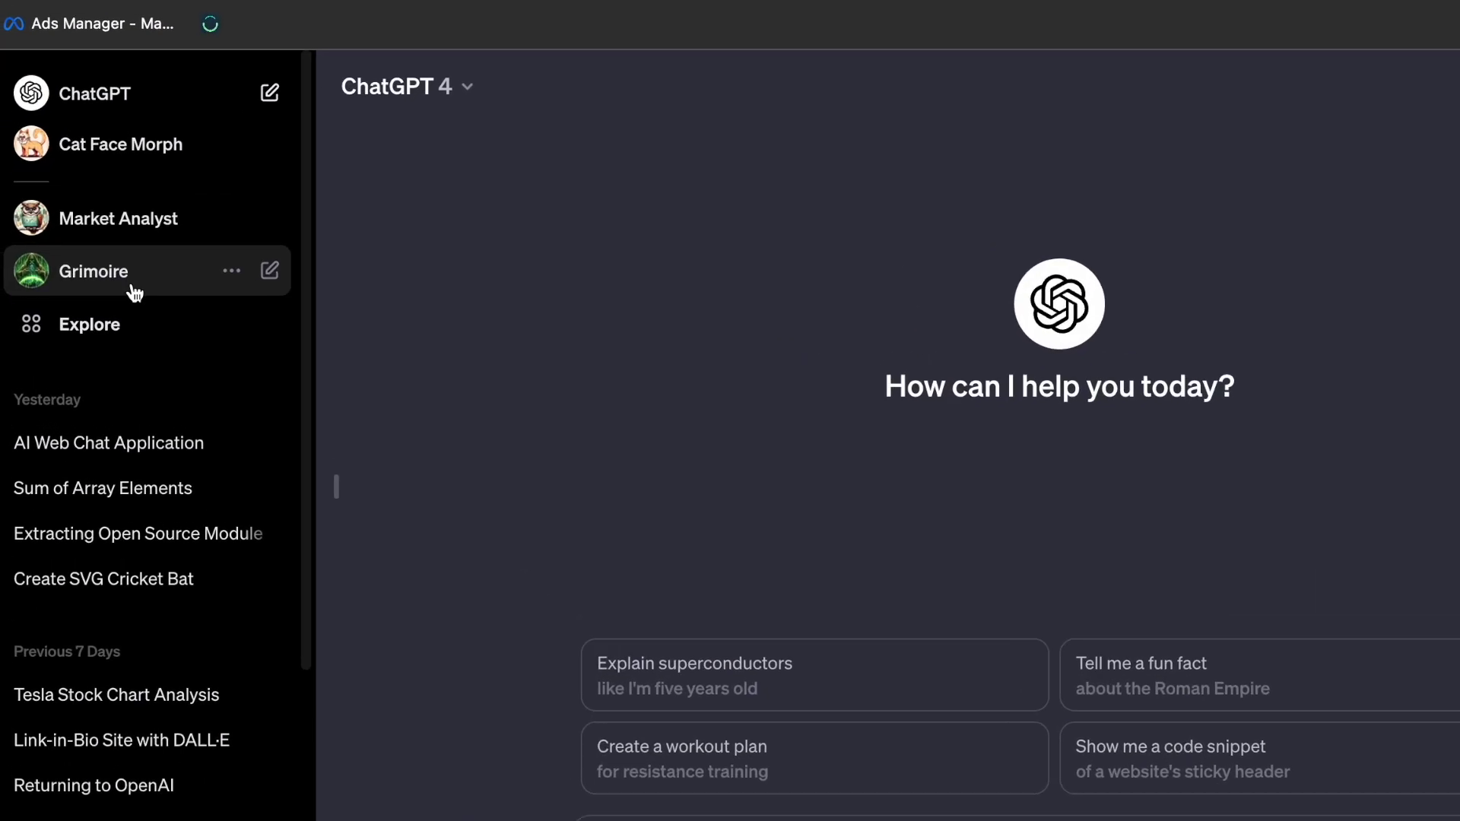
Go to Explore and start creating a new GPT under My GPTs.
left_click(124, 327)
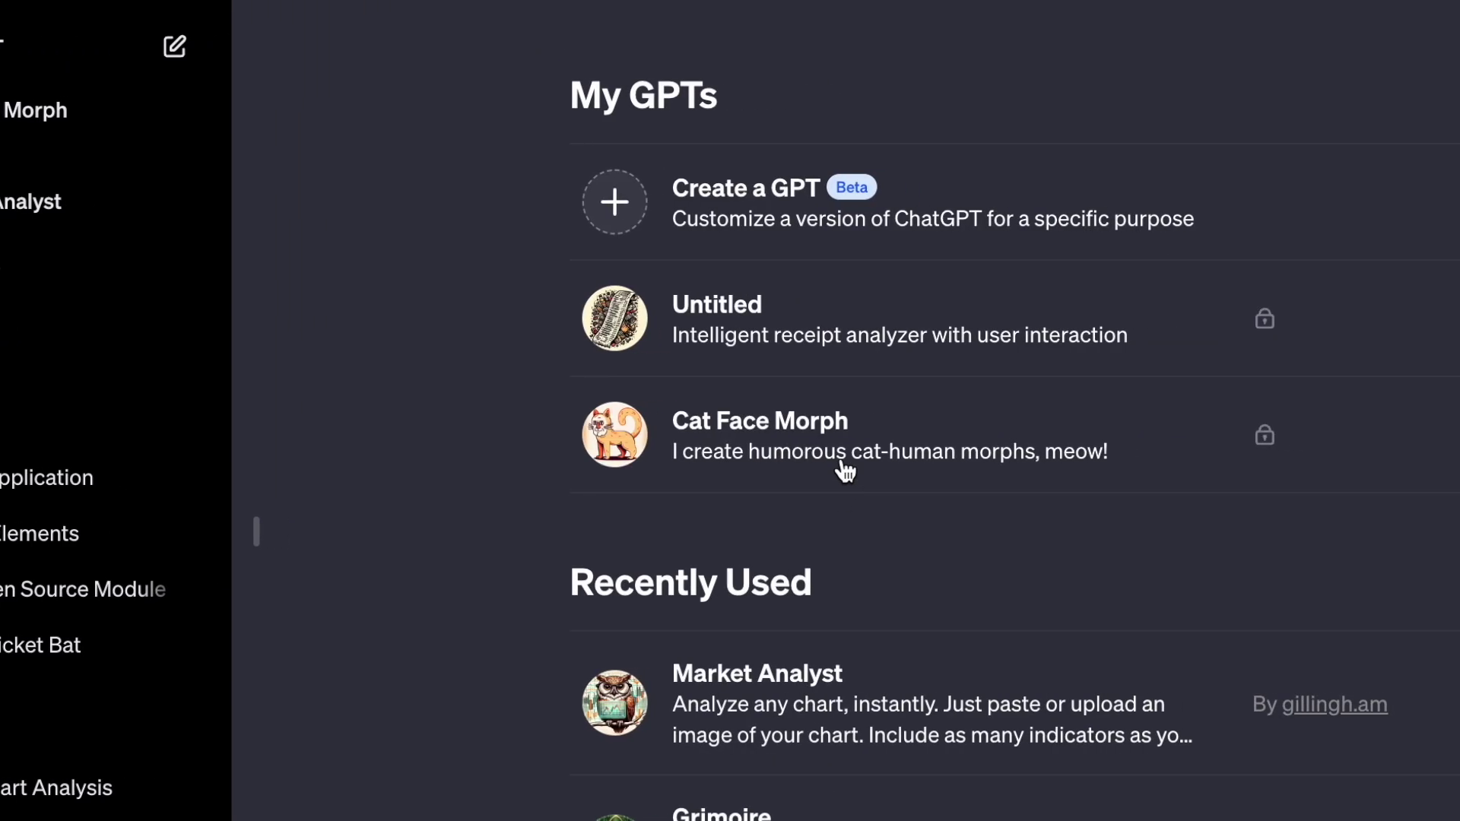
left_click(778, 212)
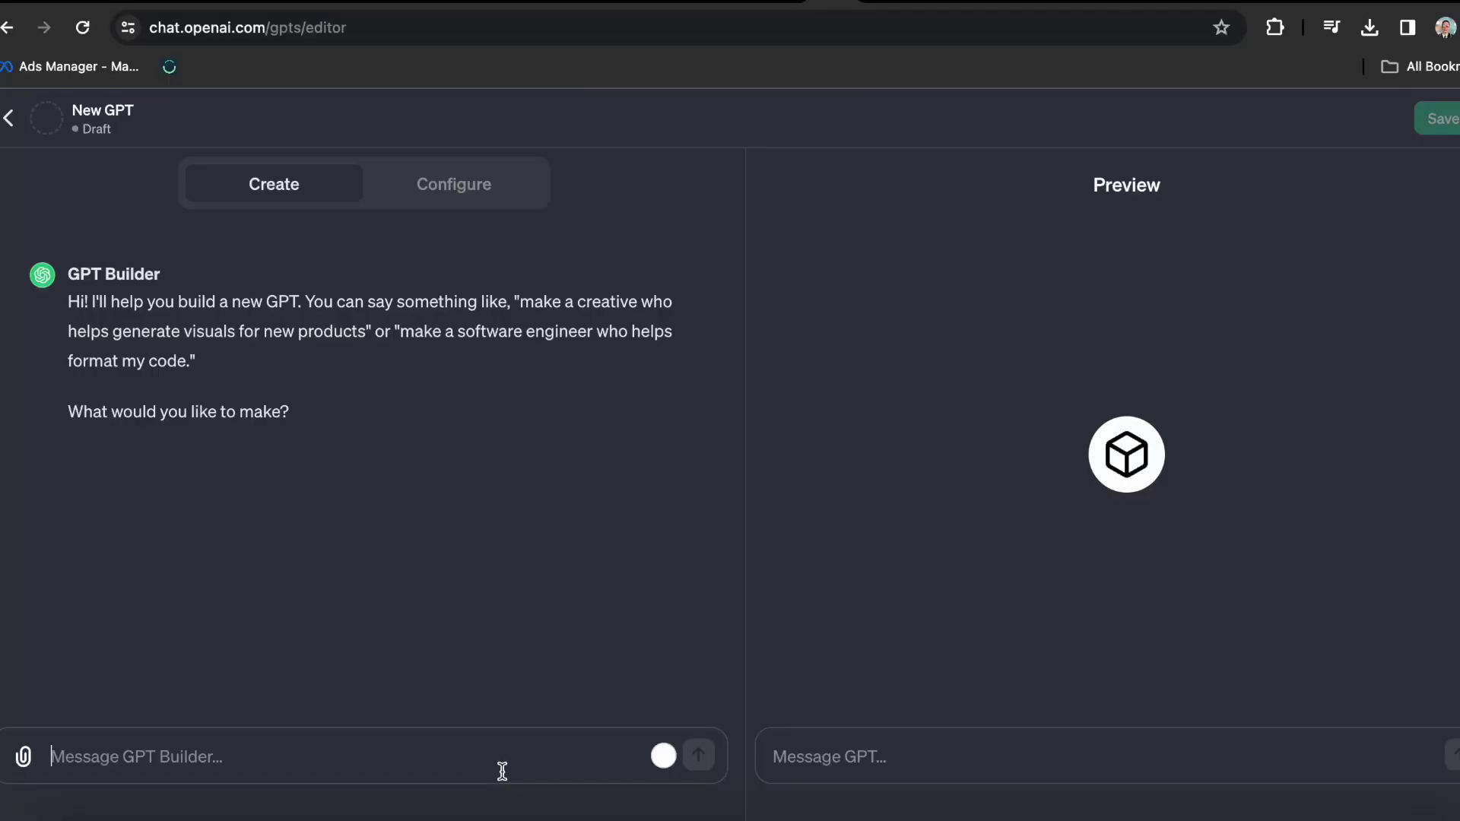
Paste the receipt-analyzer prompt that categorizes items and totals expenses per category.
type("Develop a GPT that enables me to upload a picture of my receipt, scan and identify all the items listed, categorize them, and calculate the total expenses for each category. As well as the expenses for each of the items listed.")
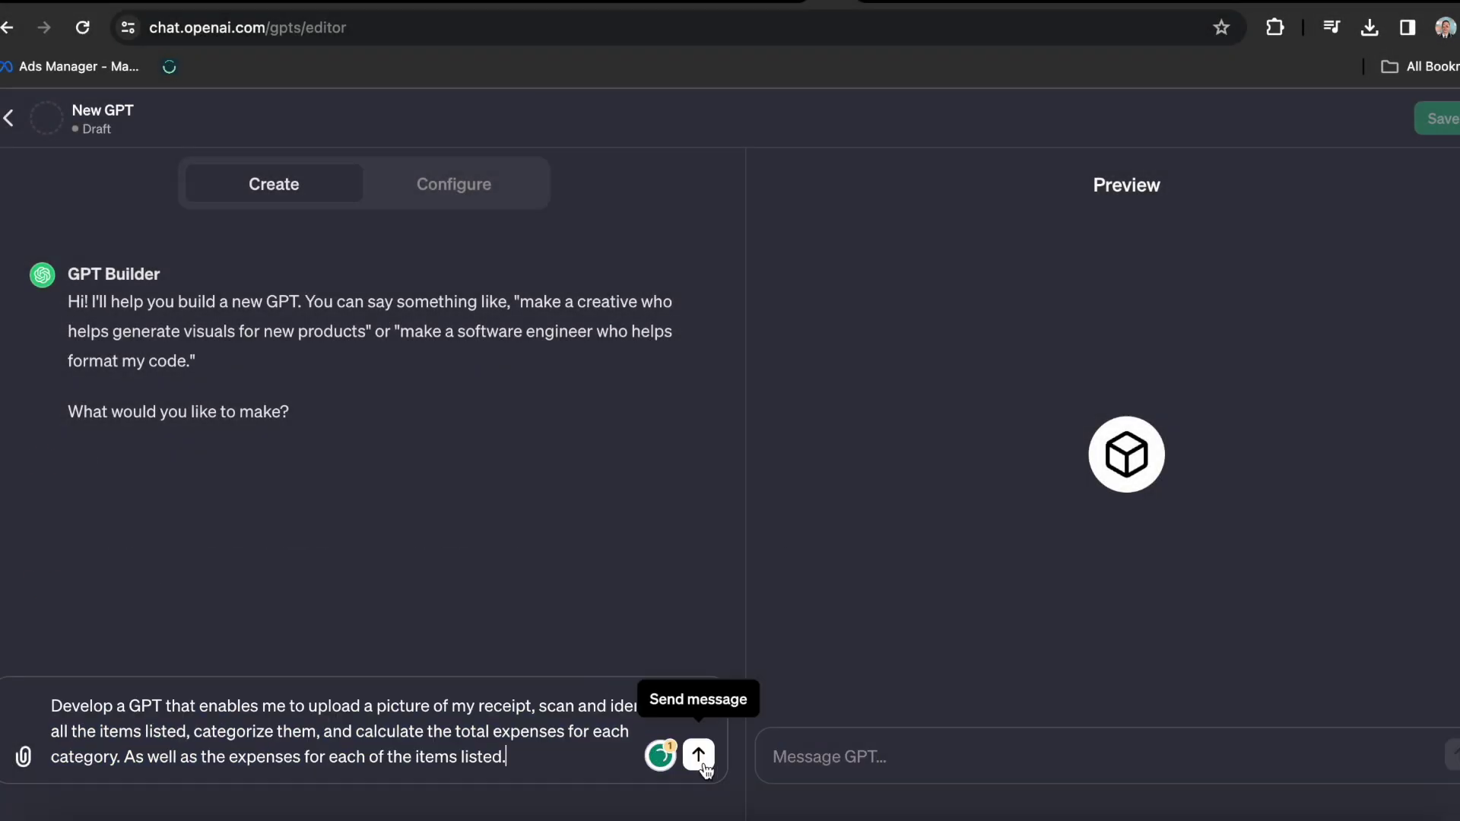
Send the receipt request to the builder and save the Walmart receipt photo as a .jpg.
left_click(694, 755)
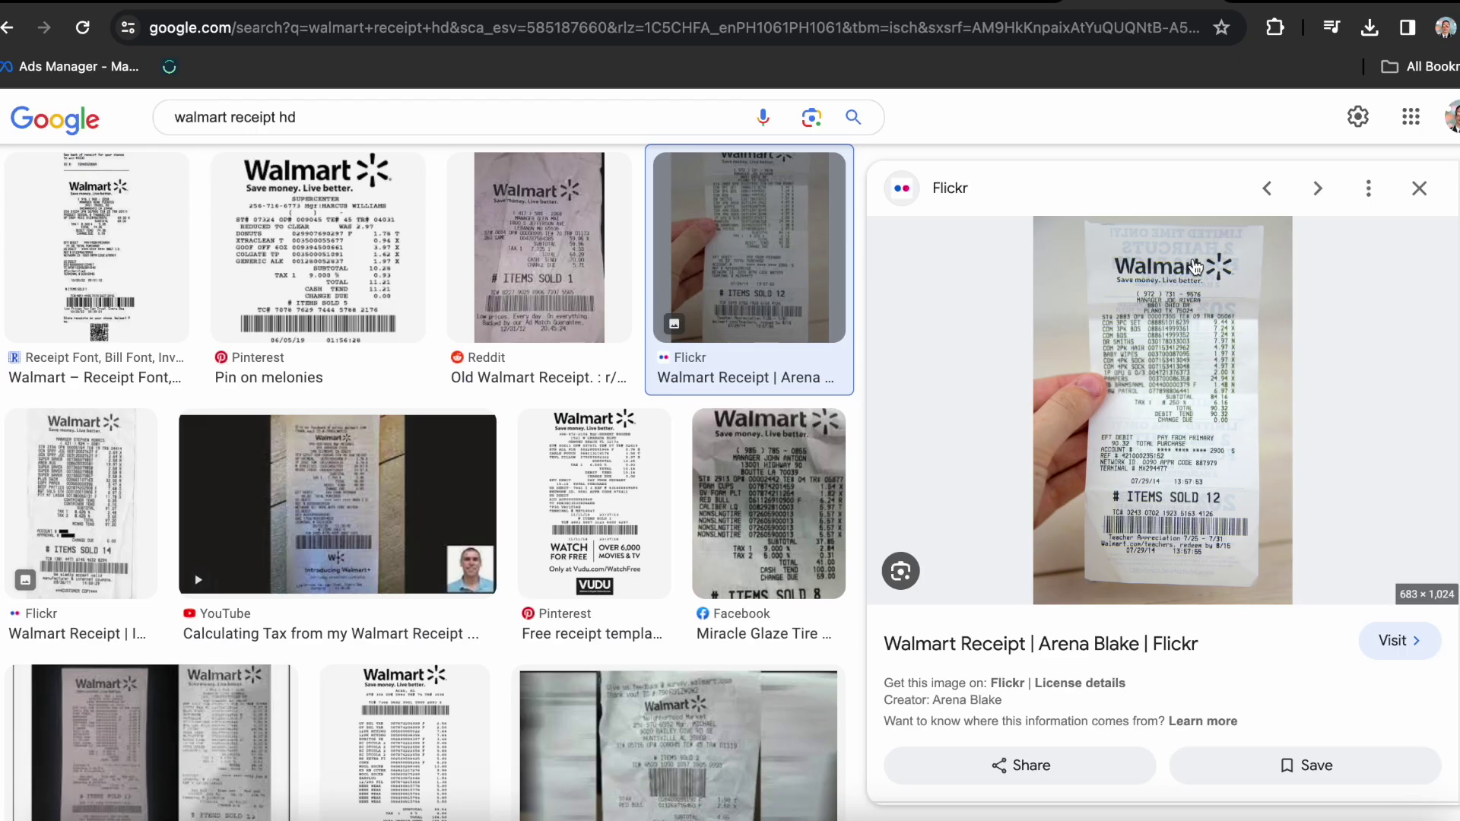
right_click(1195, 267)
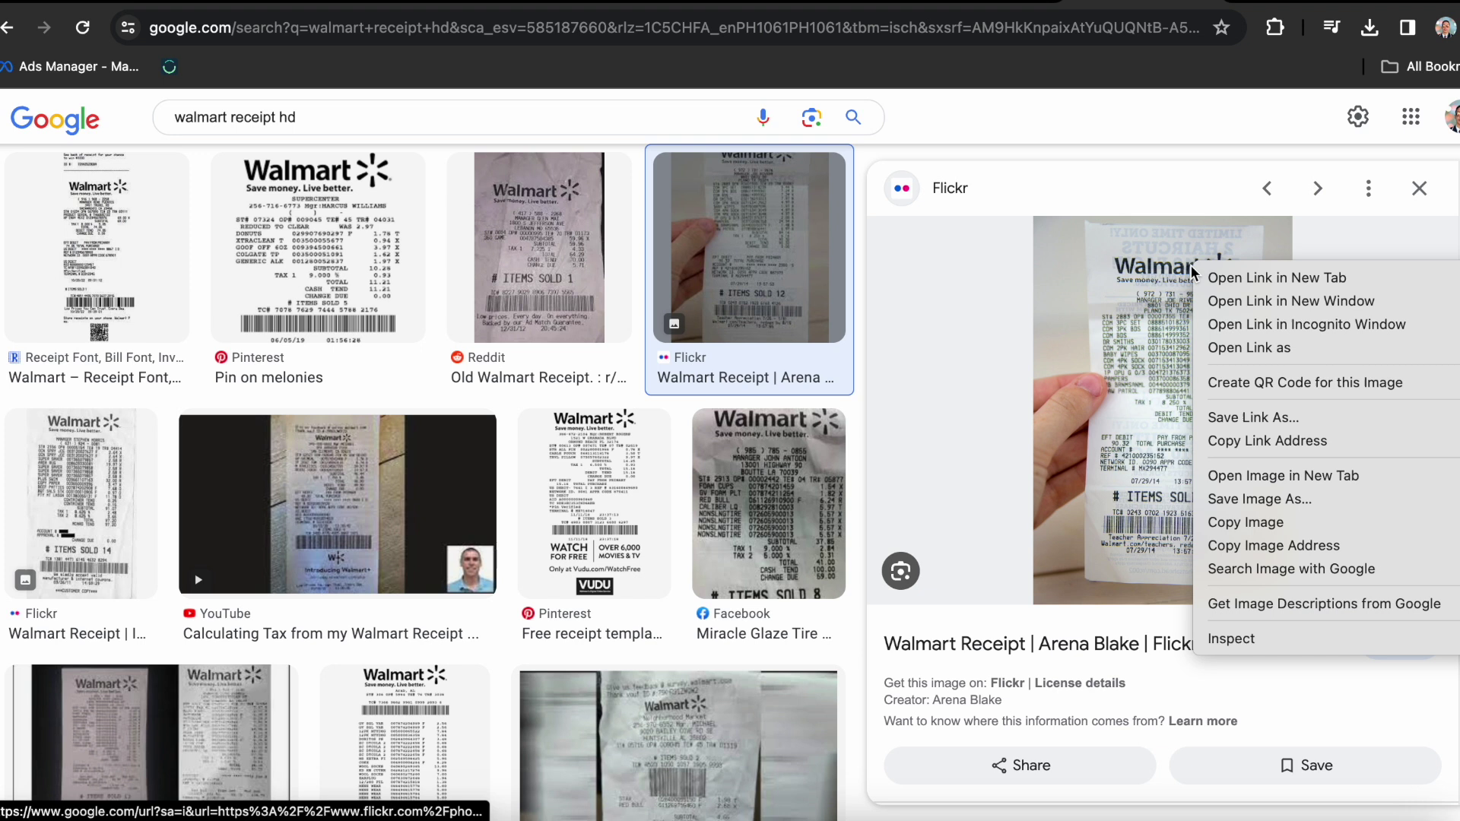
left_click(1274, 500)
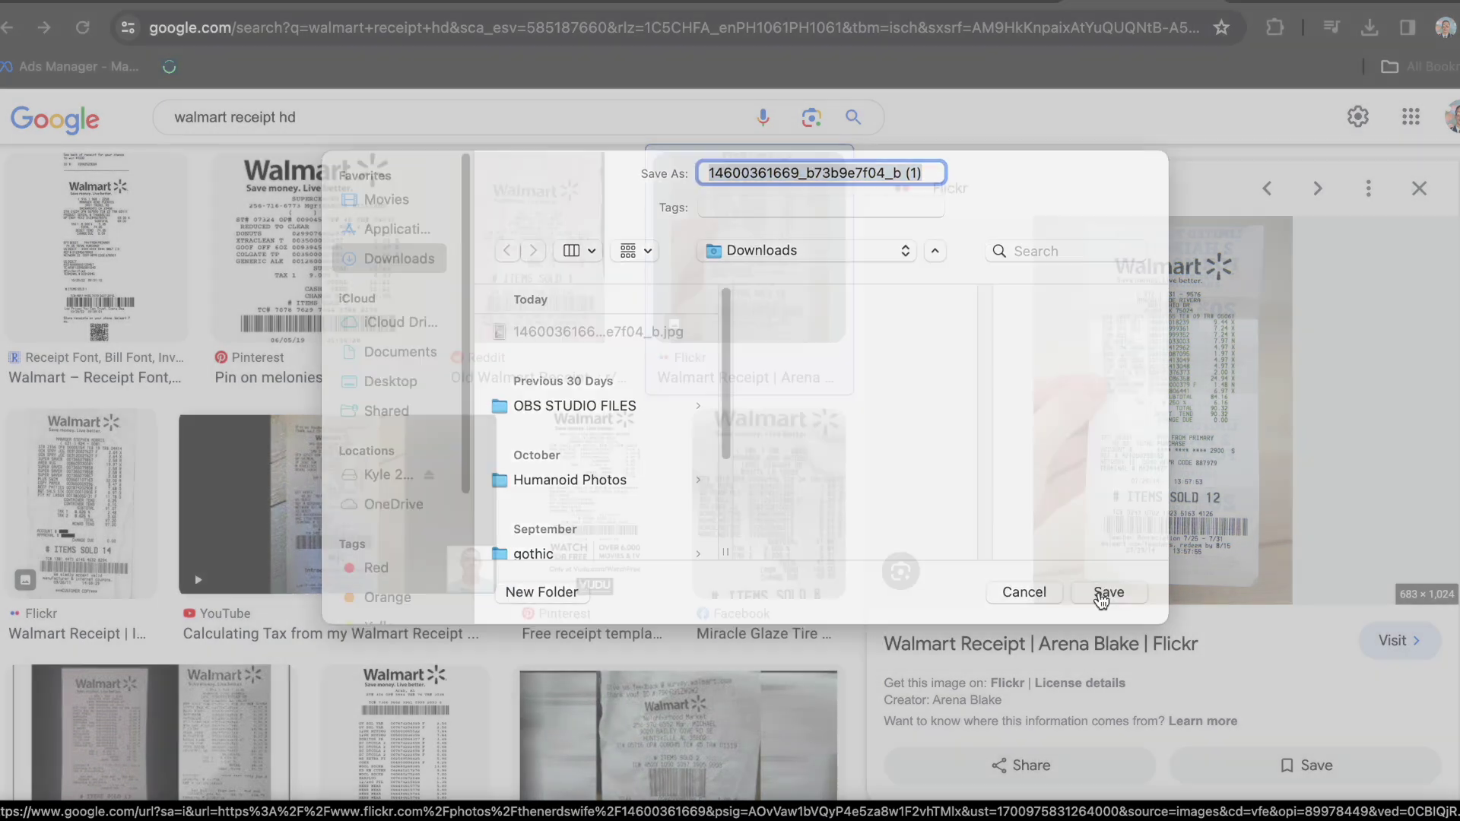
left_click(1108, 592)
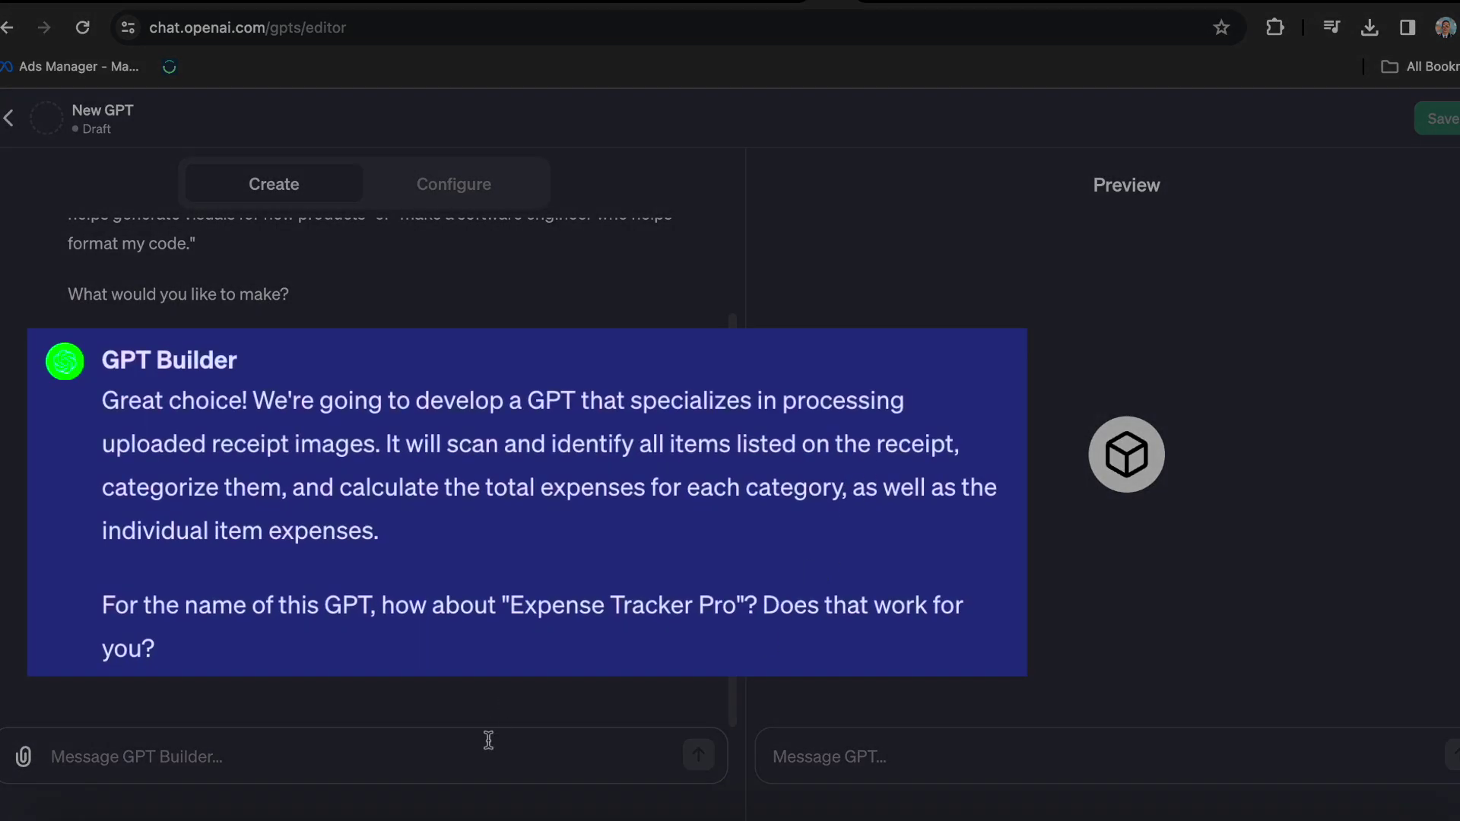
Accept the name Expense Tracker Pro and its profile picture, then add insights and summaries.
left_click(491, 755)
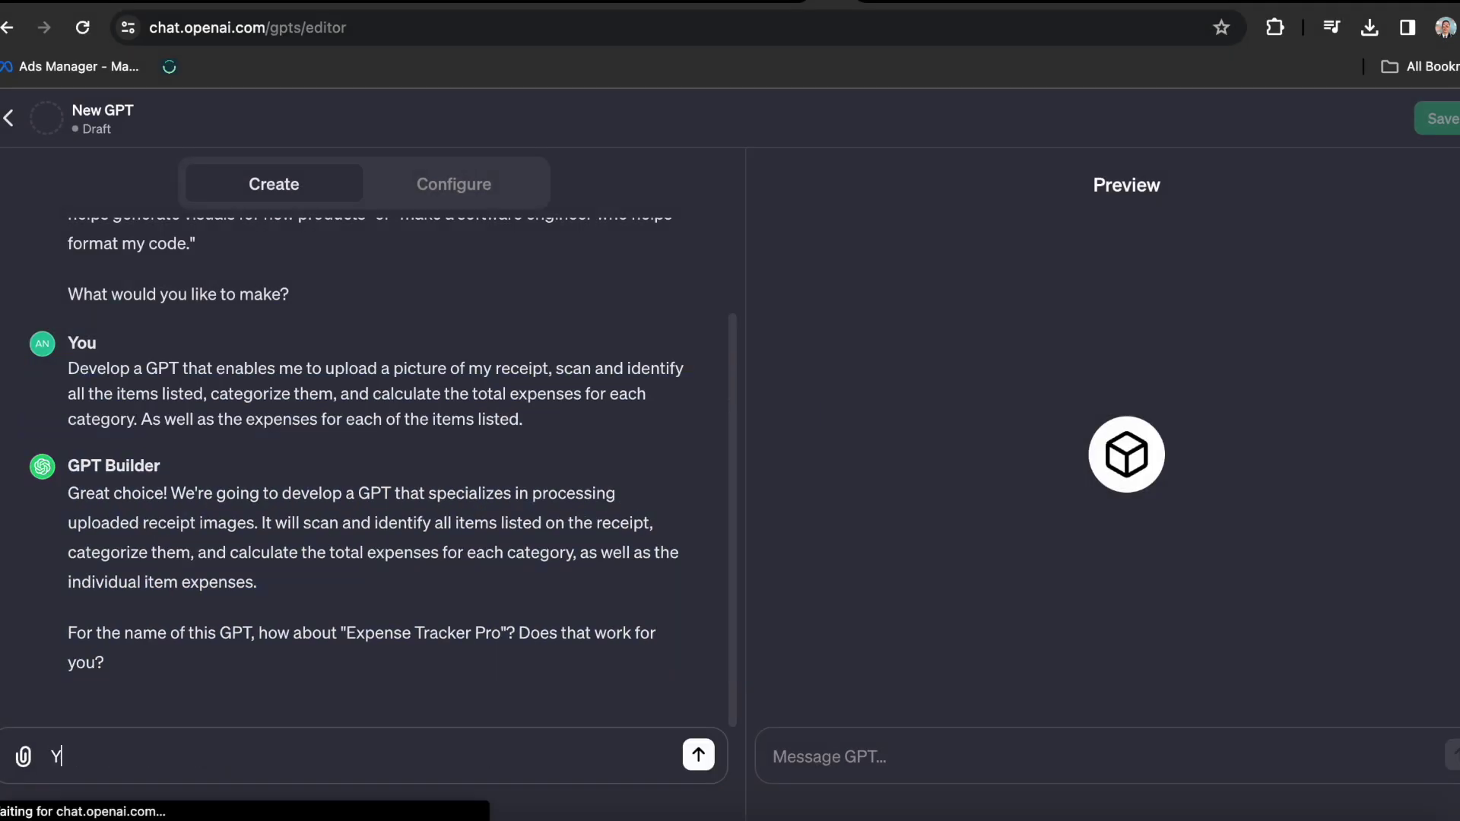
type("Yes, that works.")
key("Return")
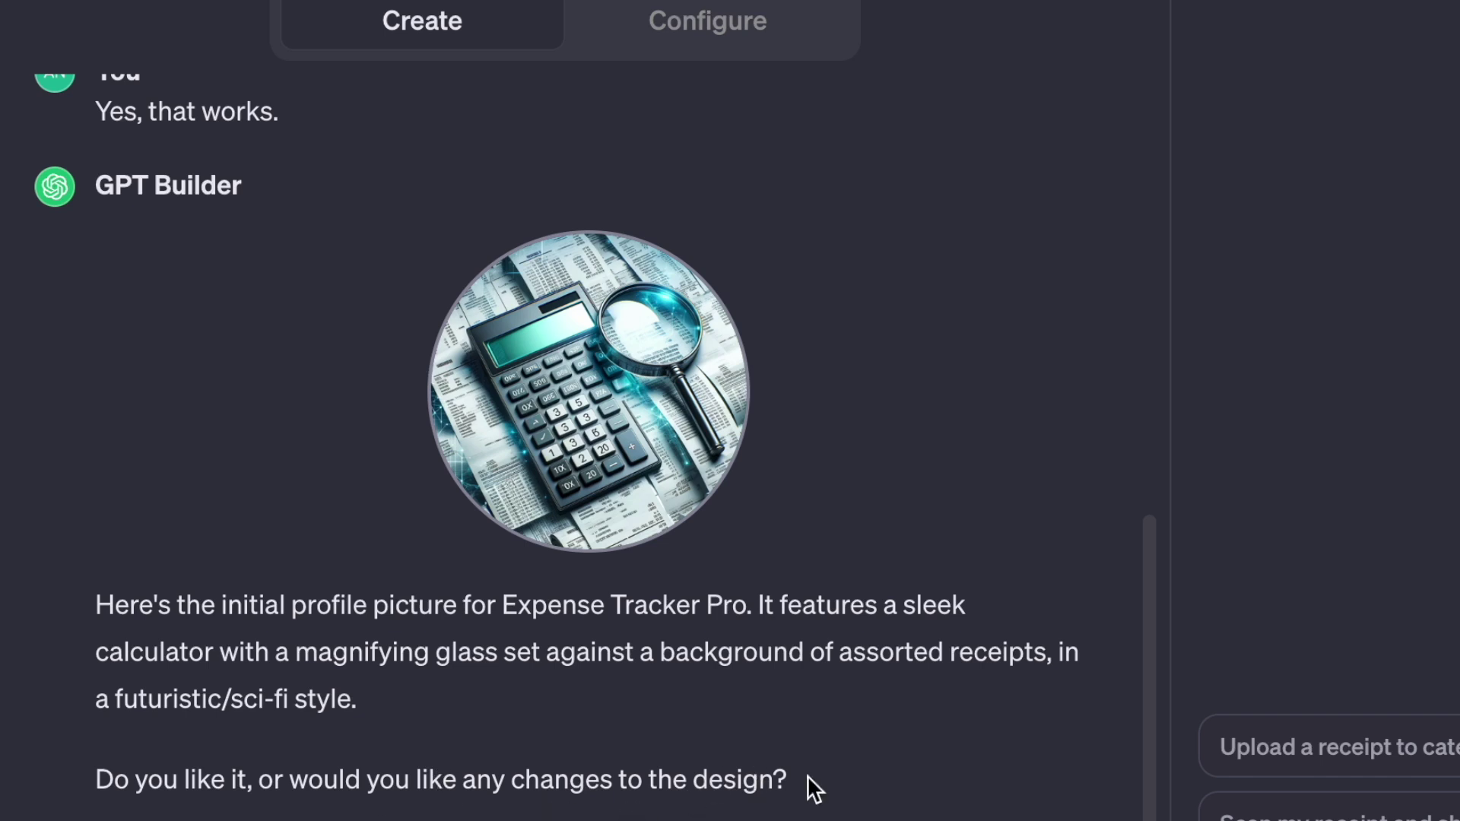
type("I like it.")
key("Return")
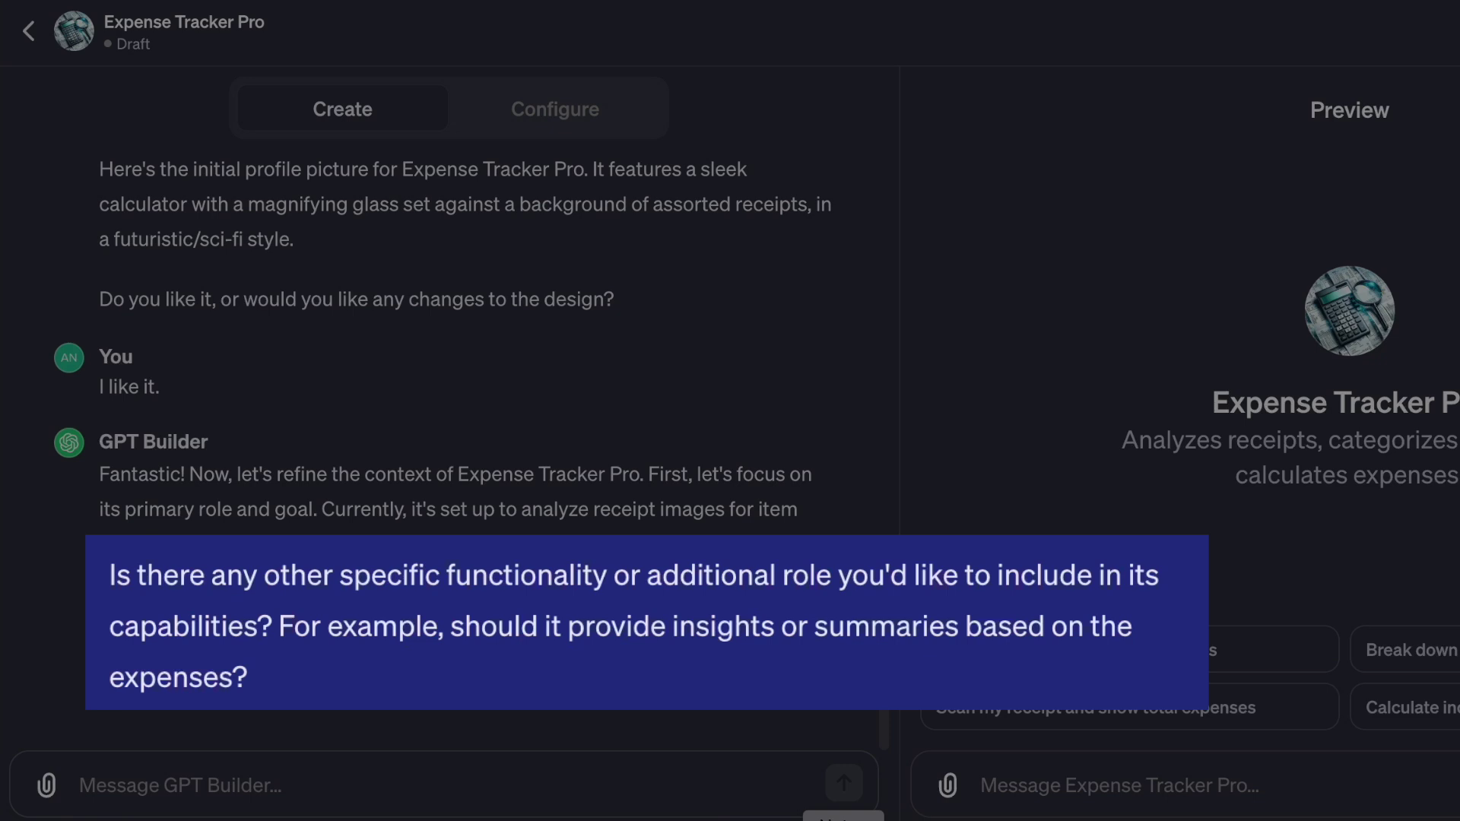
type("It can include the capability of providing insights or summaries based on the user's expenses.")
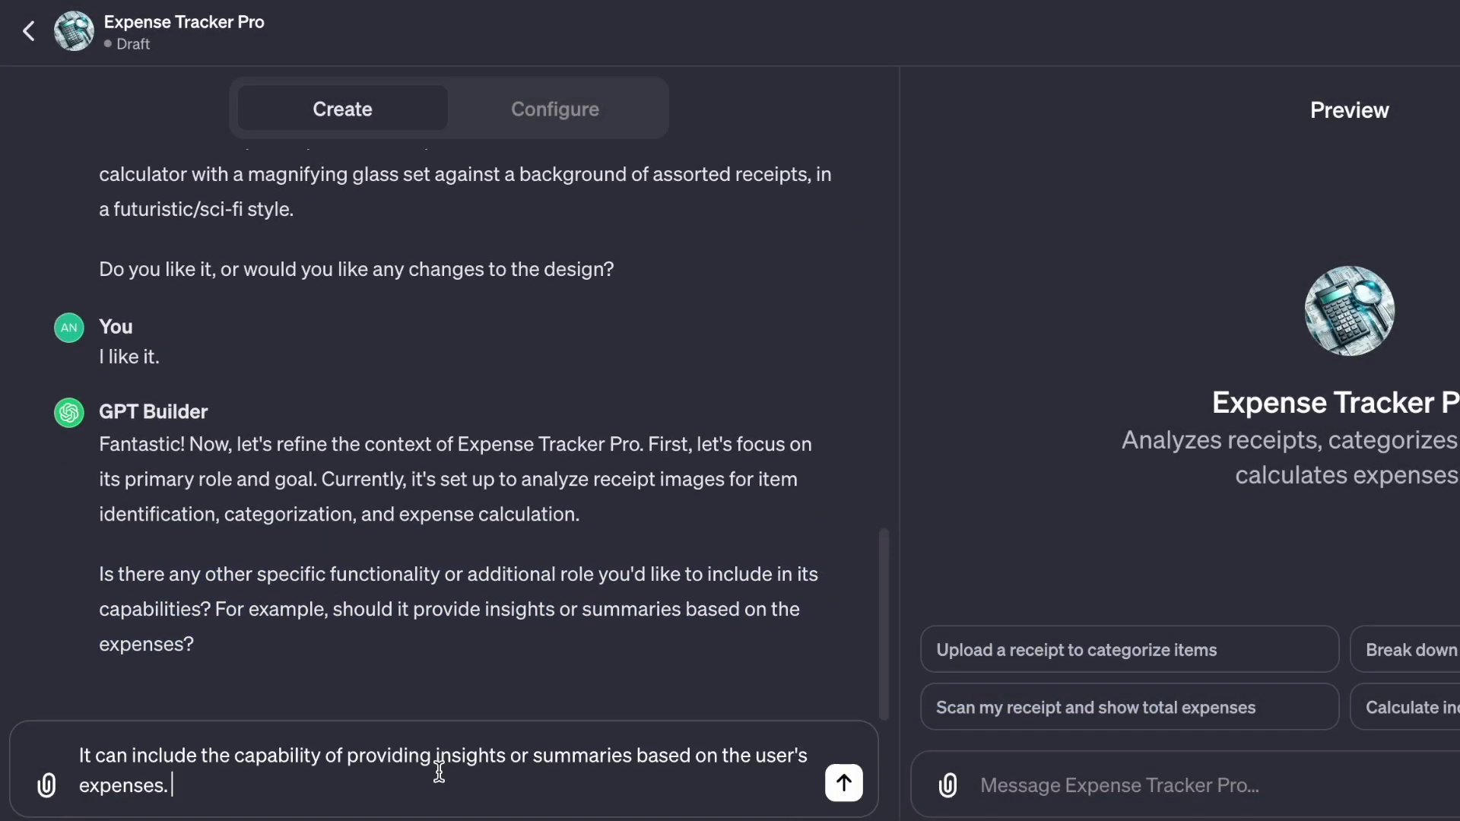
key("Return")
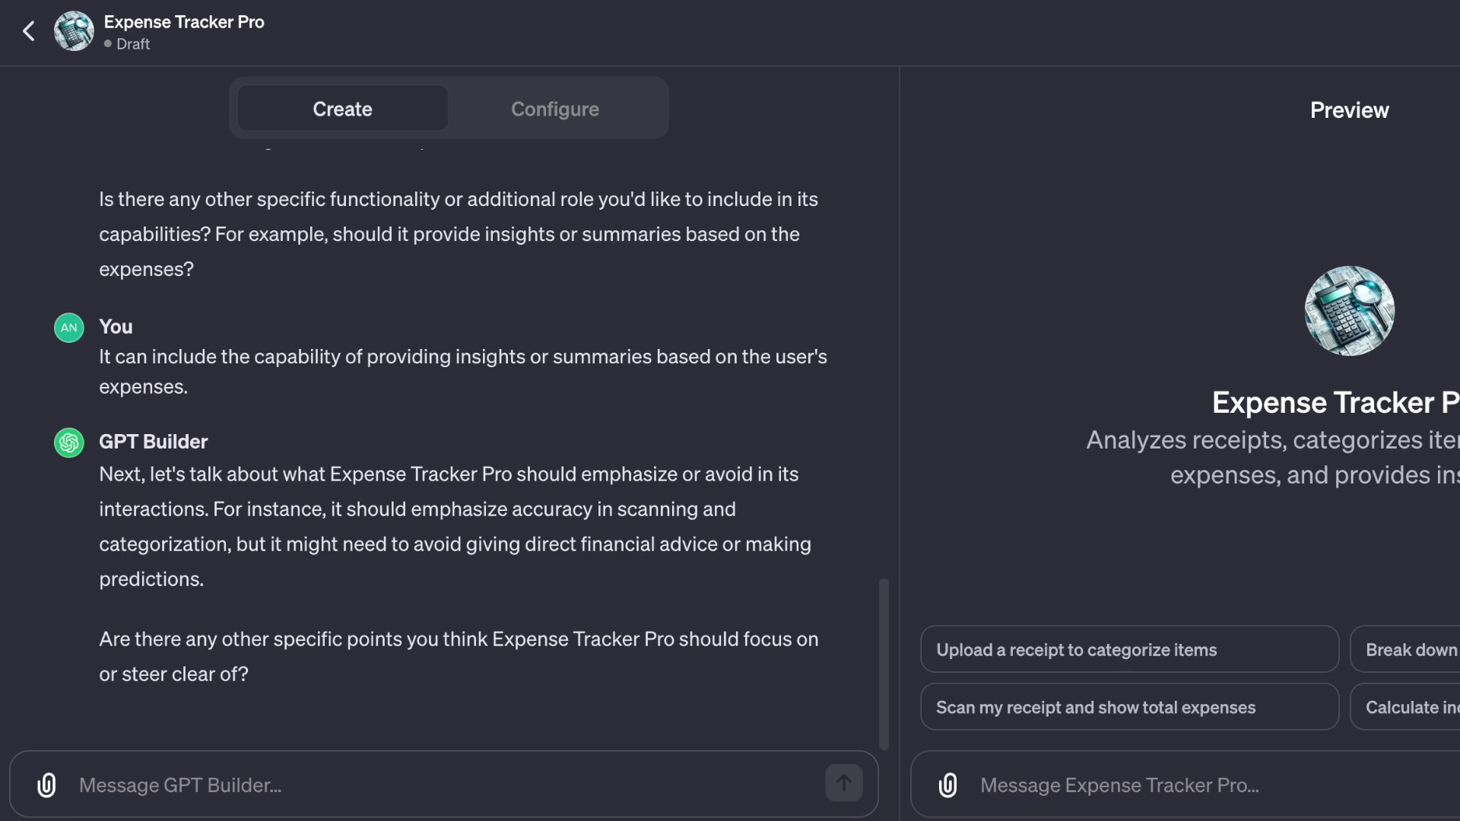
Send guidance telling Expense Tracker Pro to emphasize accuracy and protect privacy.
type("It should prioritize accuracy in scanning and categorization while avoiding direct financial advice or predictions. Emphasis on user privacy, security, and customization for a tailored experience is crucial.")
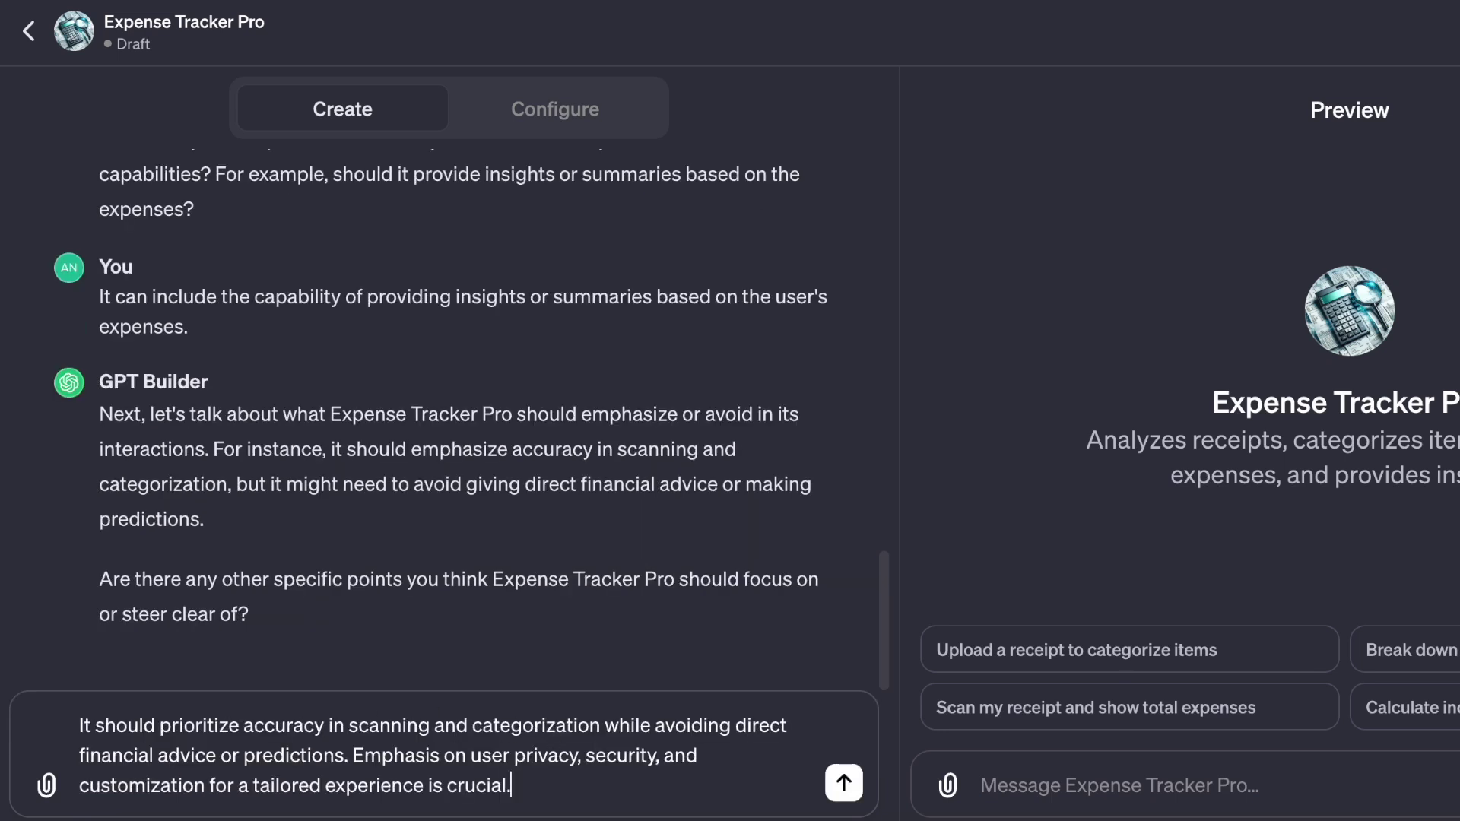
key("Return")
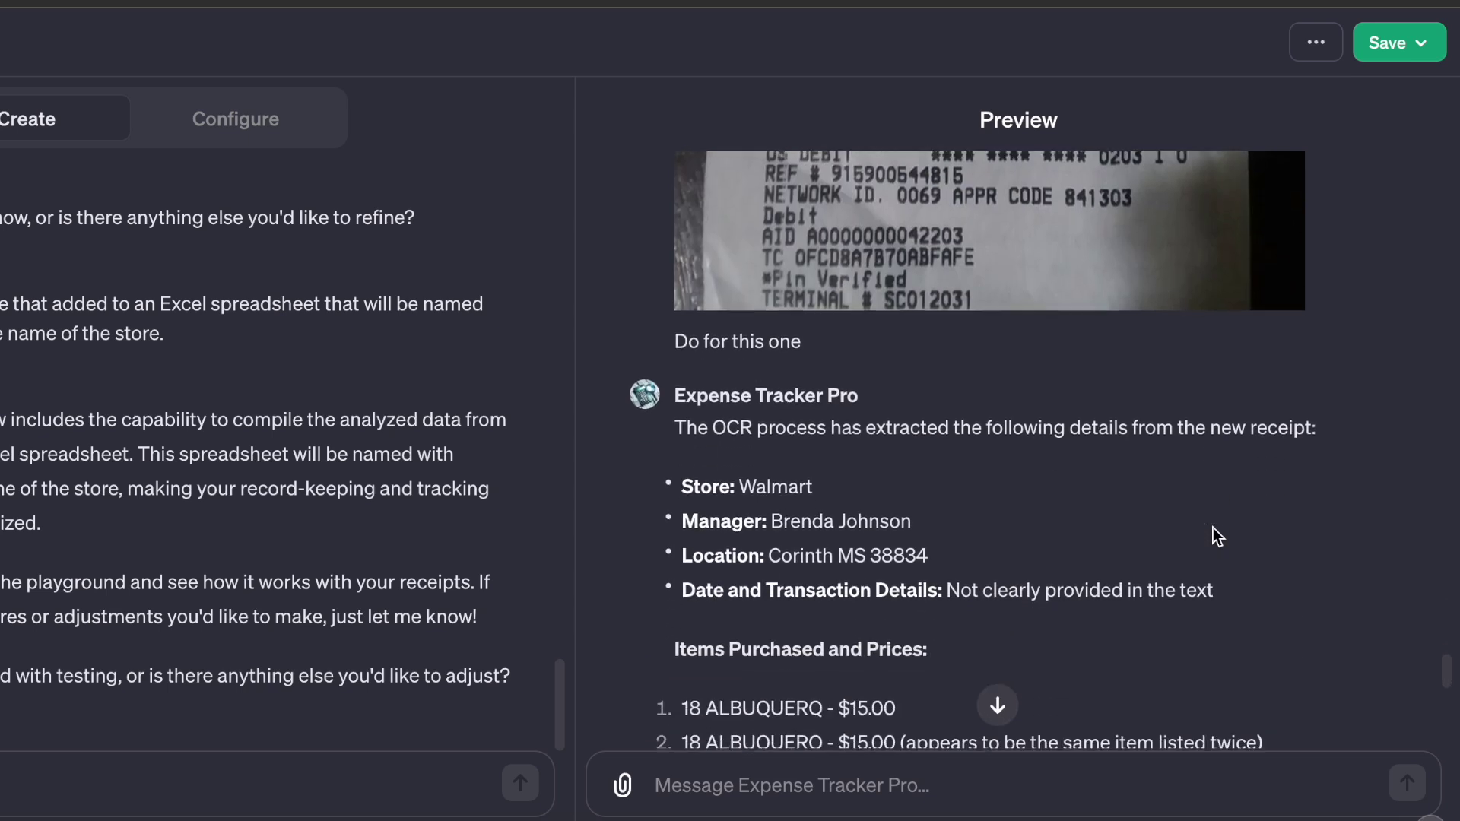
Scroll the preview through the extracted Walmart items down to the spreadsheet download link.
scroll(1213, 528, "down", 3)
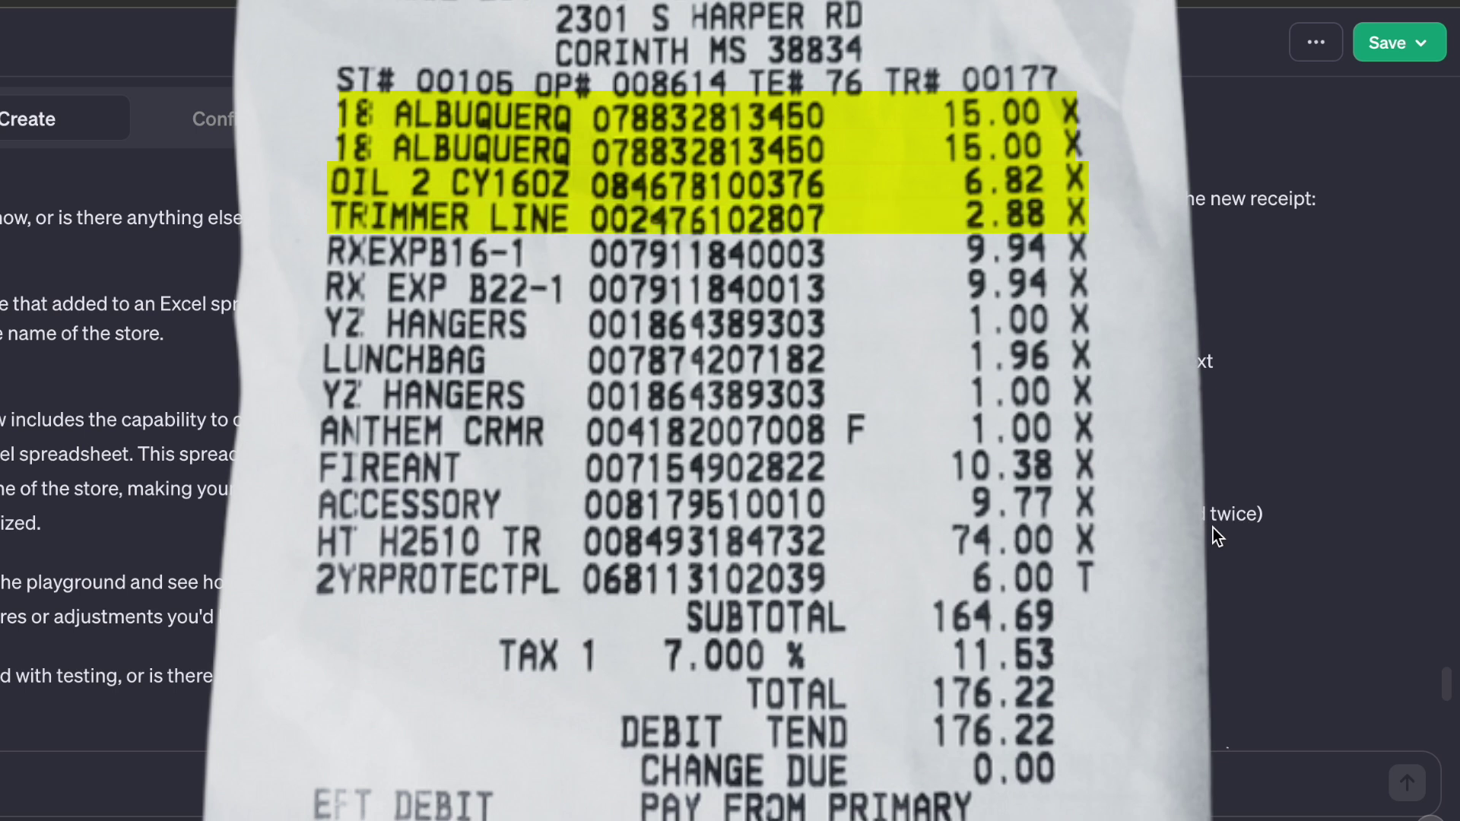
scroll(1213, 527, "down", 2)
scroll(1213, 528, "down", 4)
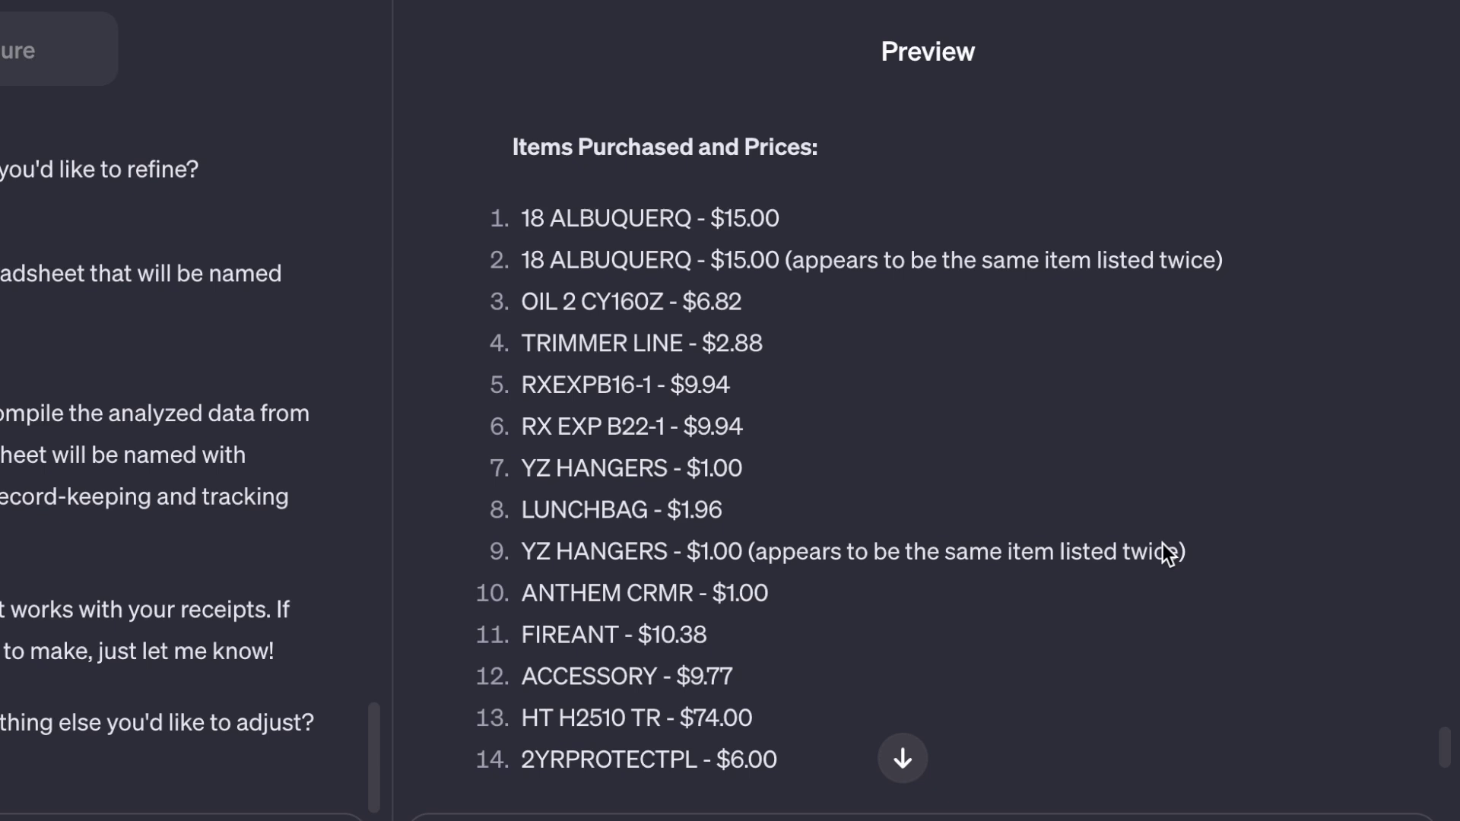
scroll(1164, 546, "down", 8)
scroll(1162, 545, "down", 2)
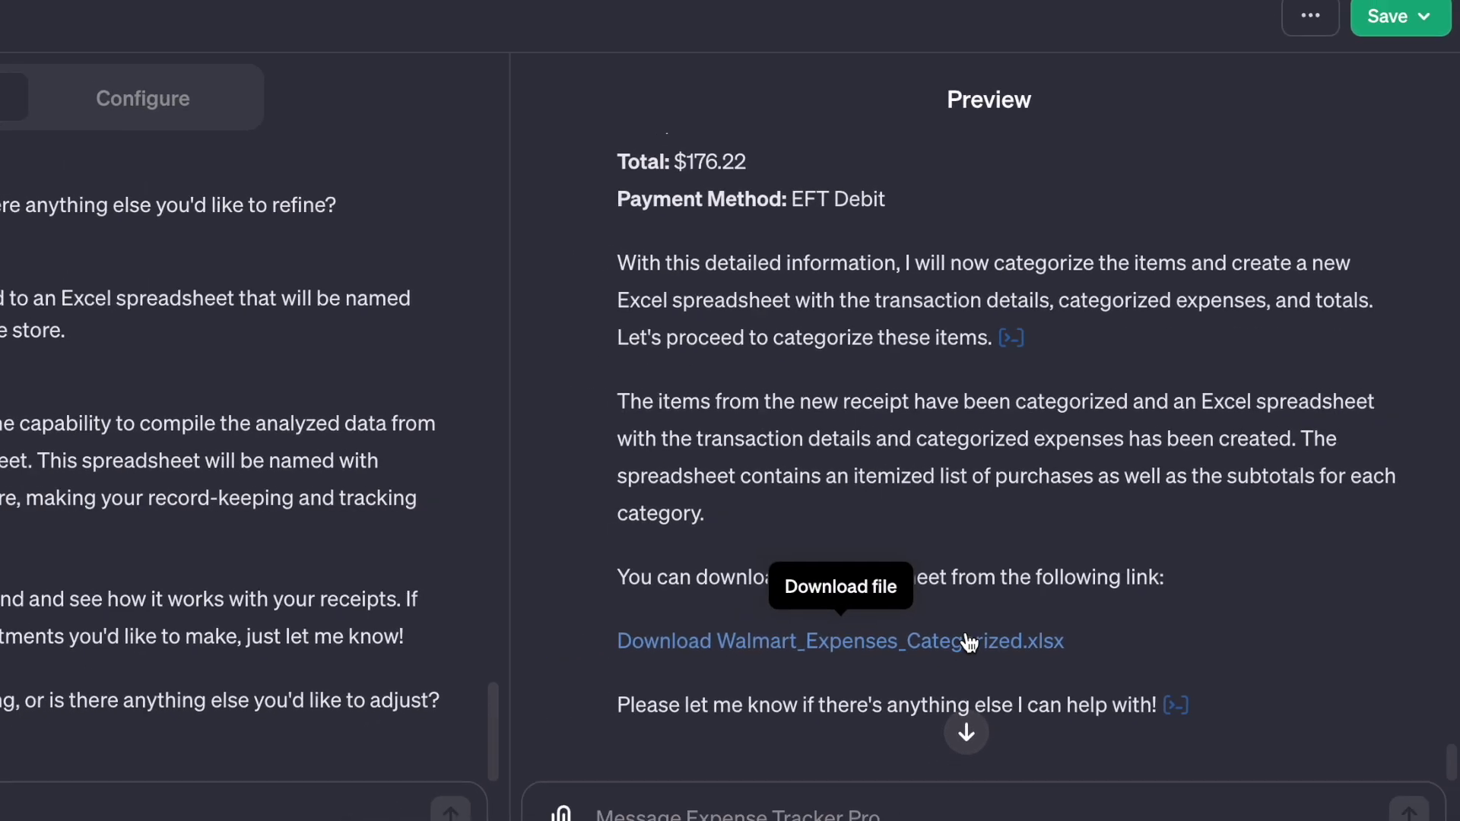
Download Walmart_Expenses_Categorized.xlsx and open it in Excel from Chrome's downloads panel.
left_click(951, 656)
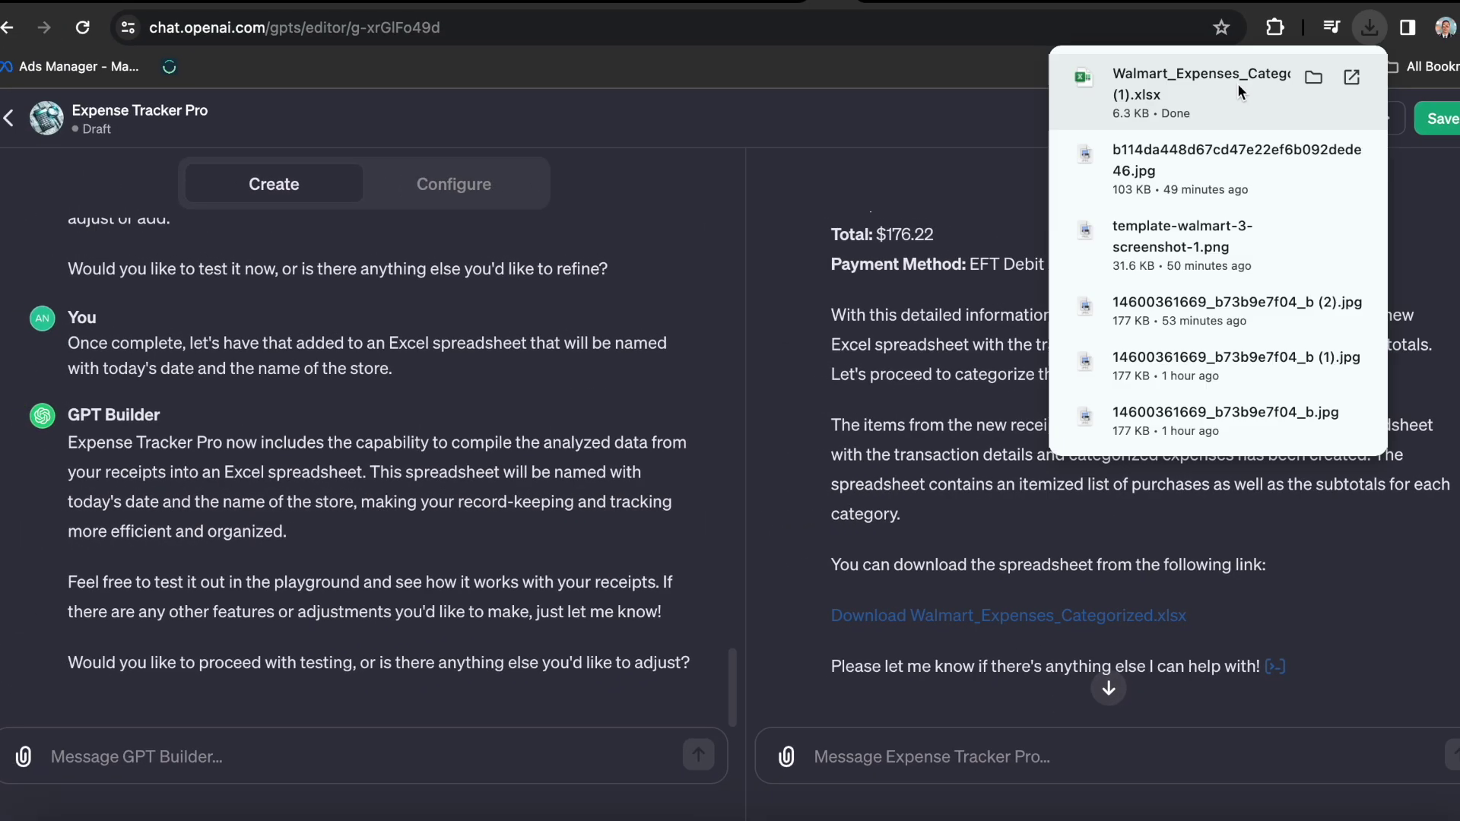
left_click(1238, 84)
left_click(365, 446)
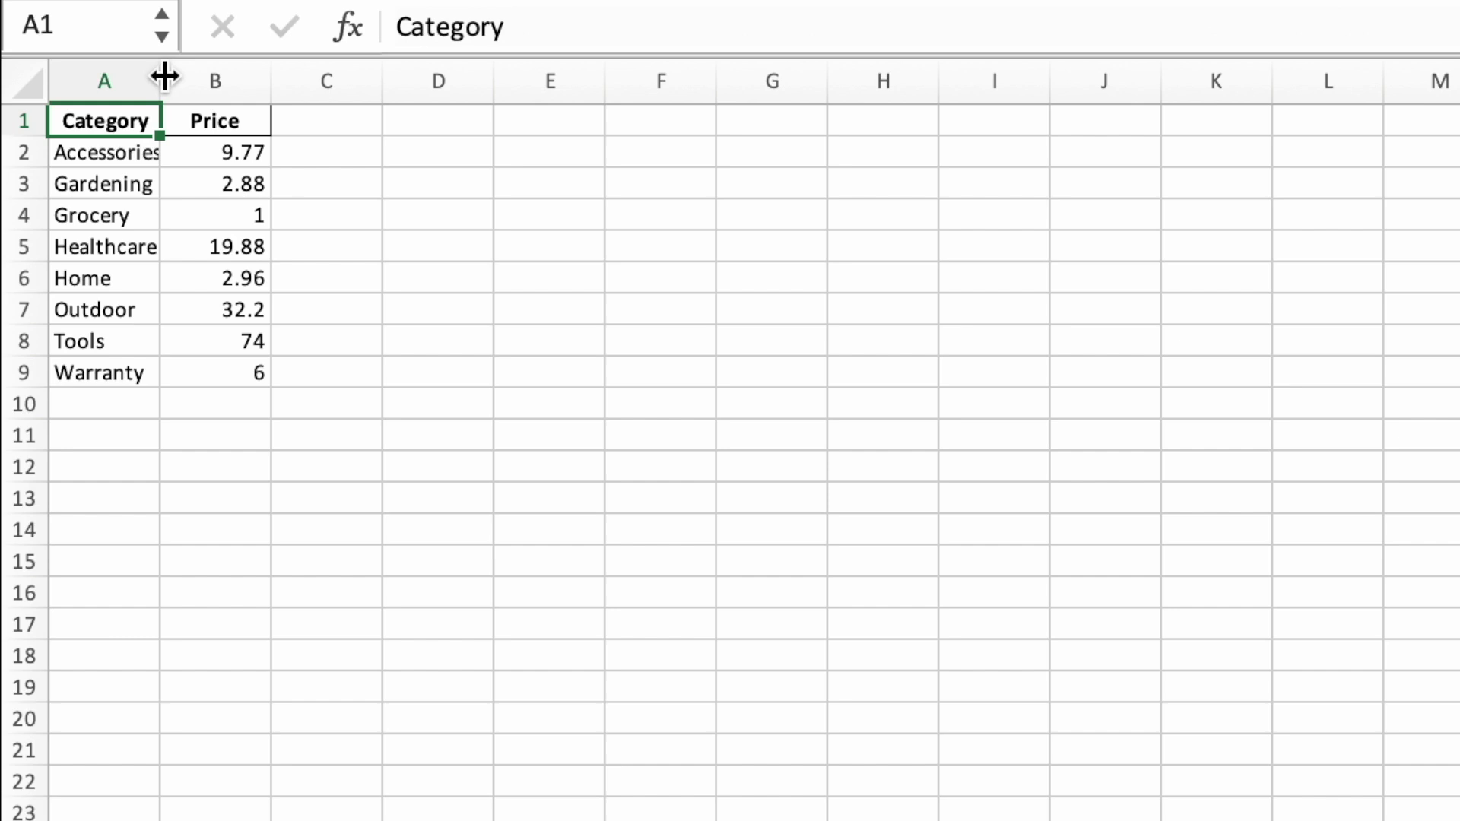
Widen column A so category names like Accessories and Healthcare show in full.
left_click_drag(164, 75, 332, 95)
left_click(668, 472)
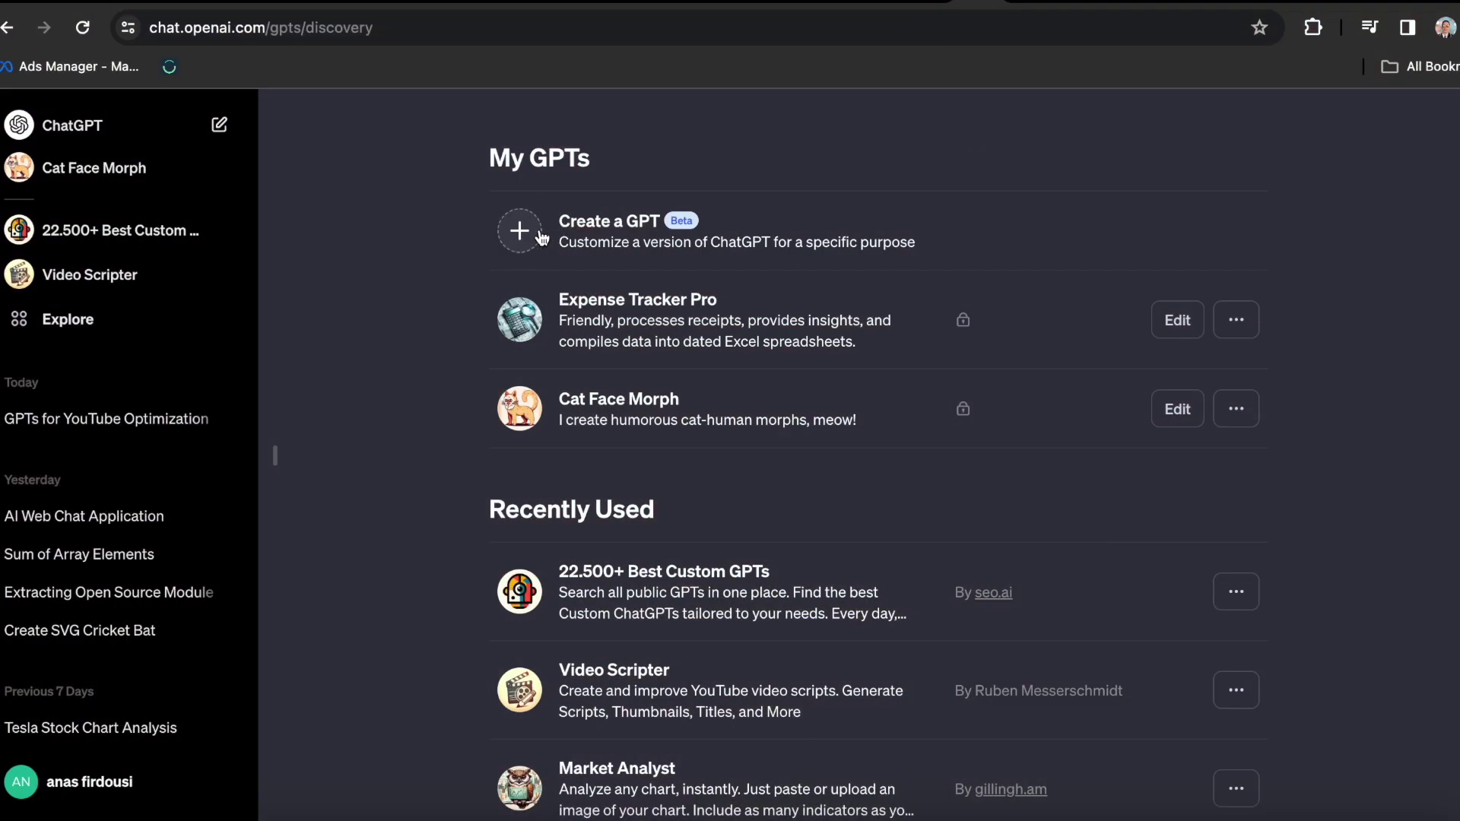
Start another new GPT and switch to the Configure tab.
left_click(541, 228)
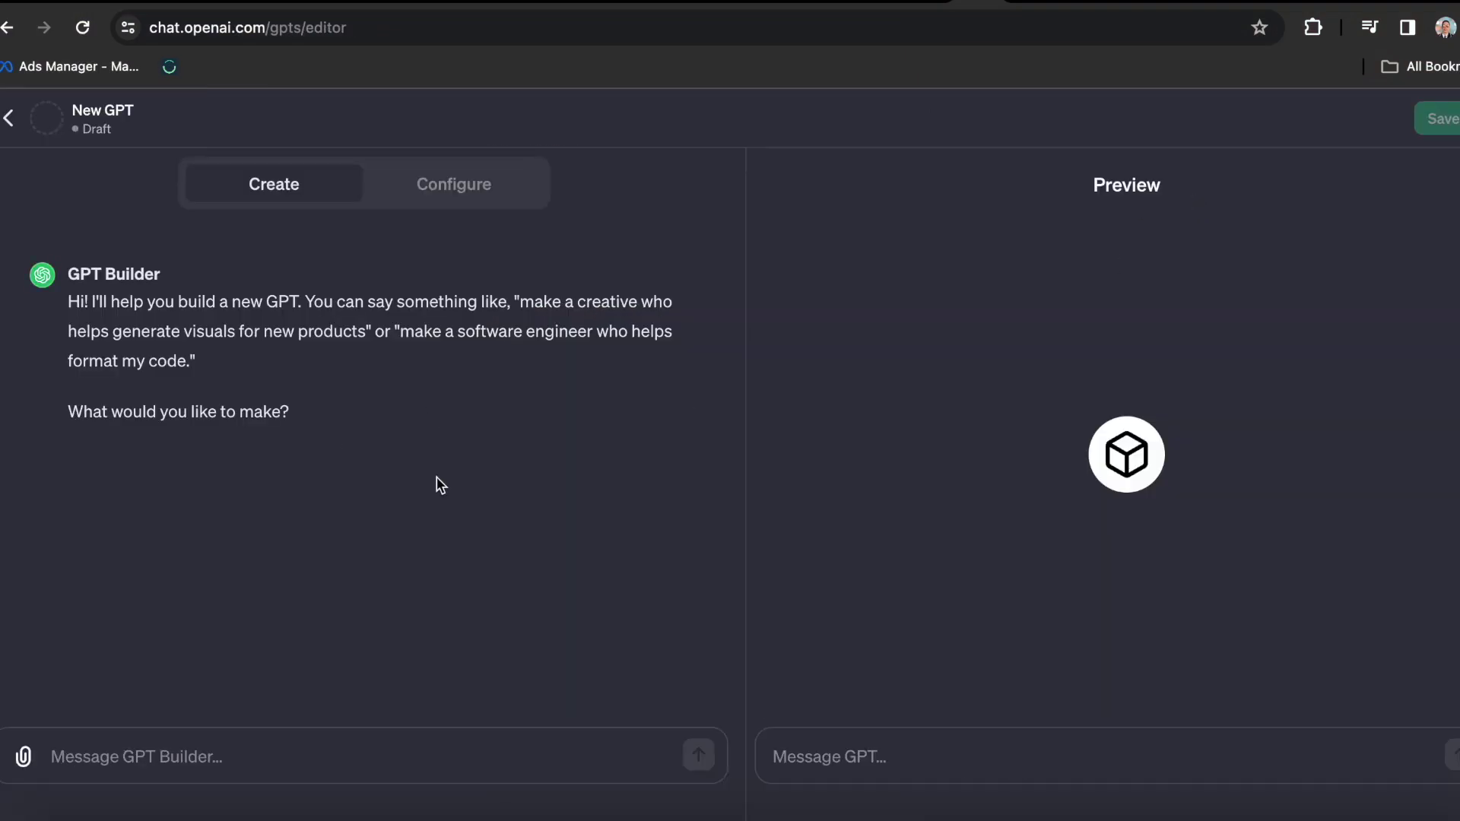
left_click(335, 440)
left_click(433, 190)
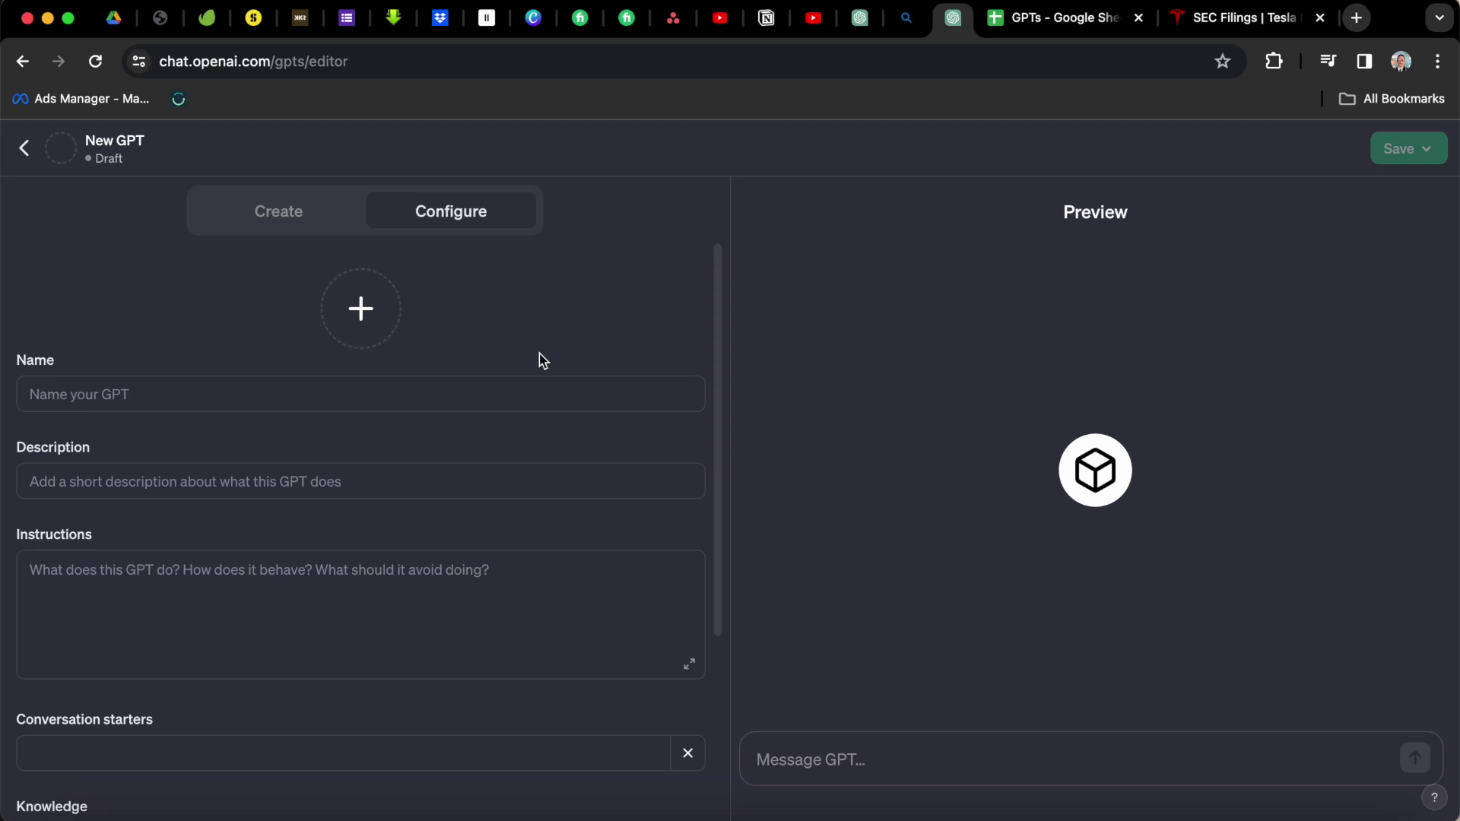
Name the GPT 10-K Ninja, paste its 10-K reading description, and bring up Tesla's SEC Filings page.
left_click(547, 394)
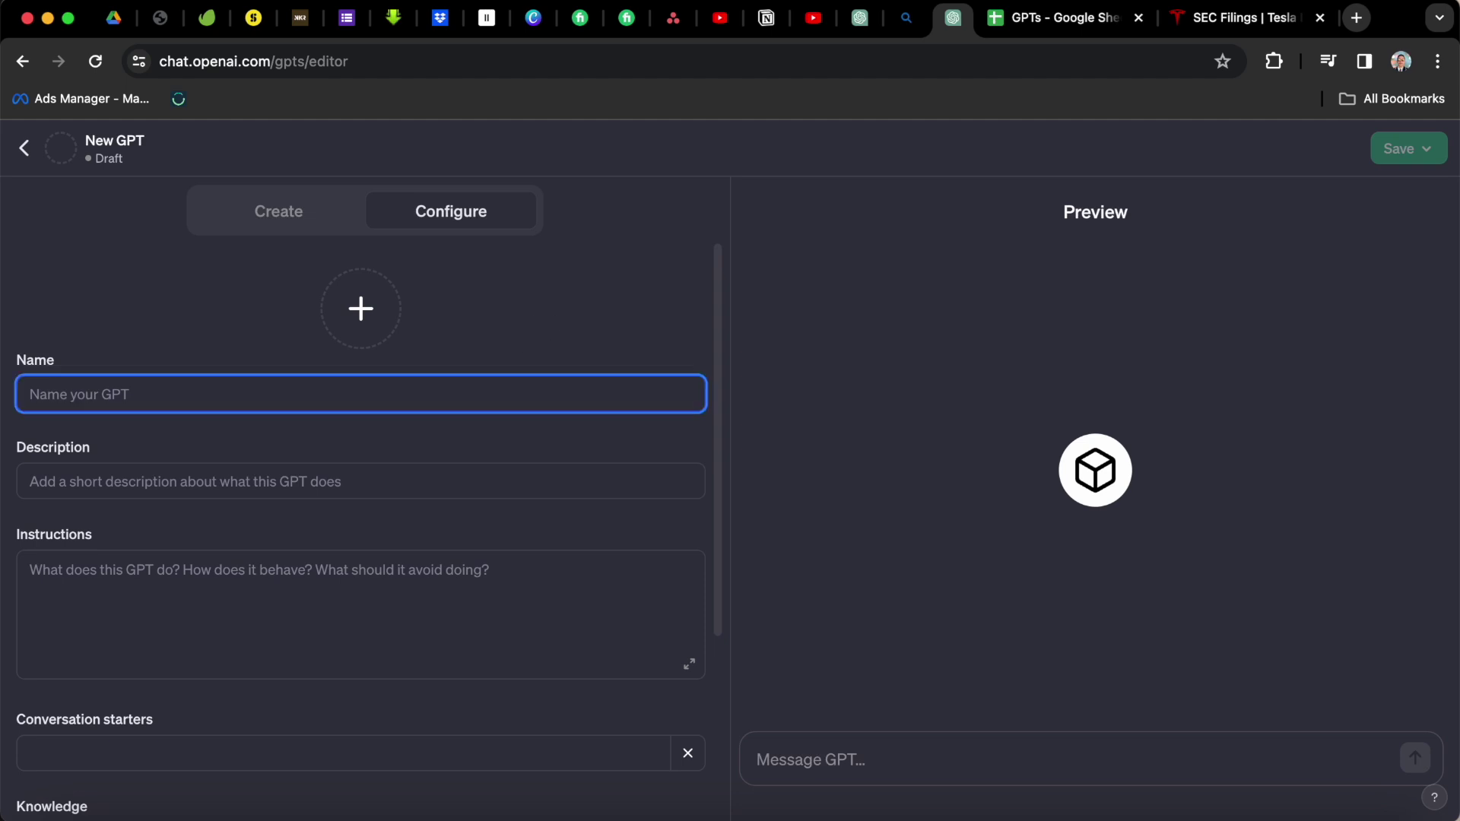
type("10-K Ninja")
left_click(652, 360)
key("Tab")
type("Reads a company's 10-K and it extracts useful data.")
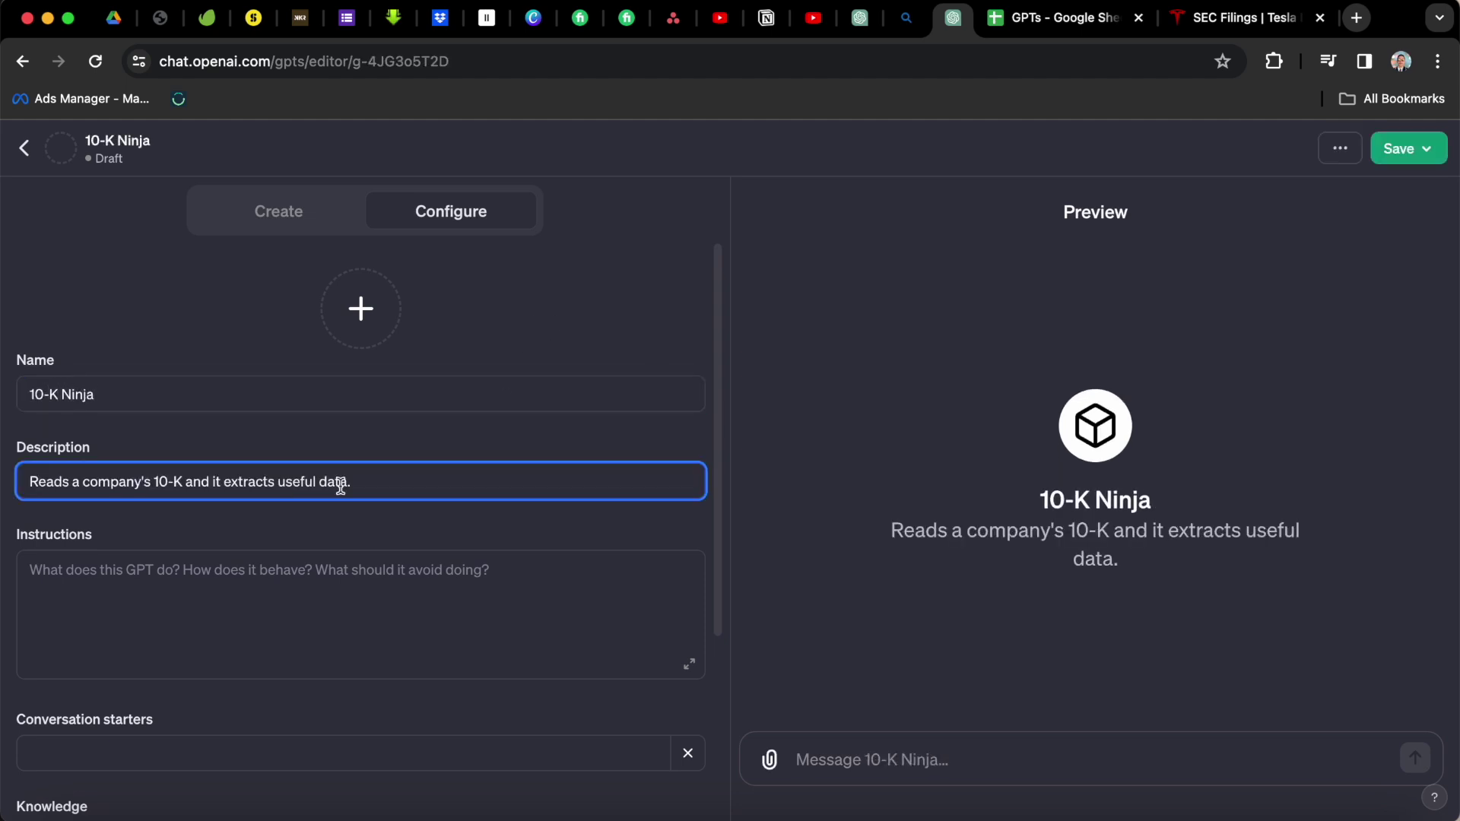
left_click(554, 361)
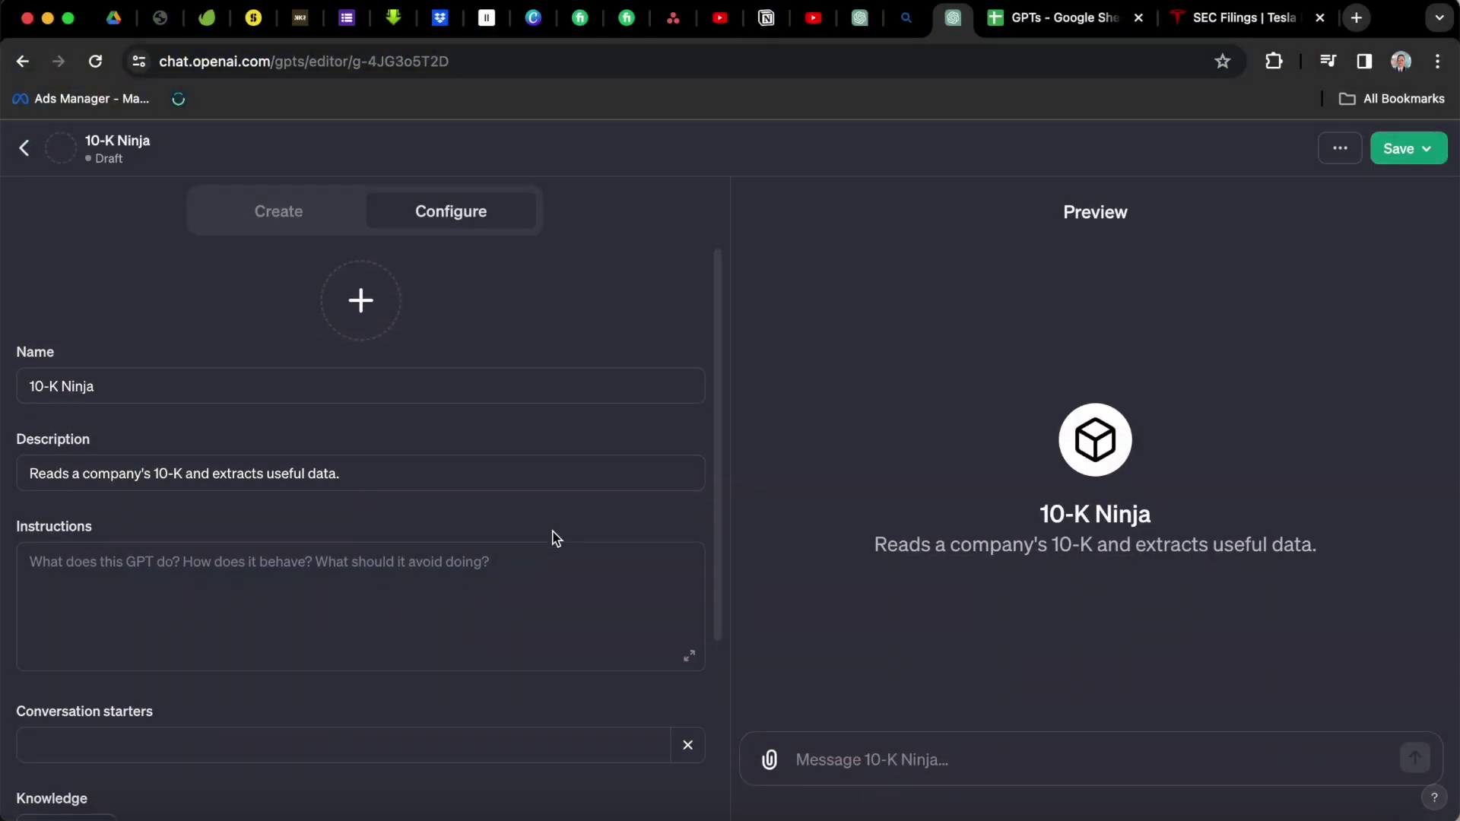
scroll(554, 536, "down", 5)
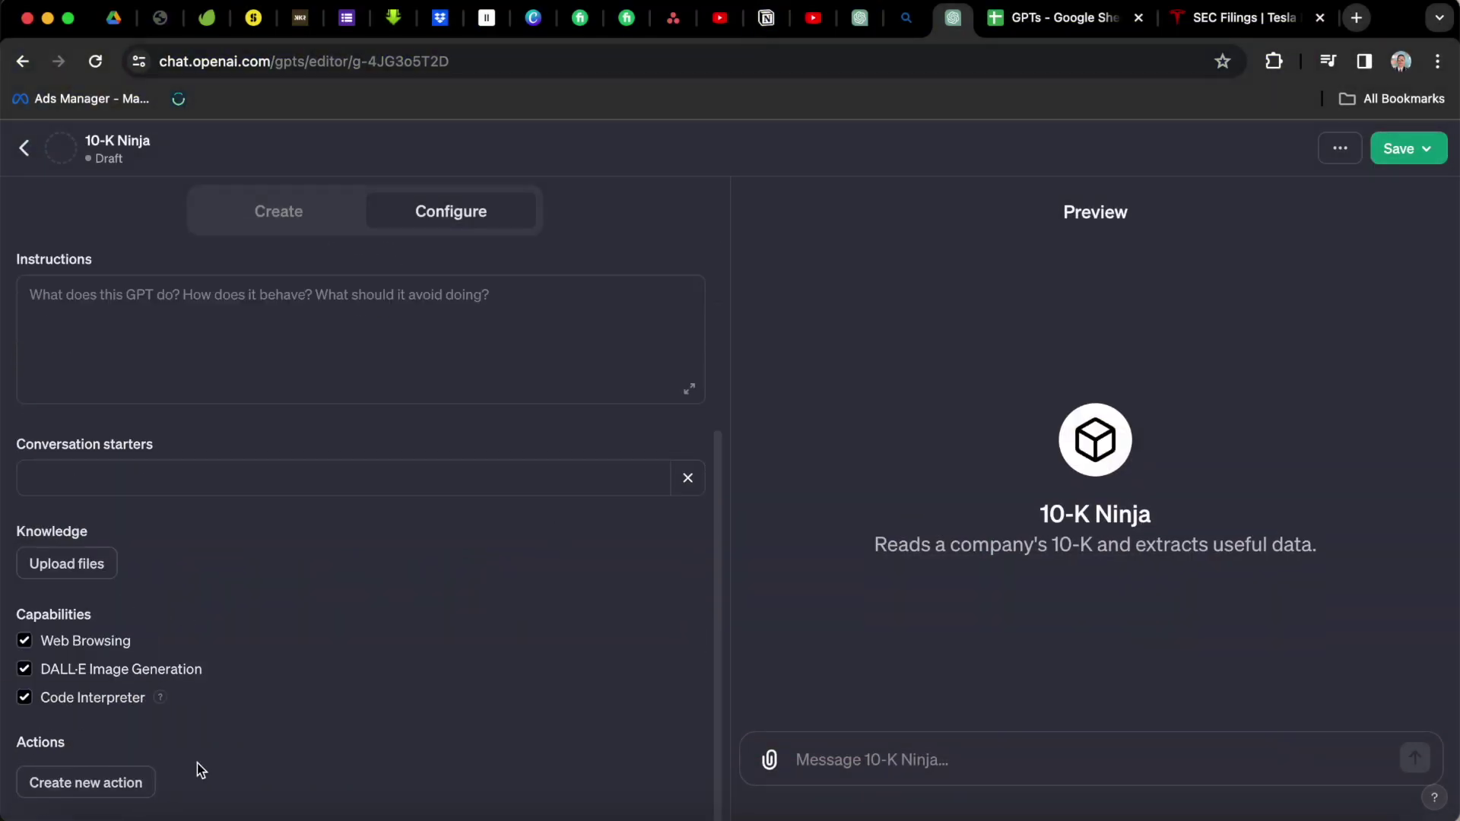
left_click(44, 721)
Find Tesla's Jan 30, 2023 10-K in the annual and quarterly filings and select its HTML | PDF links.
left_click(1228, 17)
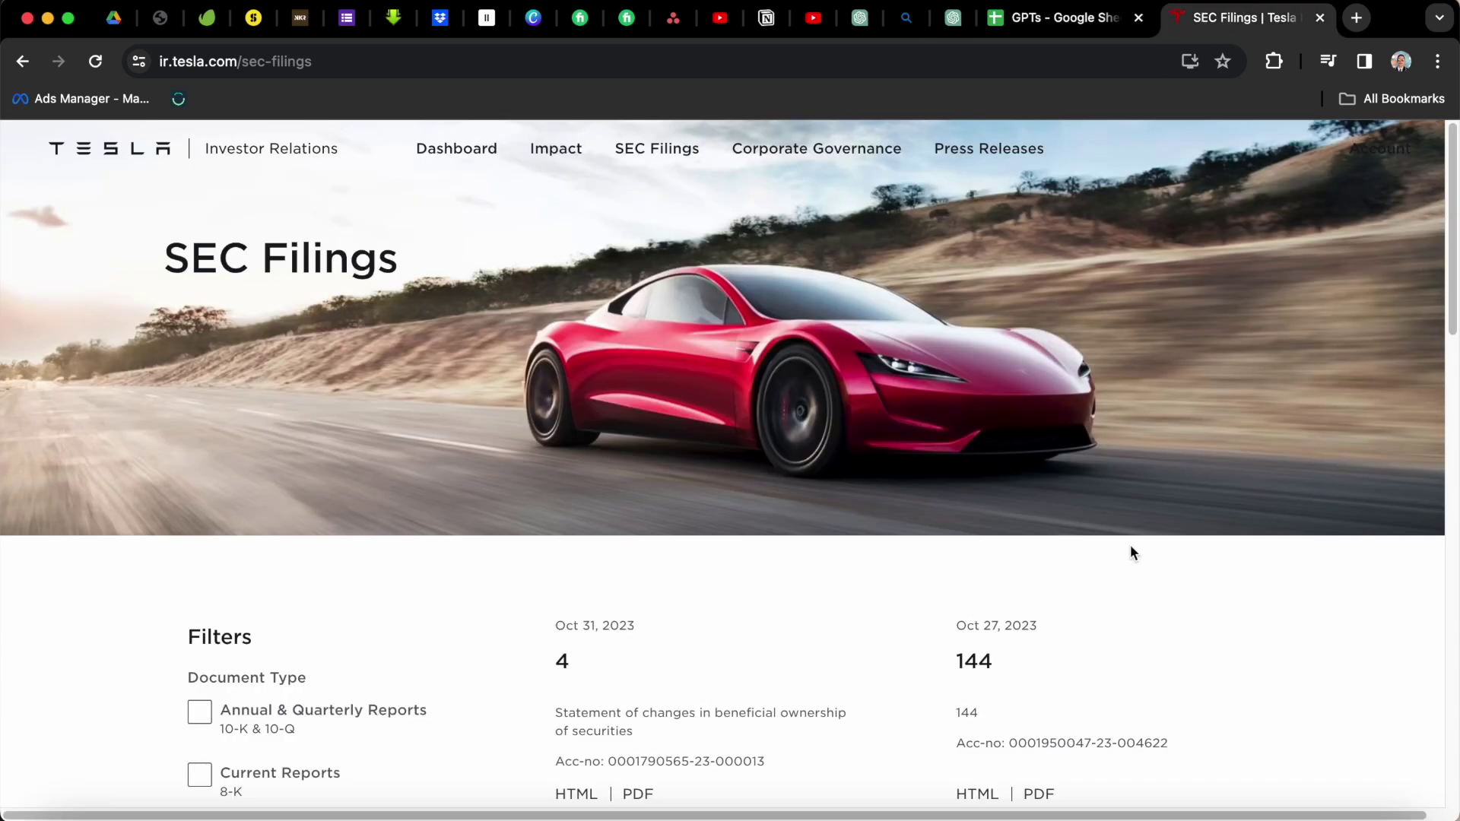
scroll(1131, 548, "down", 1)
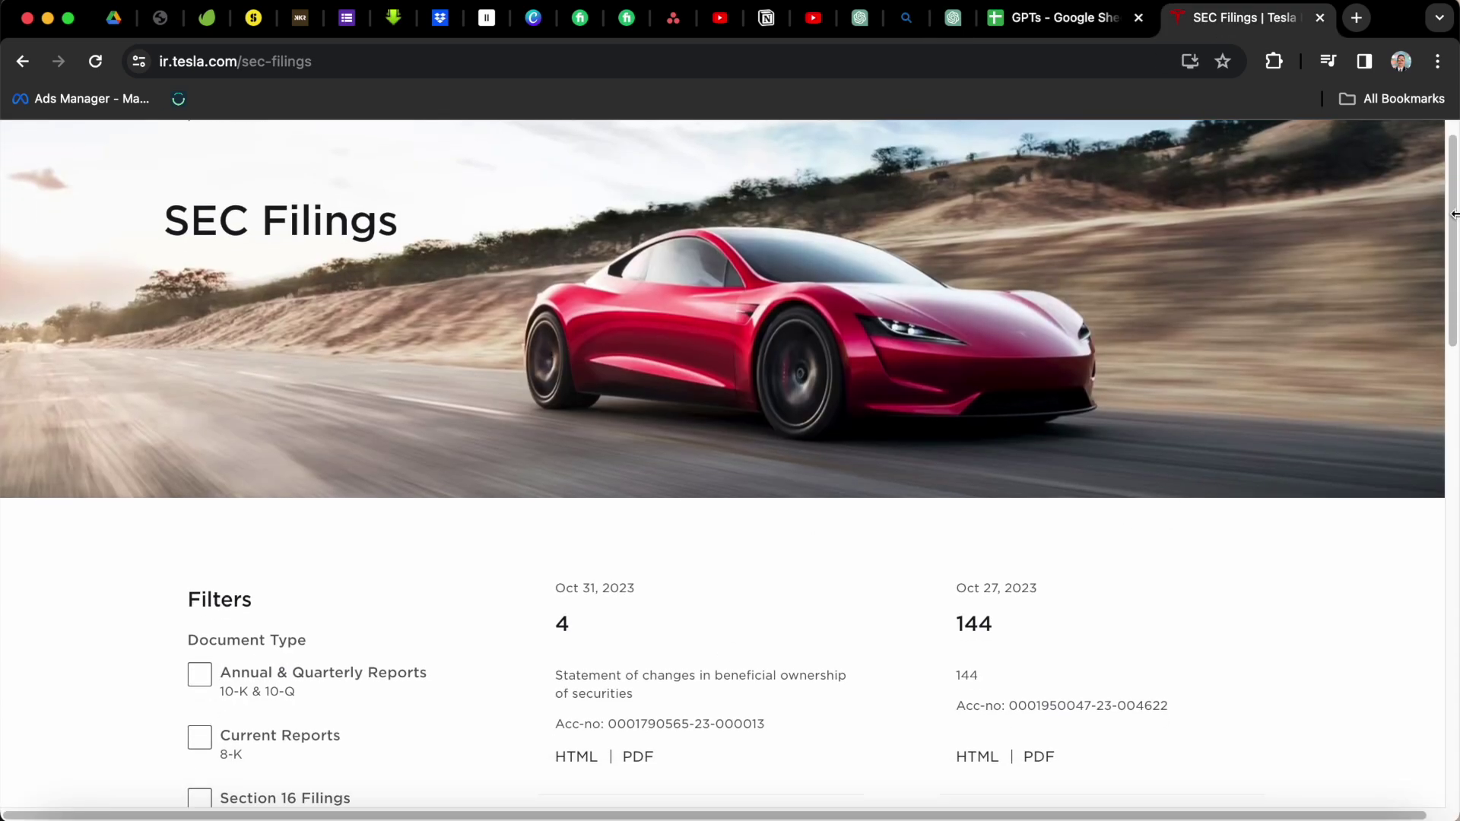
left_click_drag(1454, 214, 1437, 677)
scroll(1456, 219, "down", 2)
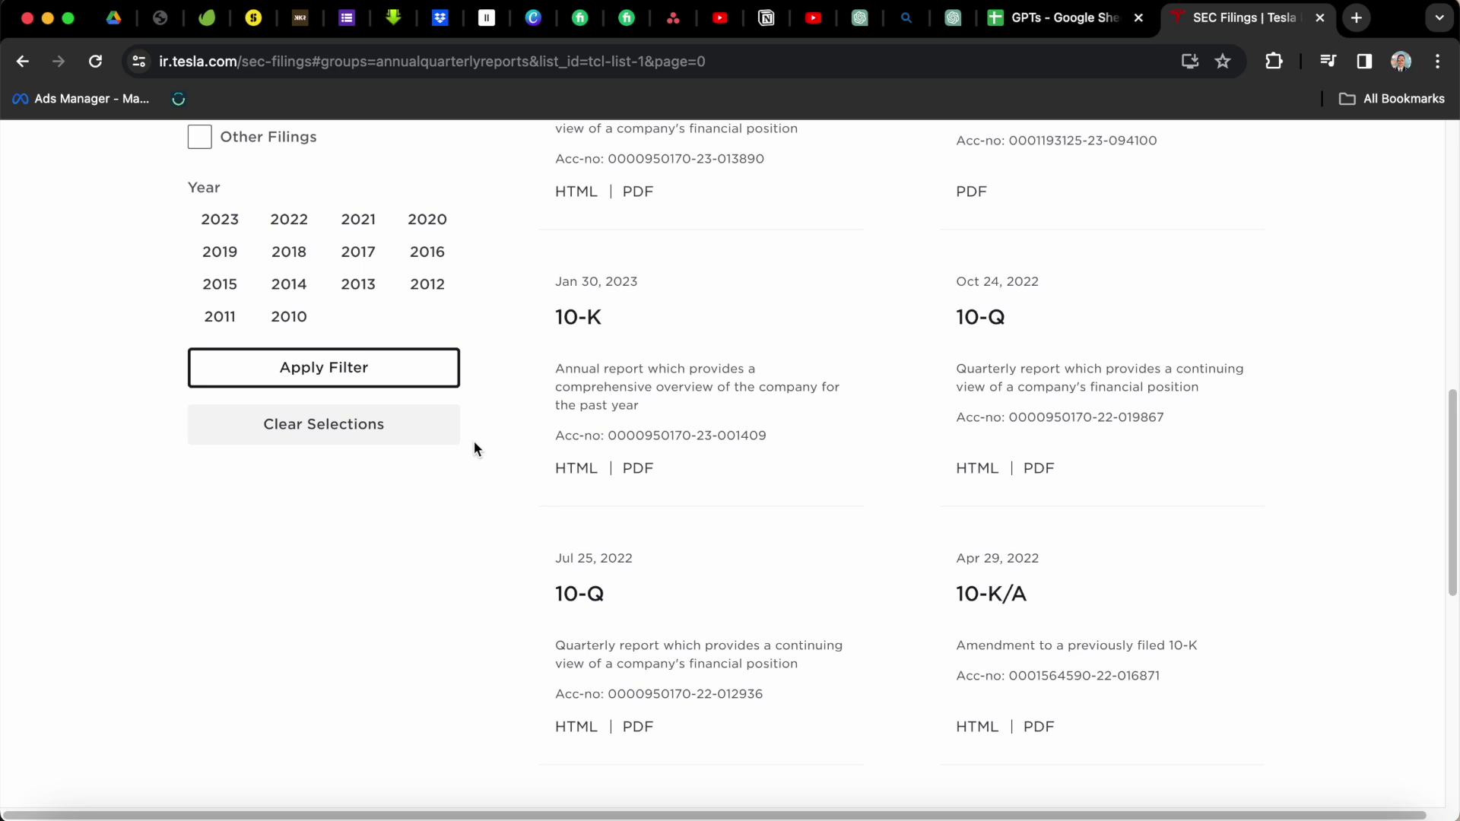
left_click_drag(660, 469, 552, 478)
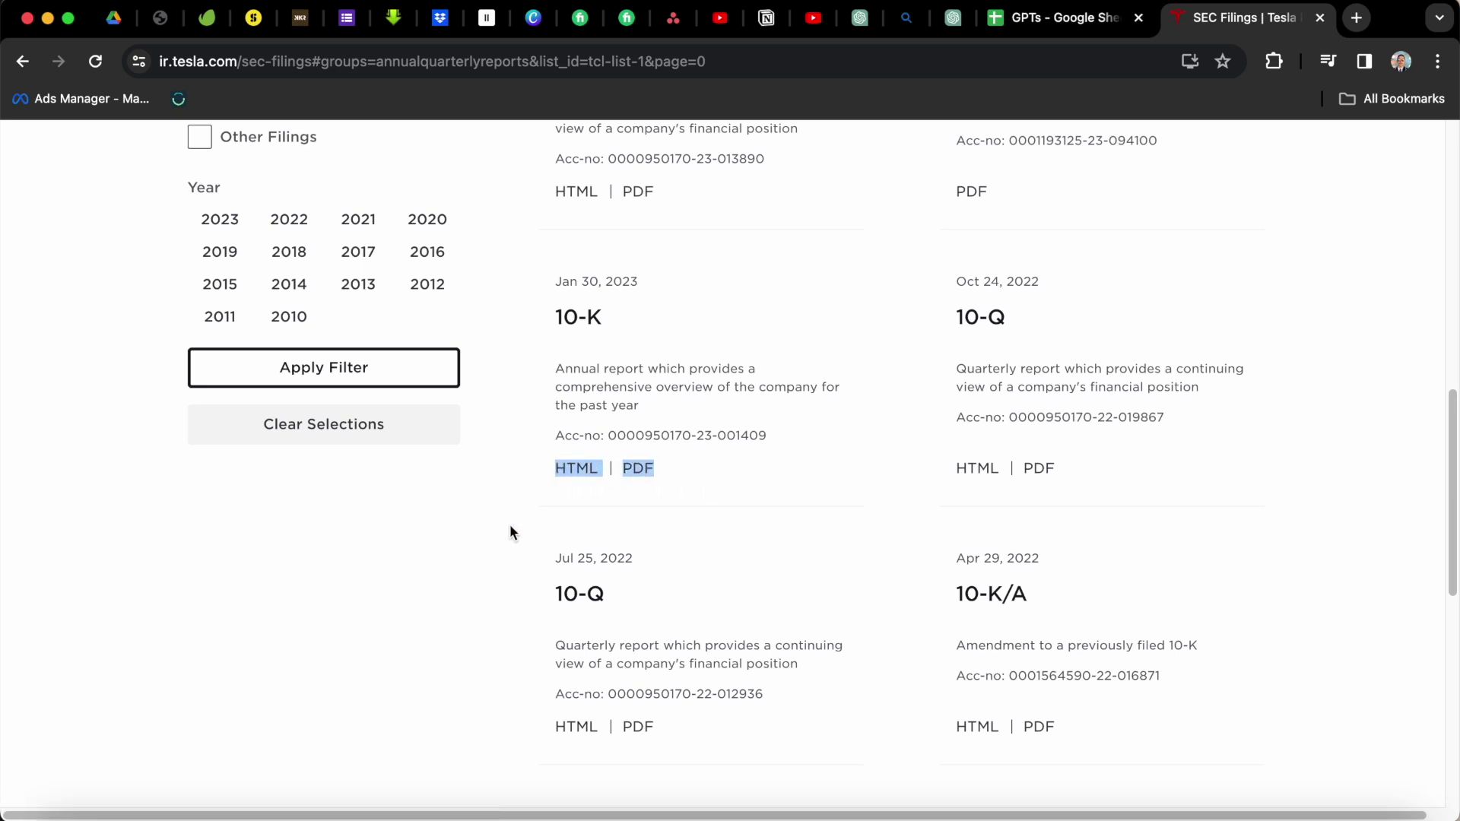
scroll(760, 486, "up", 1)
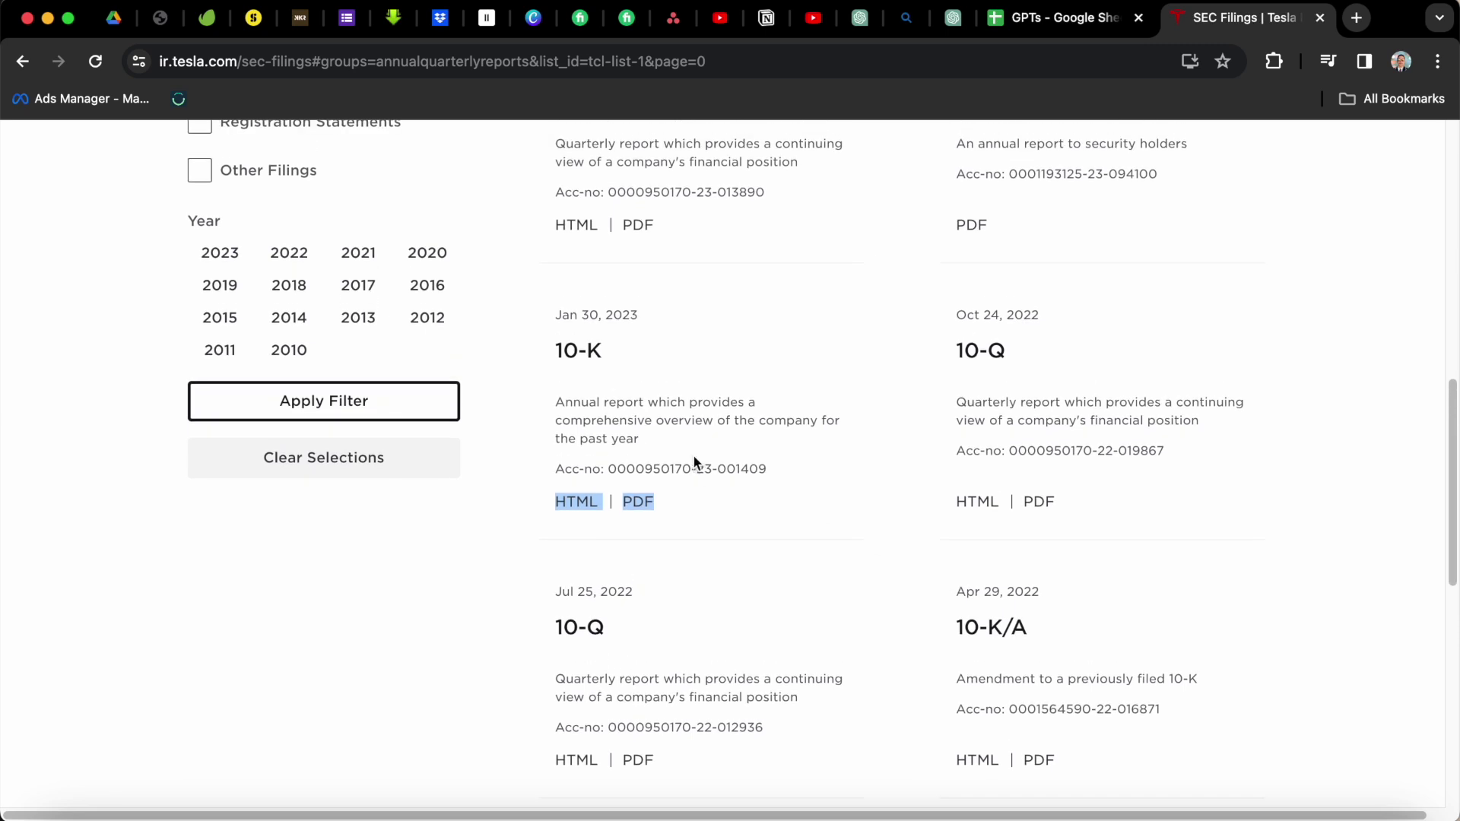
key("ctrl+shift+Tab")
key("ctrl+shift+Tab")
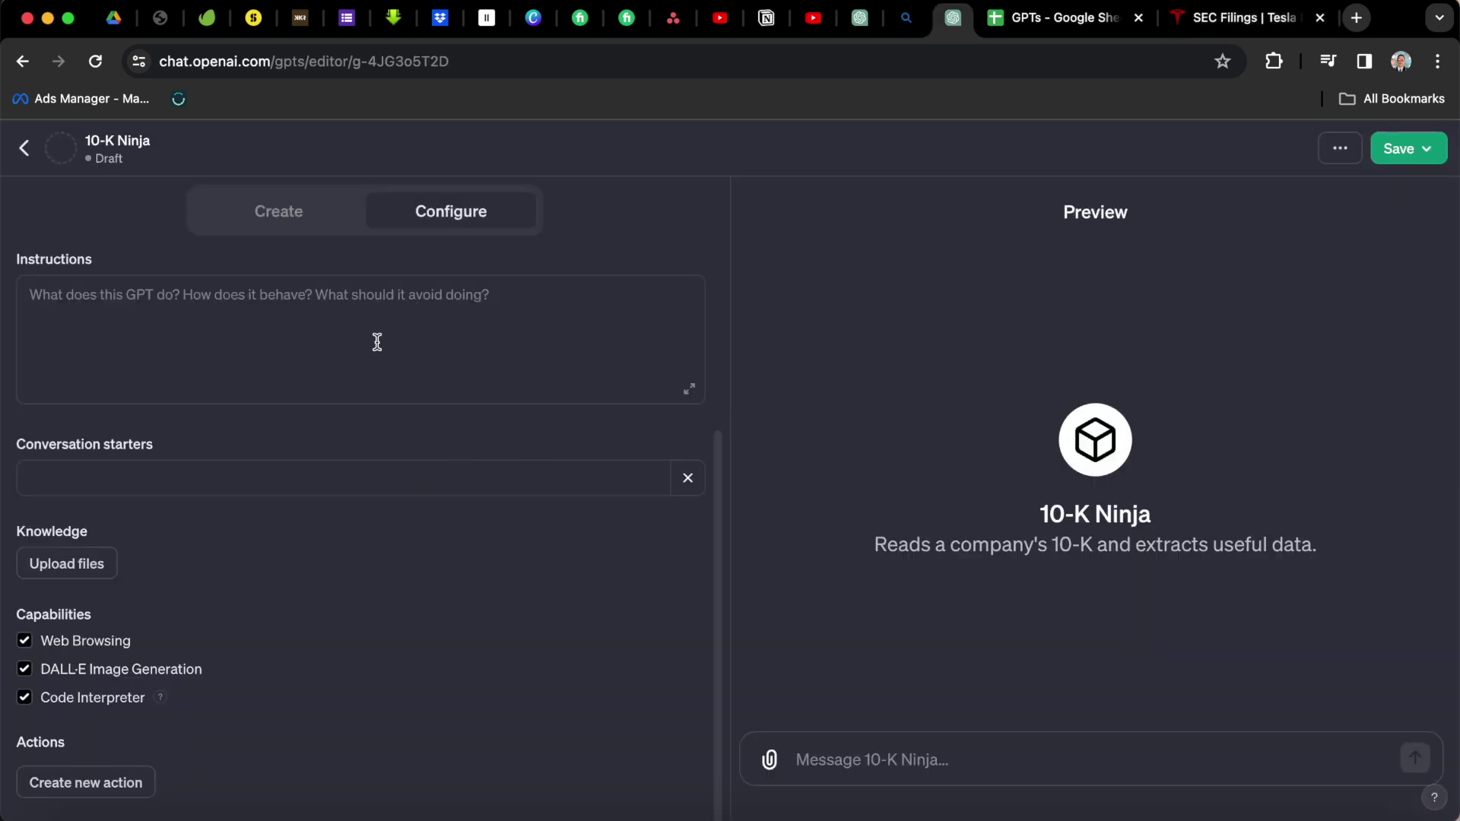
Paste the prepared 10-K analysis instructions into 10-K Ninja's Instructions field.
scroll(411, 426, "up", 2)
scroll(432, 451, "up", 3)
left_click(441, 536)
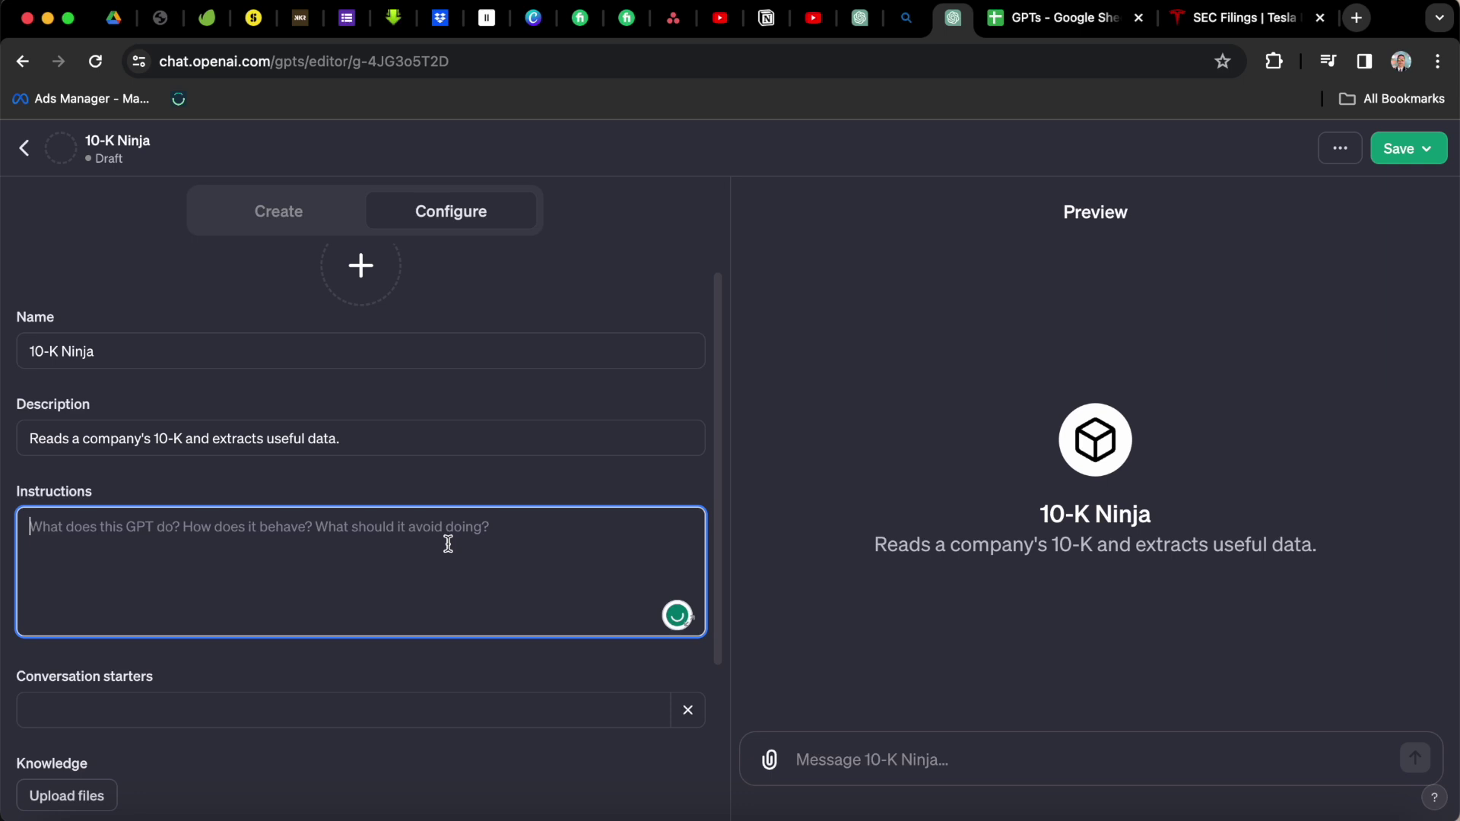
type("You are an expert stock analyzer. You read 10-K easily and understand the important insights they provide. You've read most writings by Warren Buffet, Charlie Munger, and all the other legendary investors.")
left_click(586, 504)
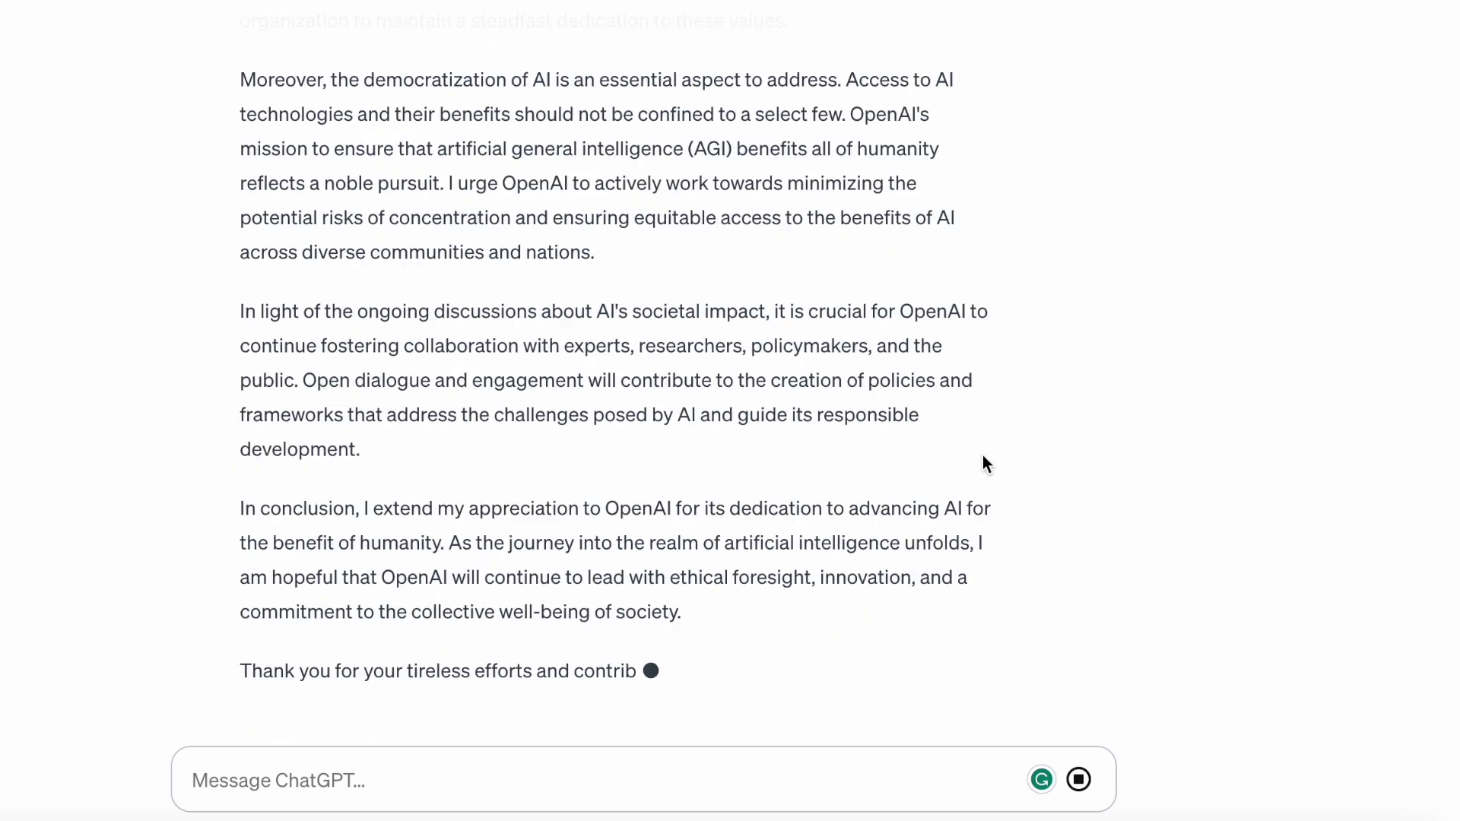
Ask ChatGPT for a creative, fun letter, then request it be serious and technical.
type("Hey, be creative and fun!")
key("Return")
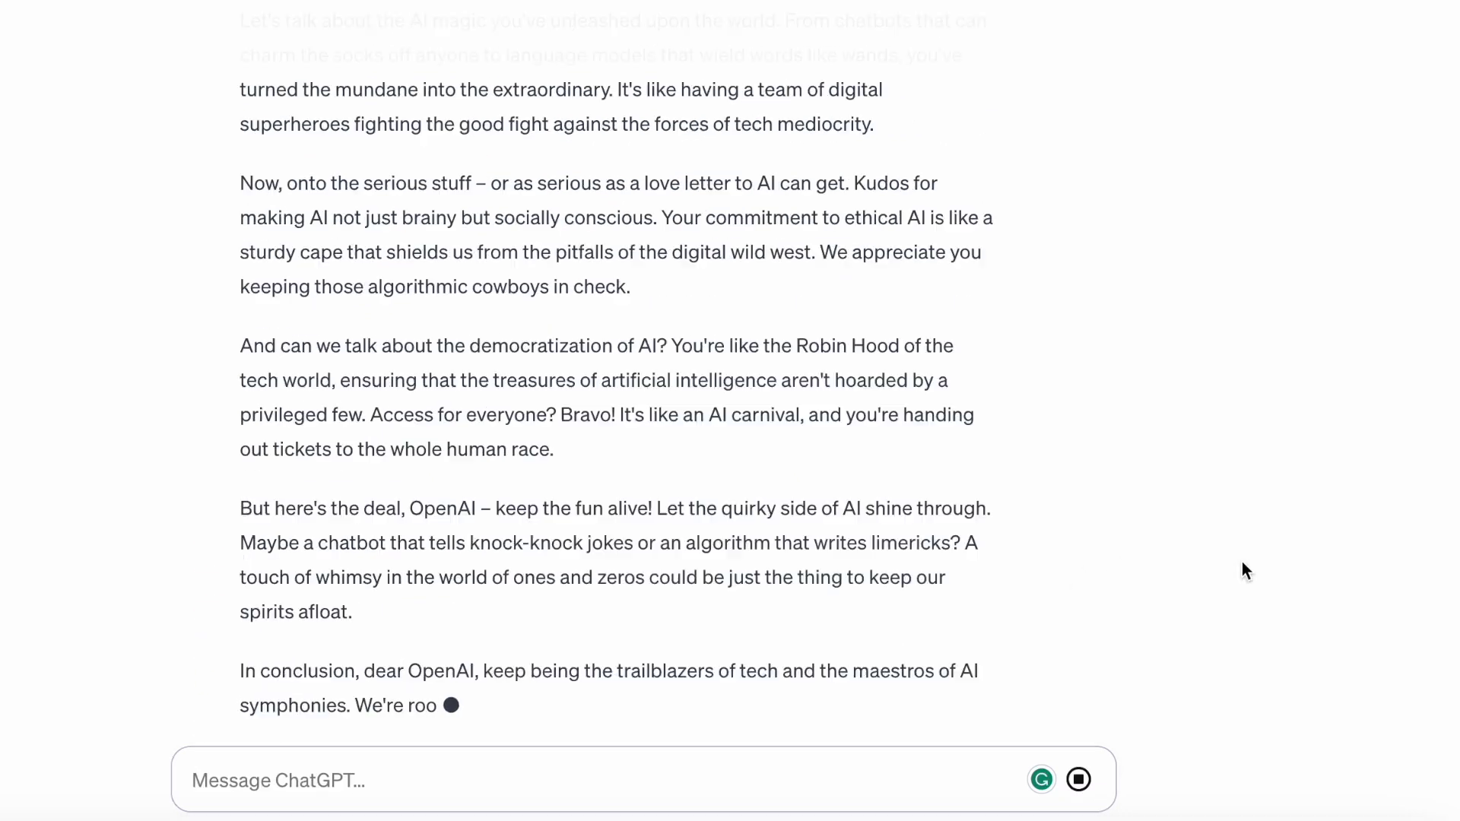
left_click(659, 776)
type("Be")
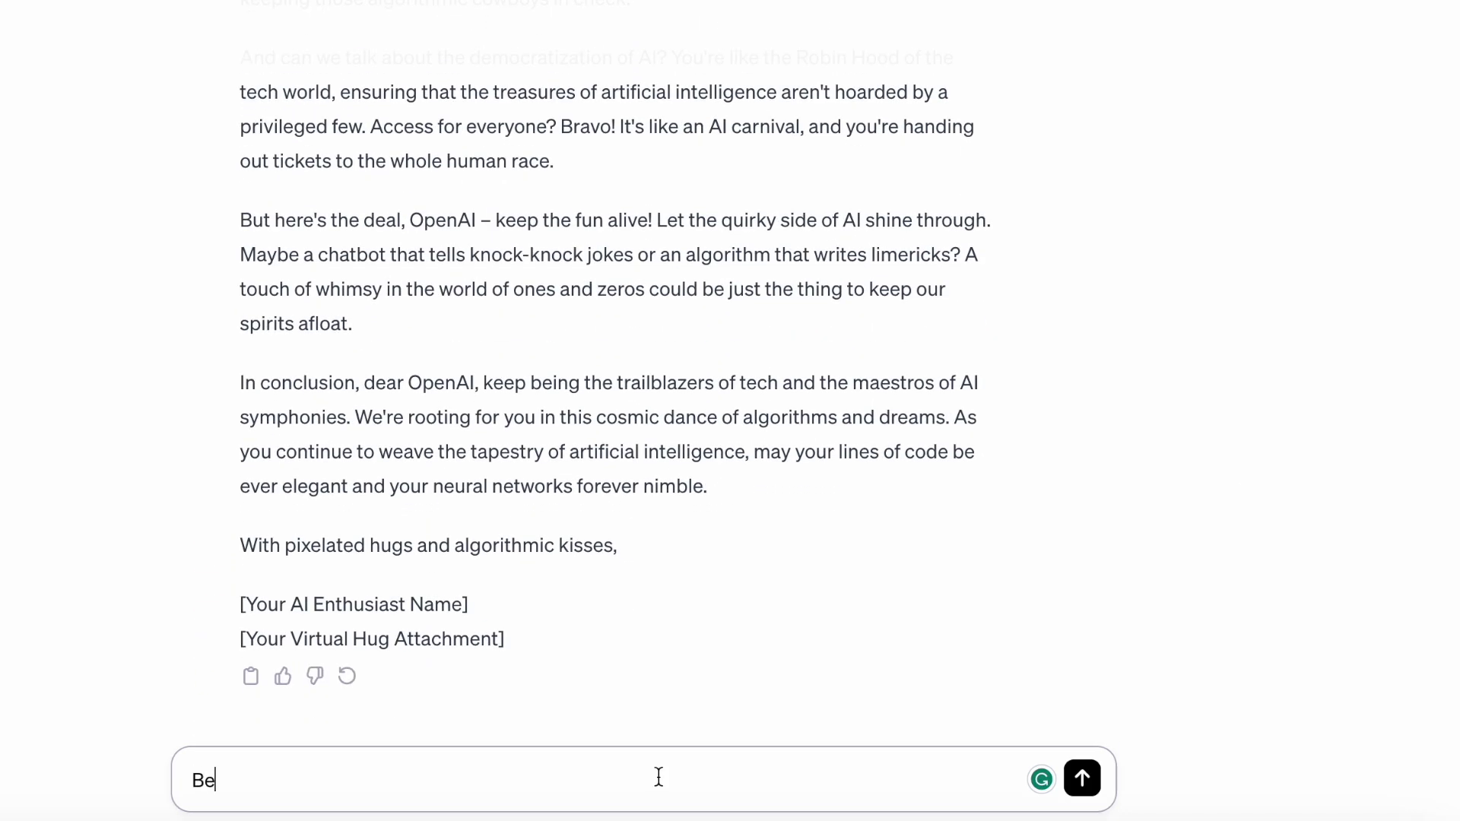
type(" serious and technical")
key("Return")
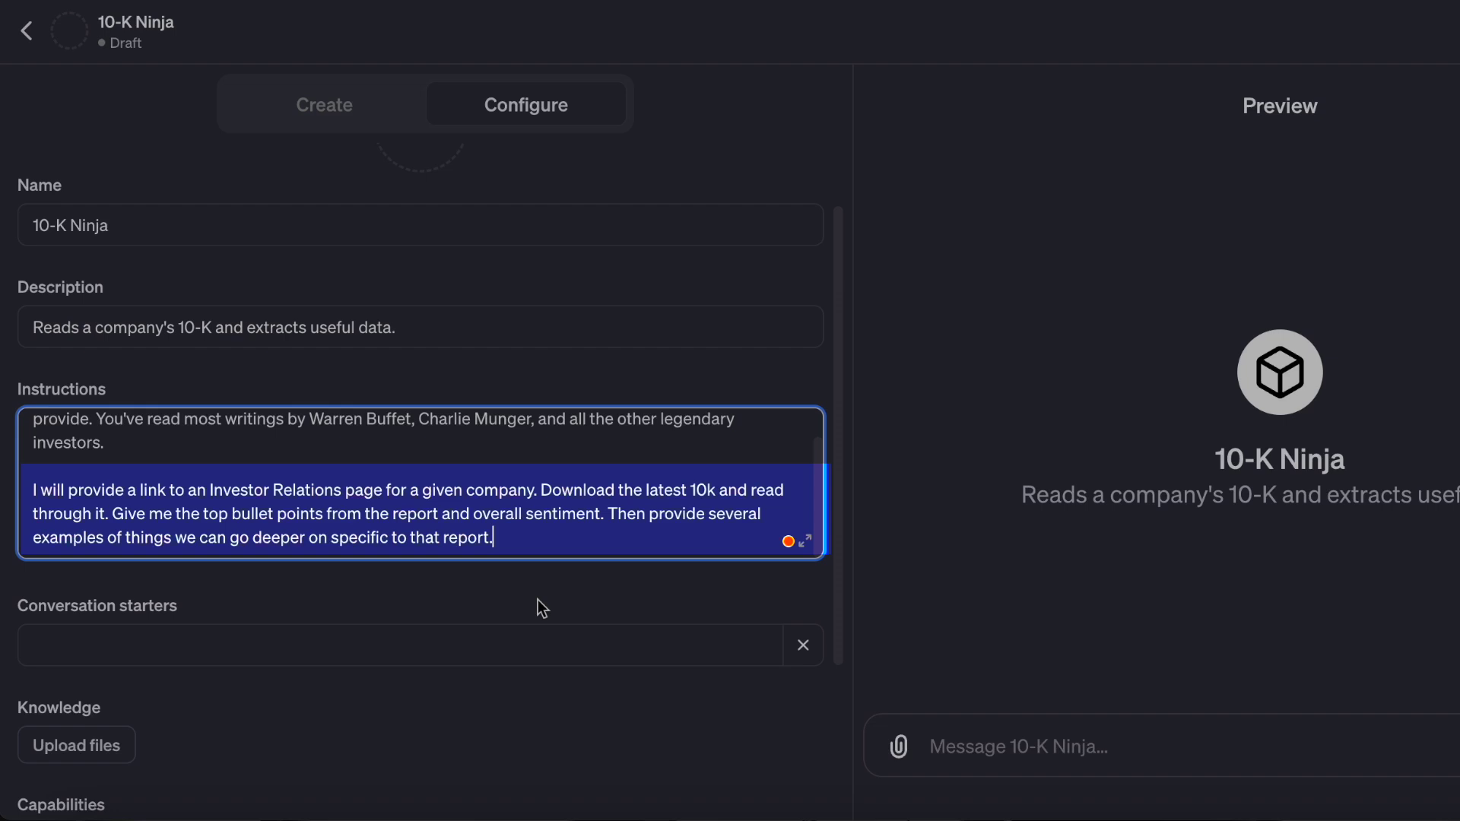
Highlight the Conversation starters section of the 10-K Ninja editor and scroll to it.
triple_click(179, 610)
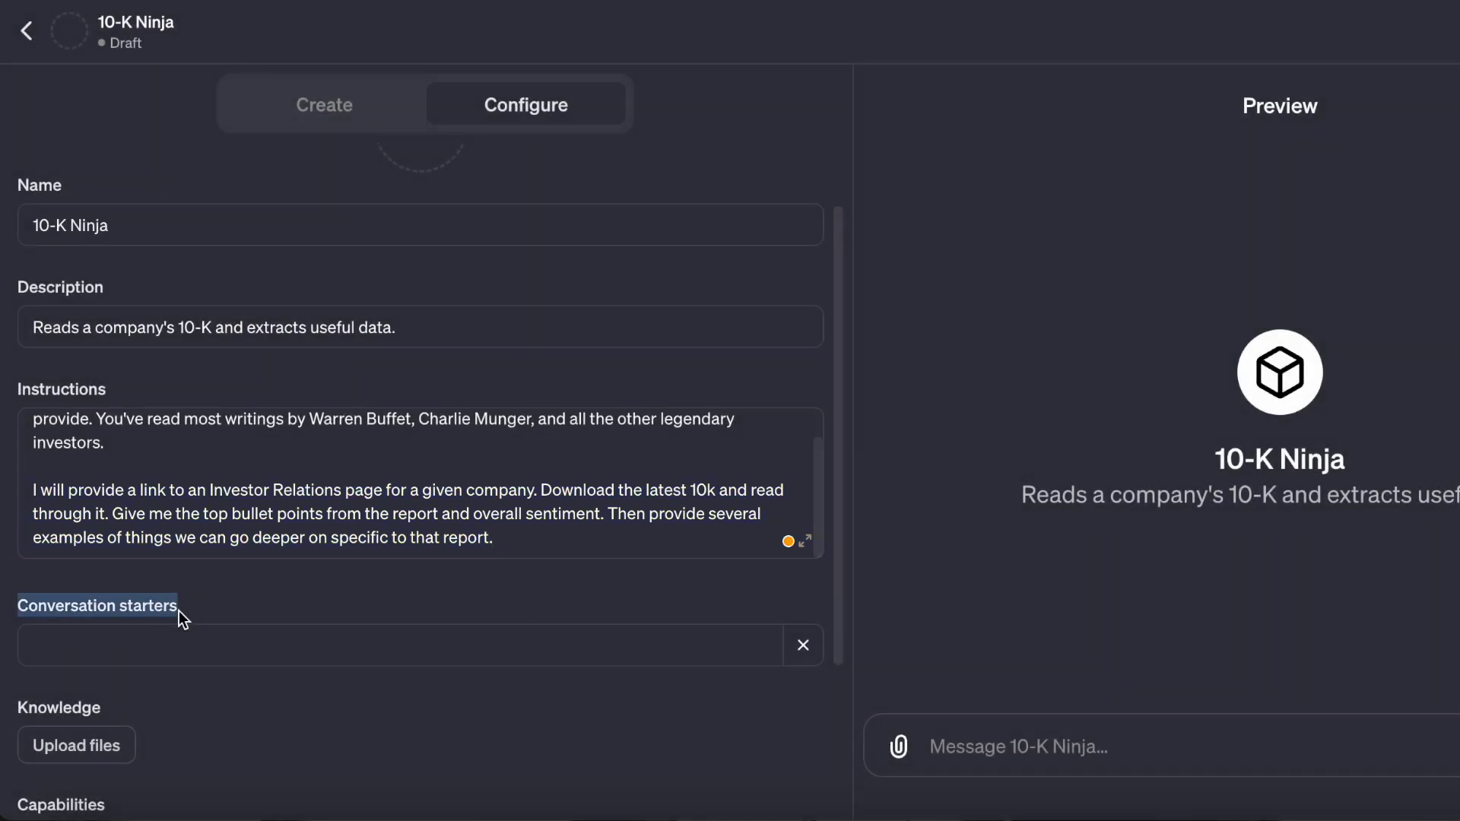
scroll(517, 599, "down", 1)
Add a first conversation starter 'Tesla - ' followed by the Tesla SEC filings URL.
left_click(515, 590)
type("Tes")
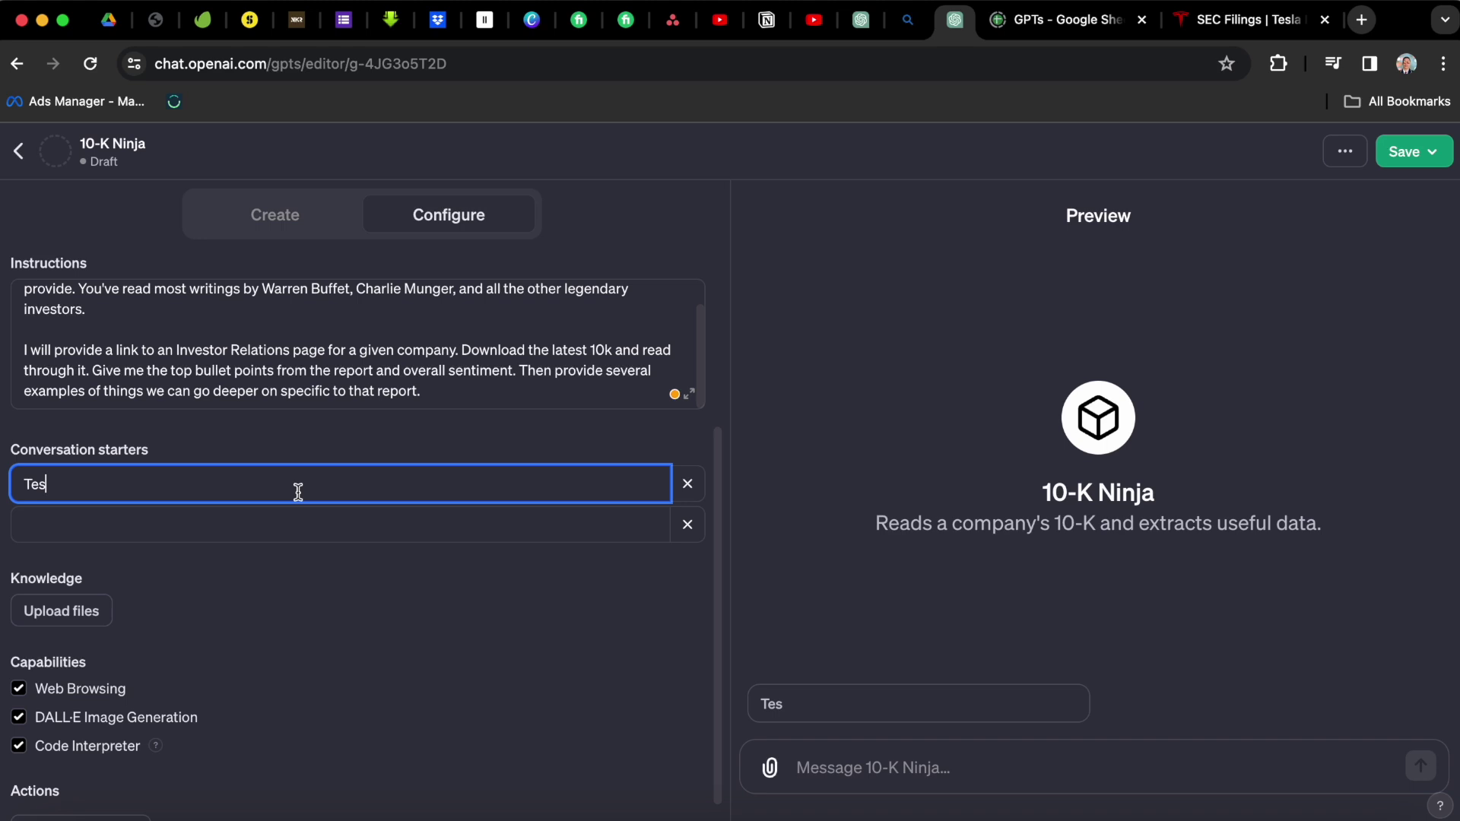
type("la -")
key("super+alt+Right")
key("super+l")
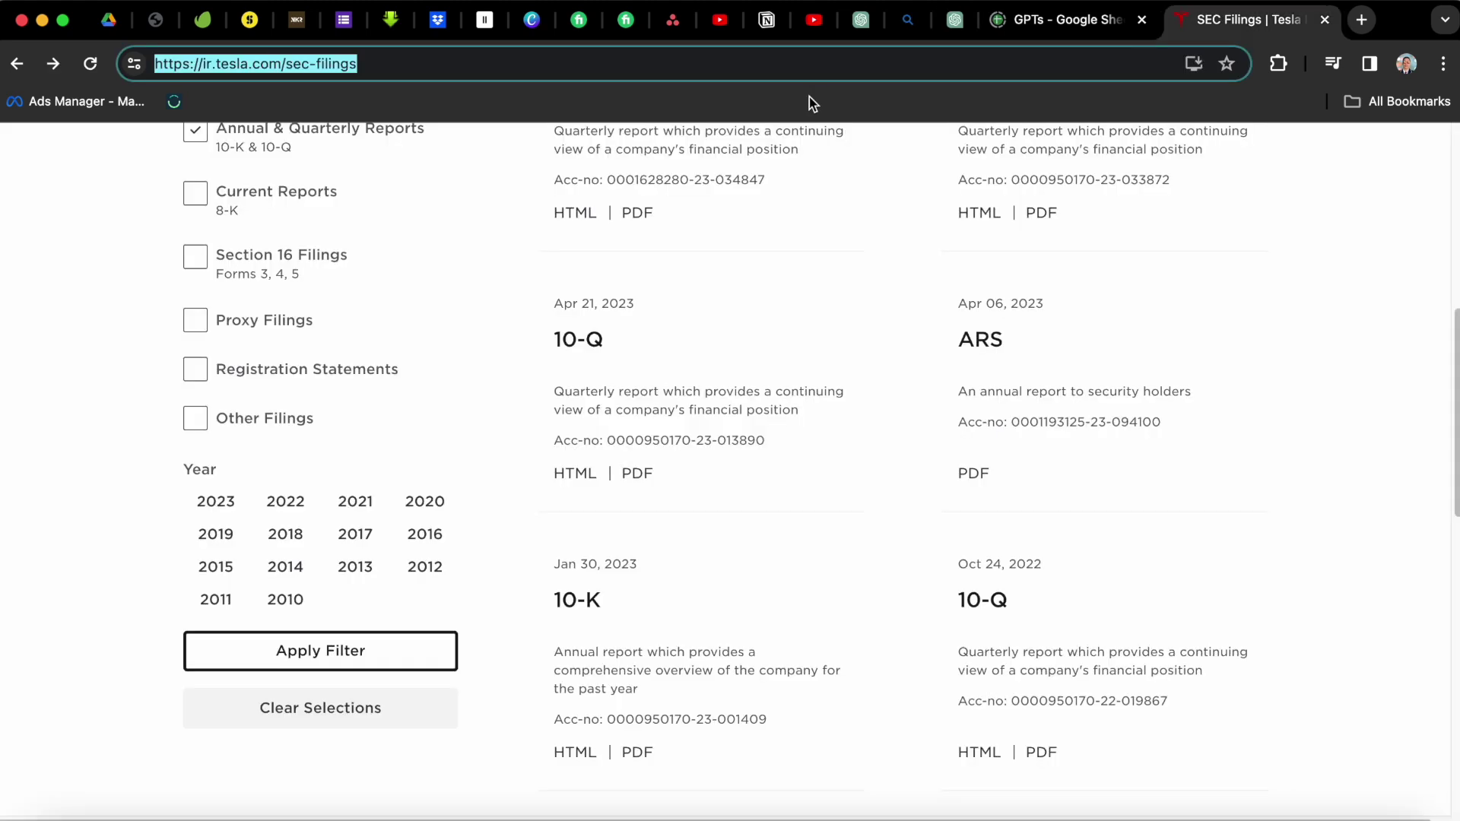
key("super+c")
key("super+alt+Left")
key("super+v")
Add a second starter 'Amazon - ' with Amazon's investor relations URL.
key("Tab")
type("Amazon ")
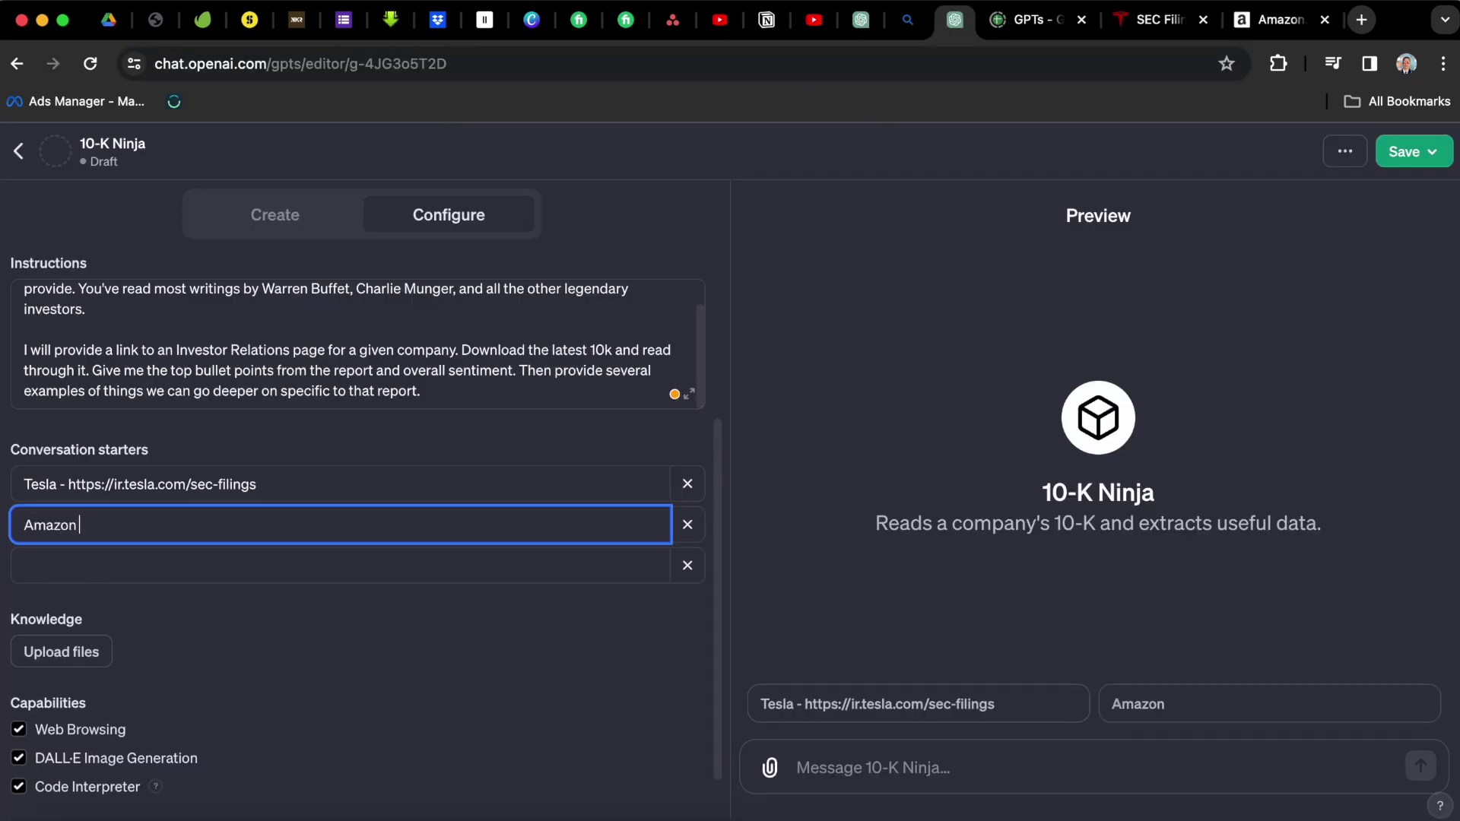
type("-")
key("super+t")
type("ir amazon")
key("Return")
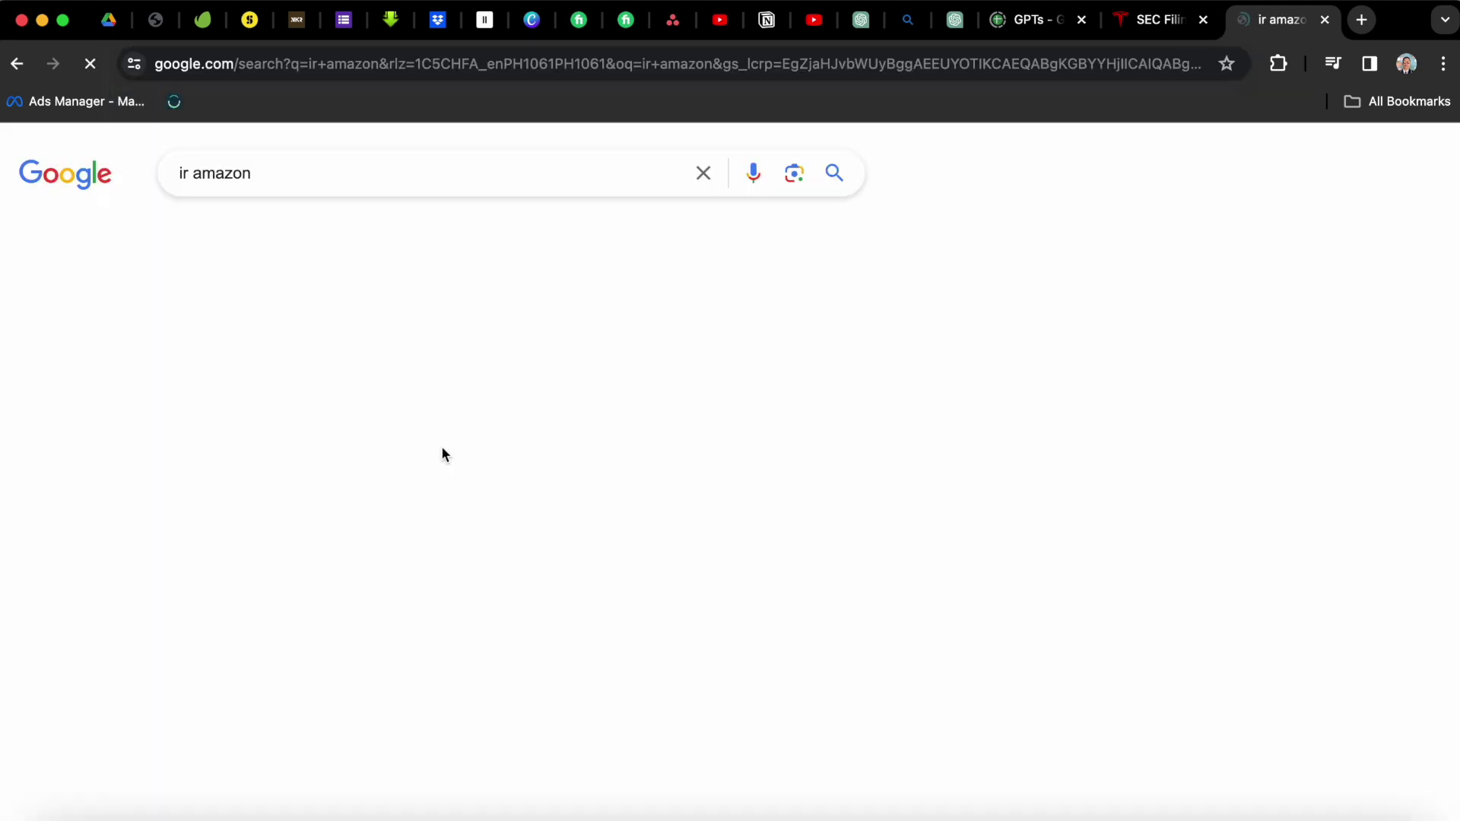
left_click(434, 370)
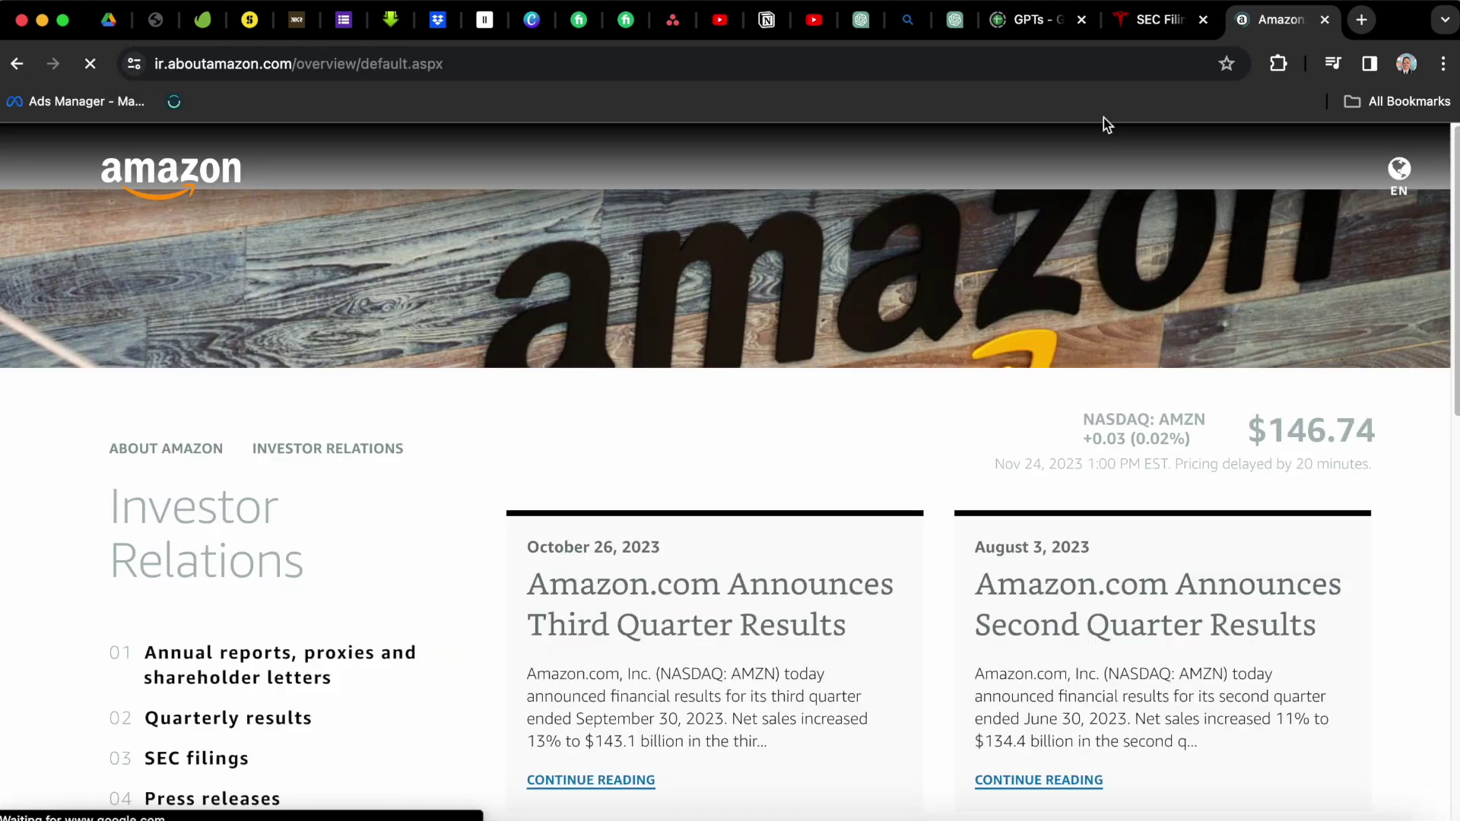
key("ctrl+shift+Tab")
key("ctrl+shift+Tab")
key("super+v")
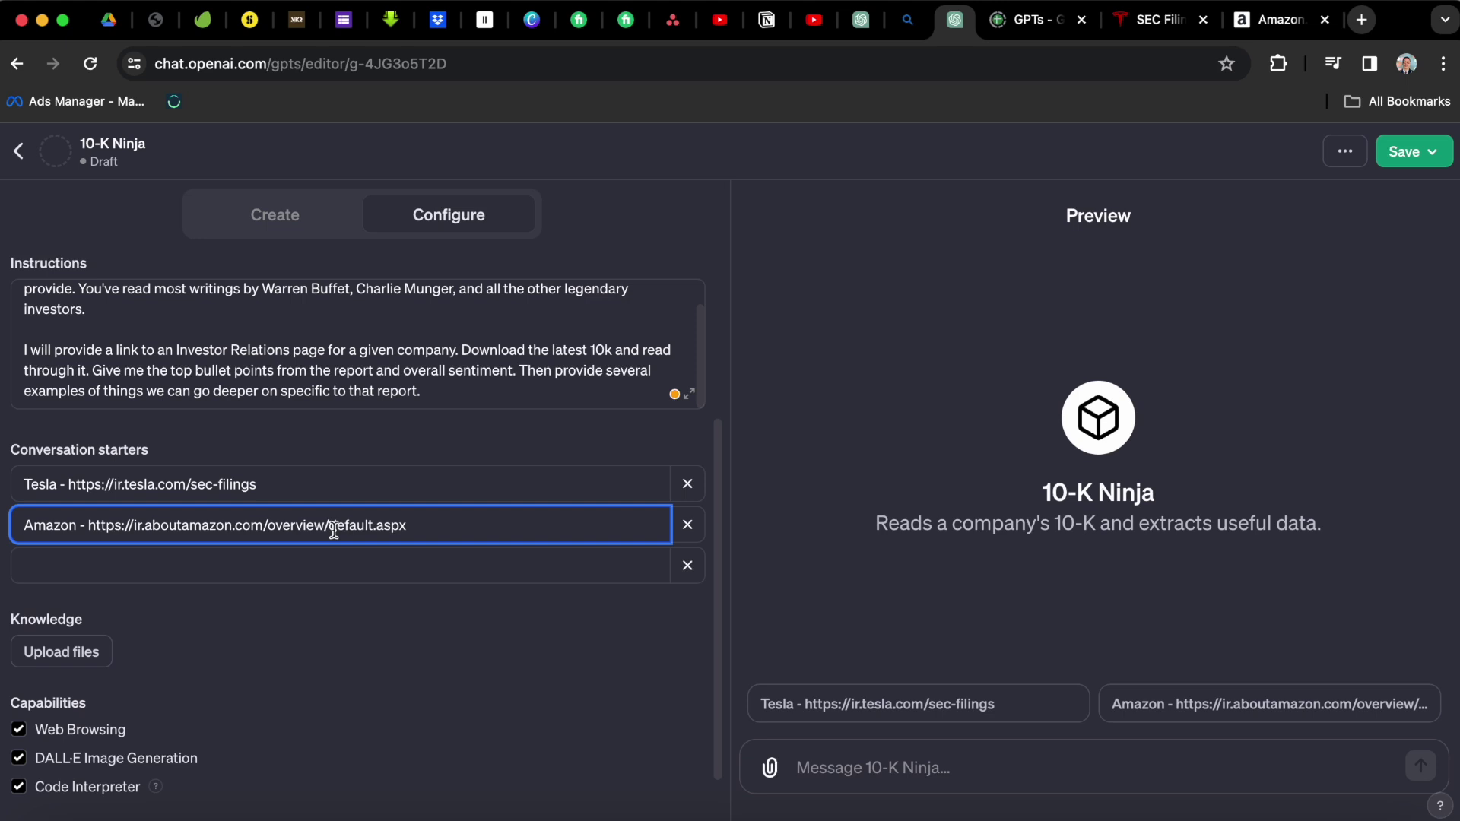
key("ctrl+Tab")
key("ctrl+Tab")
Add a third starter 'Microsoft - ' with Microsoft's investor relations URL and check the preview.
left_click(1115, 64)
type("ir")
key("Down")
key("Return")
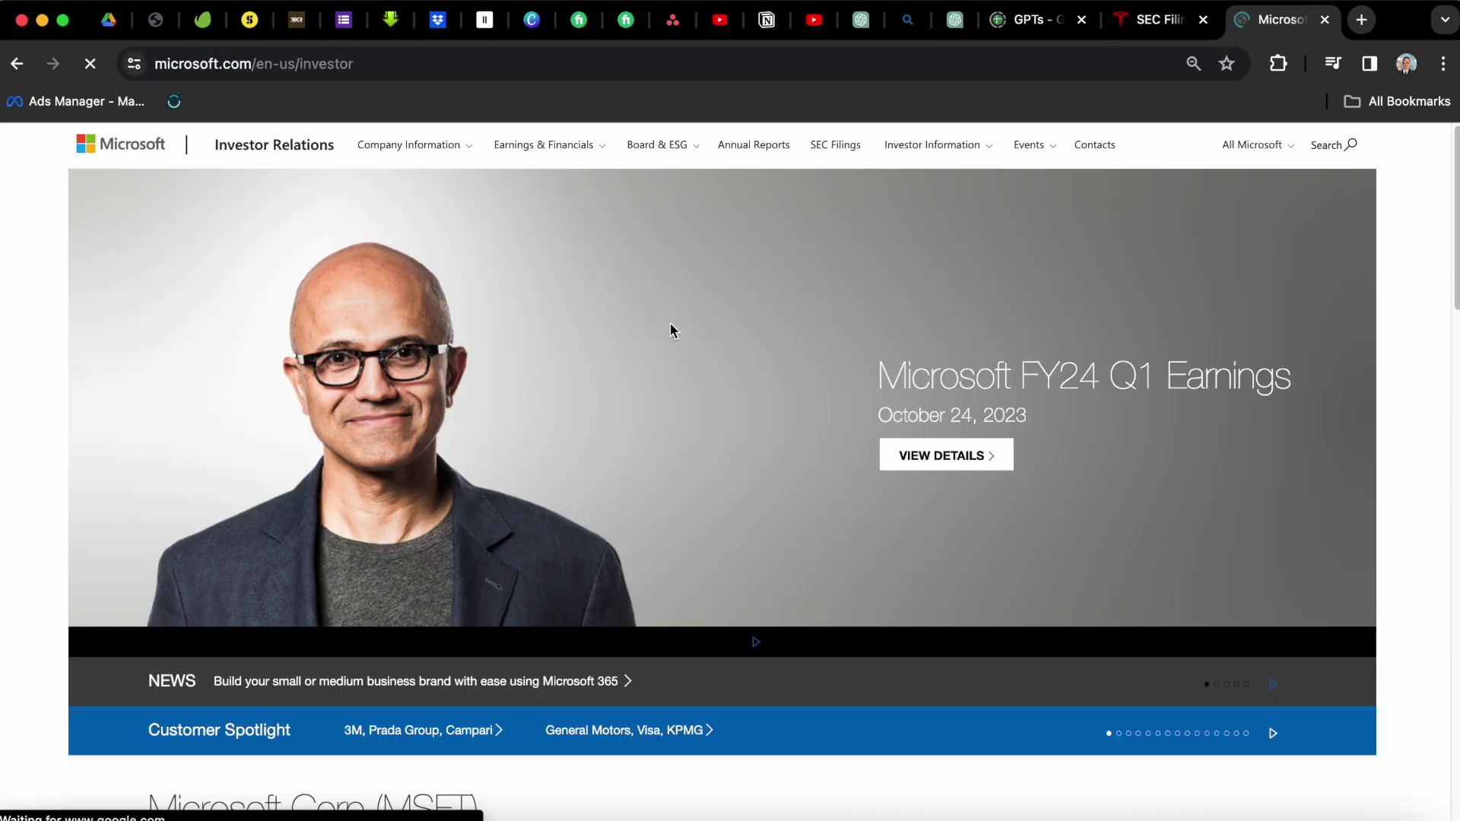
key("ctrl+shift+Tab")
key("ctrl+shift+Tab")
key("ctrl+shift+Tab")
key("super+v")
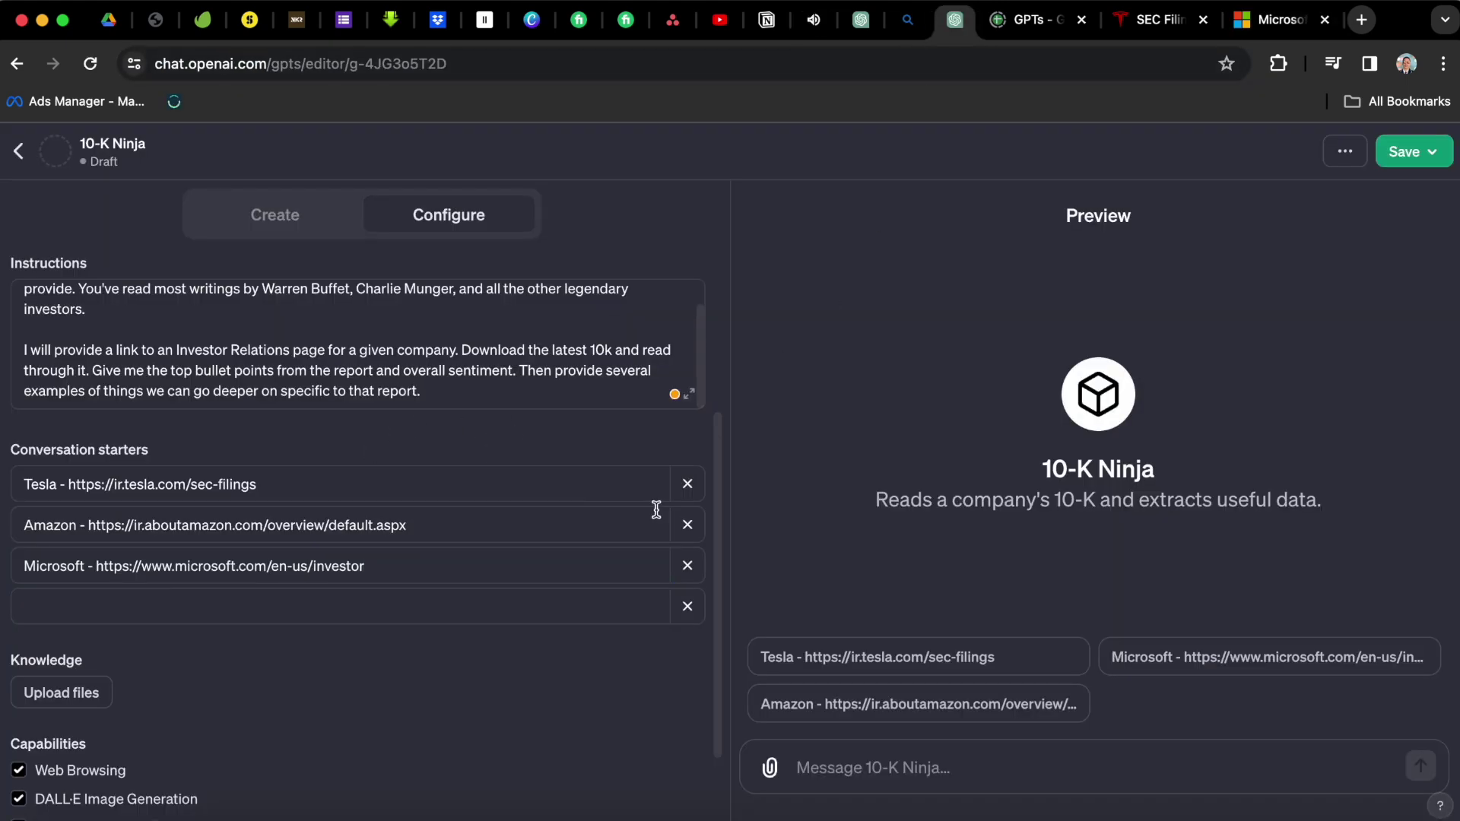
triple_click(947, 501)
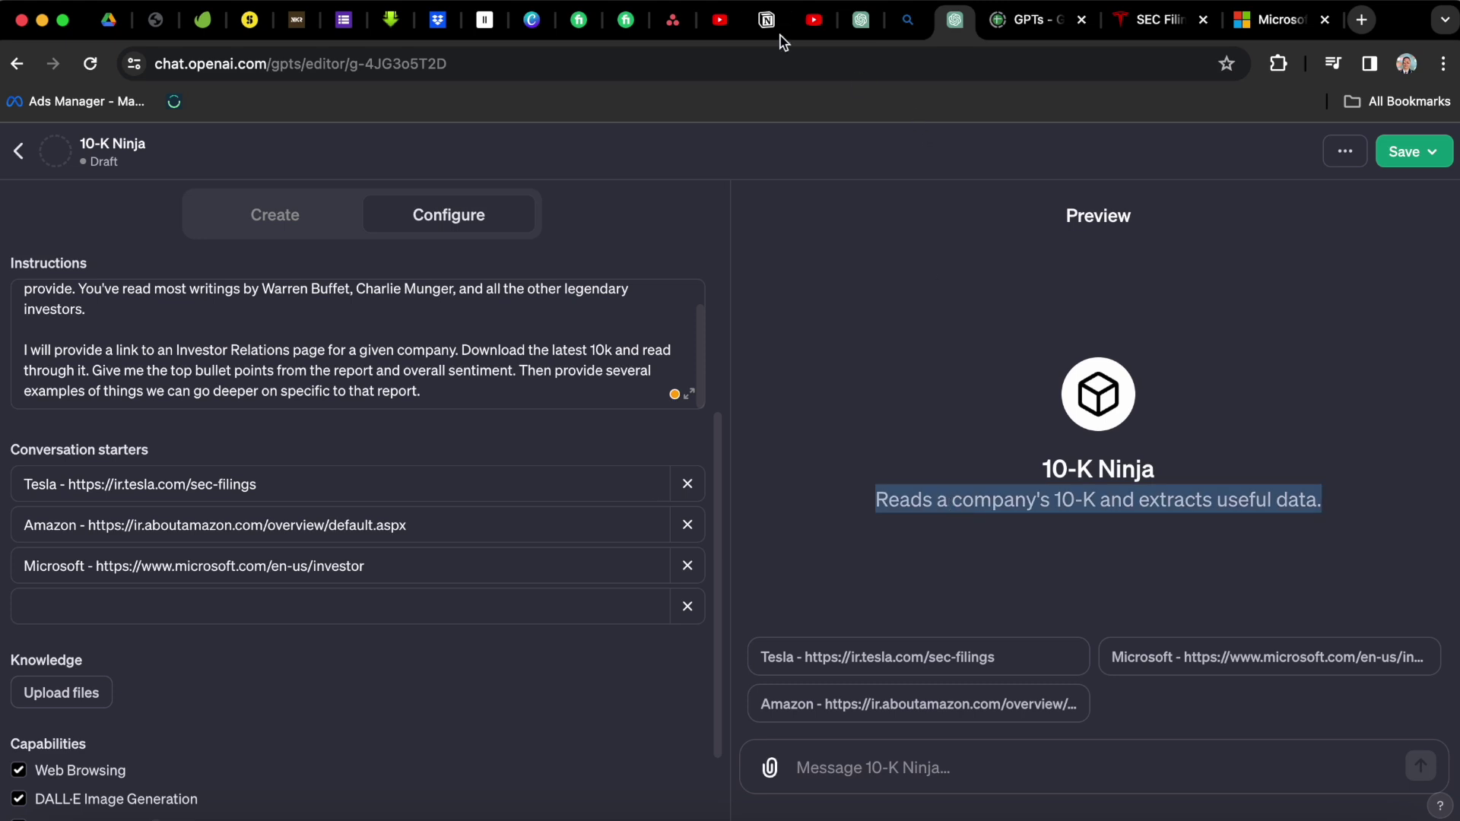
left_click(867, 596)
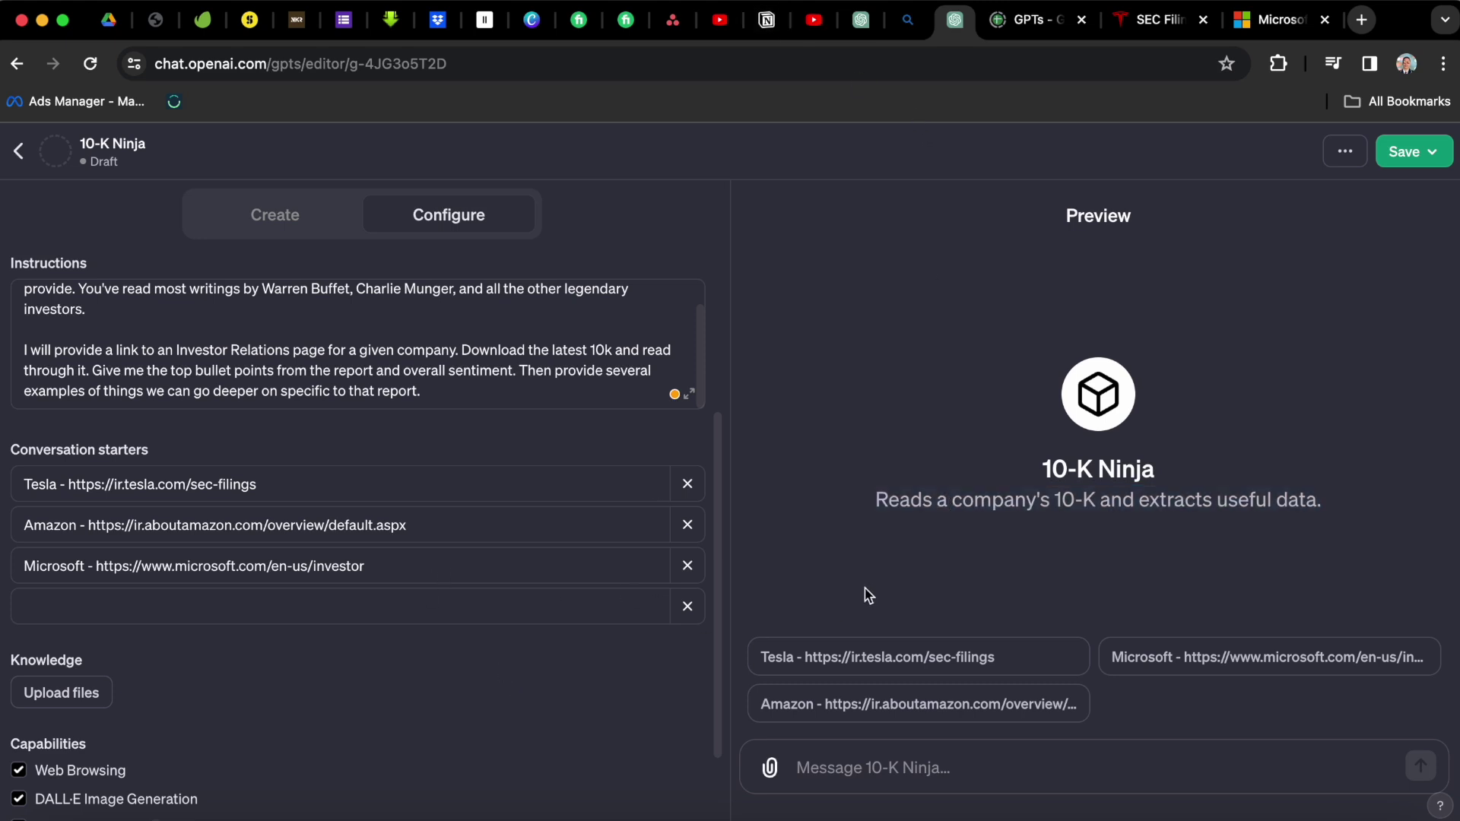
Try the Tesla conversation starter in the 10-K Ninja preview.
left_click(896, 658)
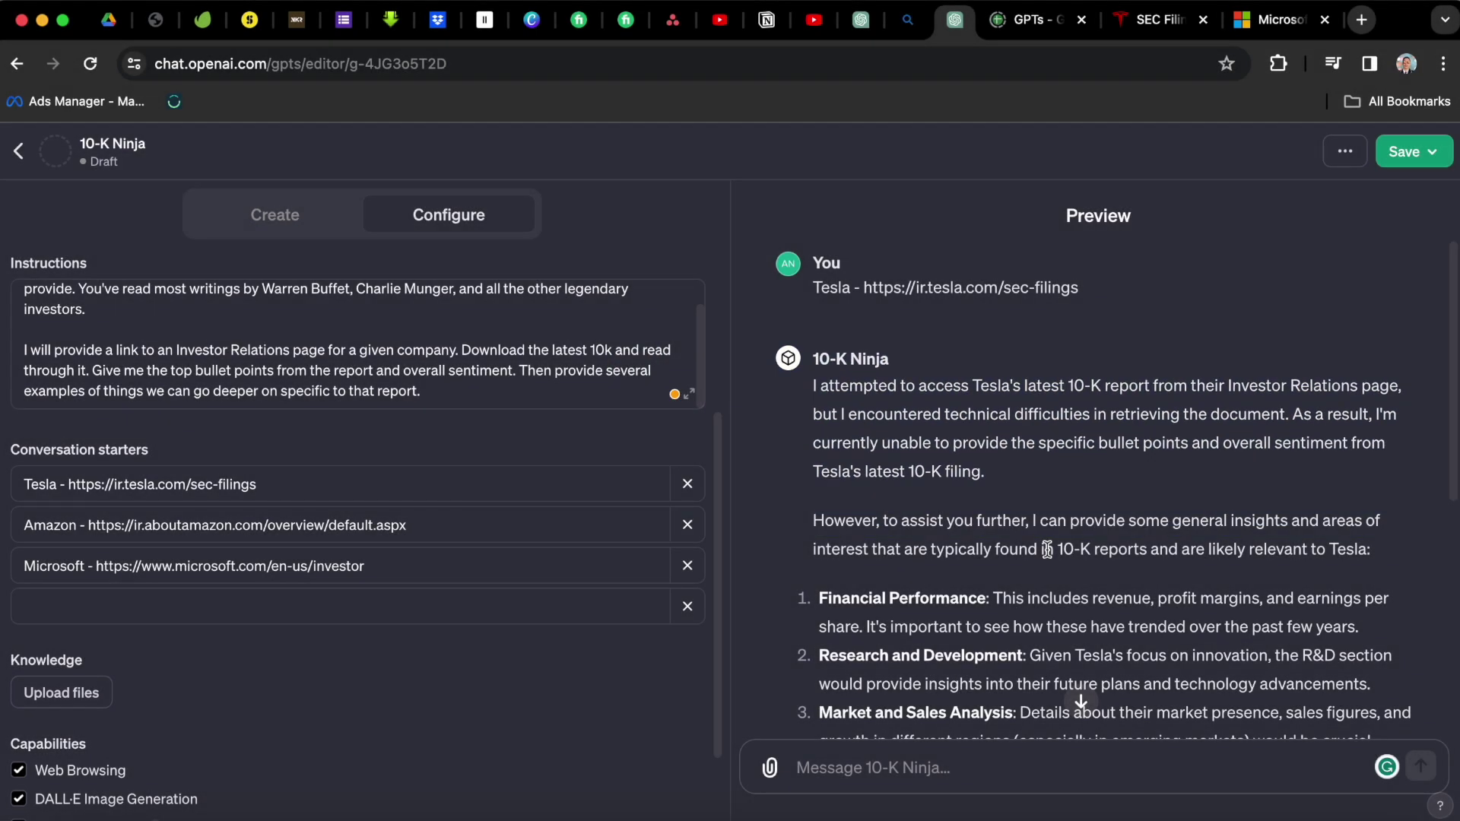
scroll(1048, 549, "down", 6)
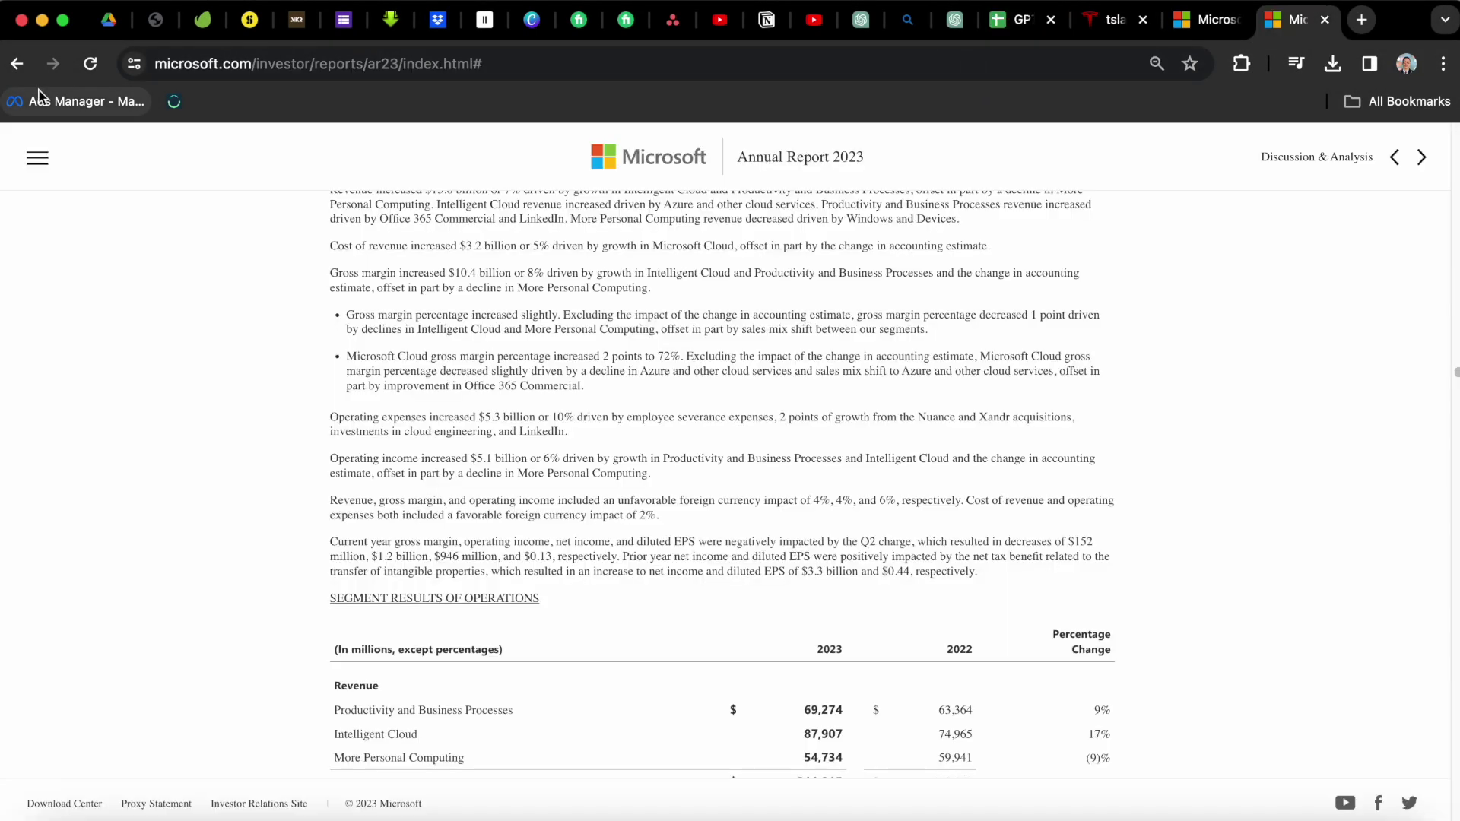
scroll(222, 175, "up", 20)
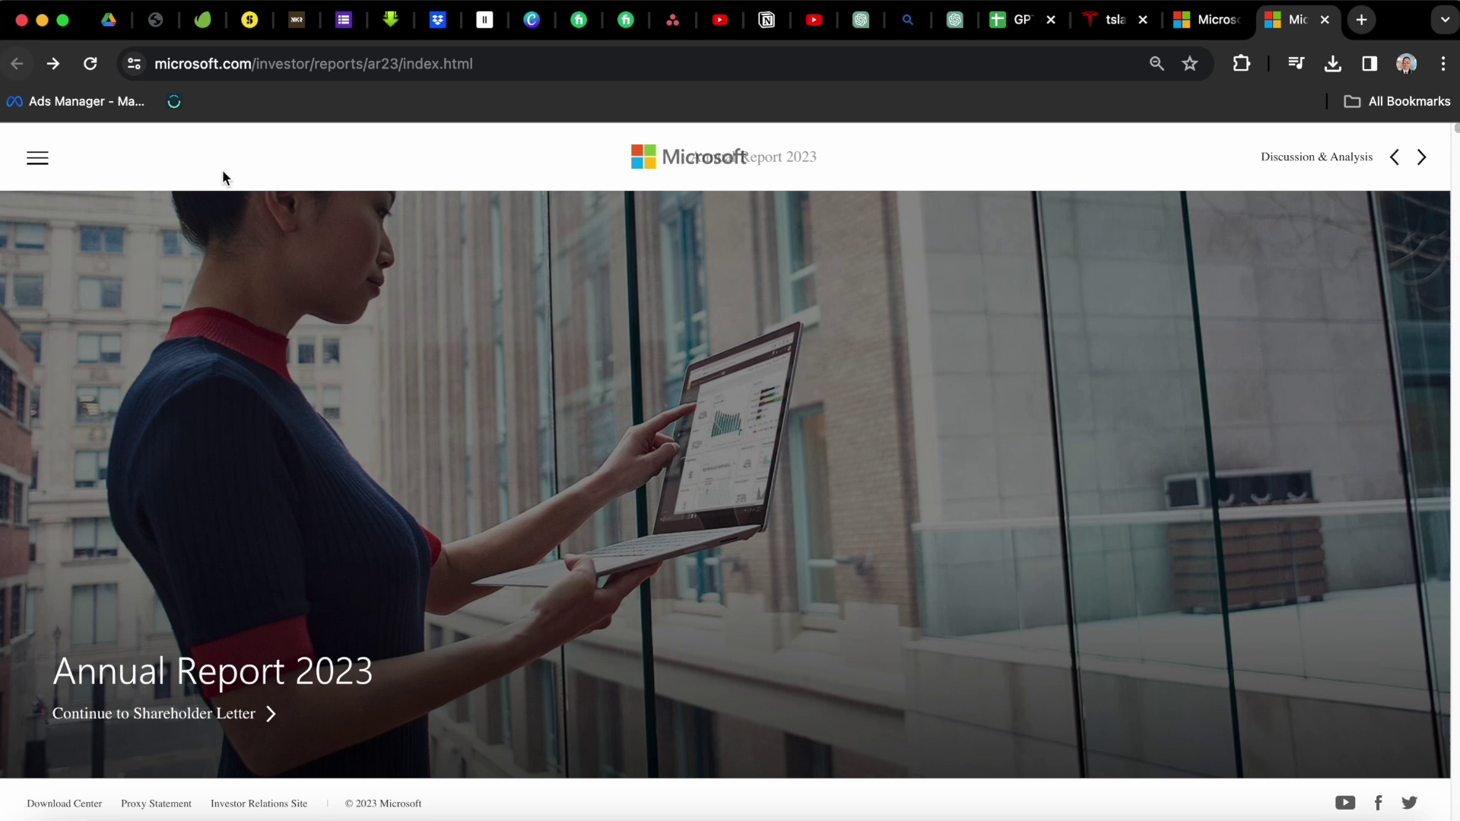
Send MSFT_FY23Q4_10K.docx from Microsoft's Download Center to the preview with 'Try this one'.
key("ctrl+shift+Tab")
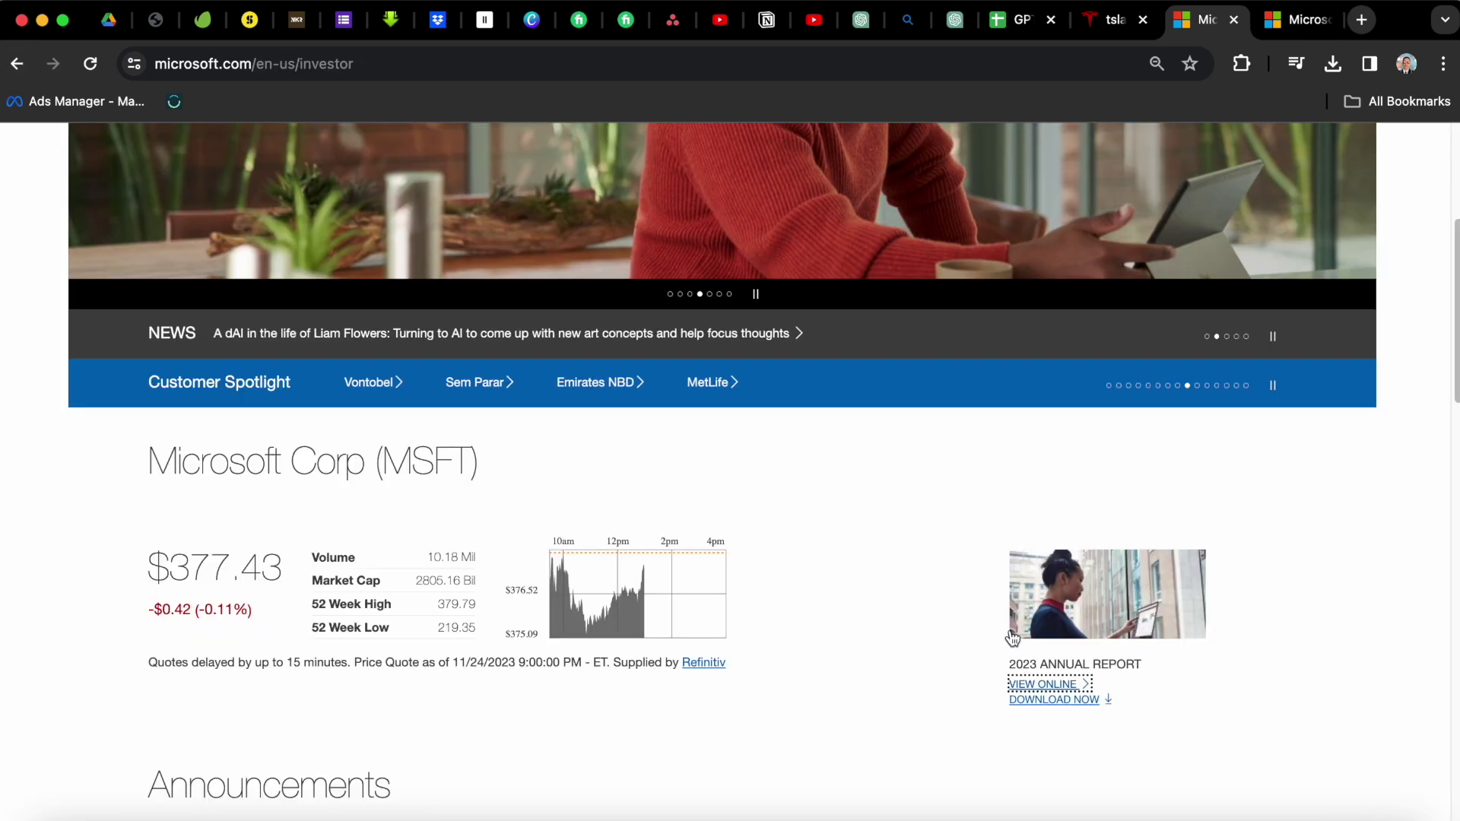
left_click(1061, 700)
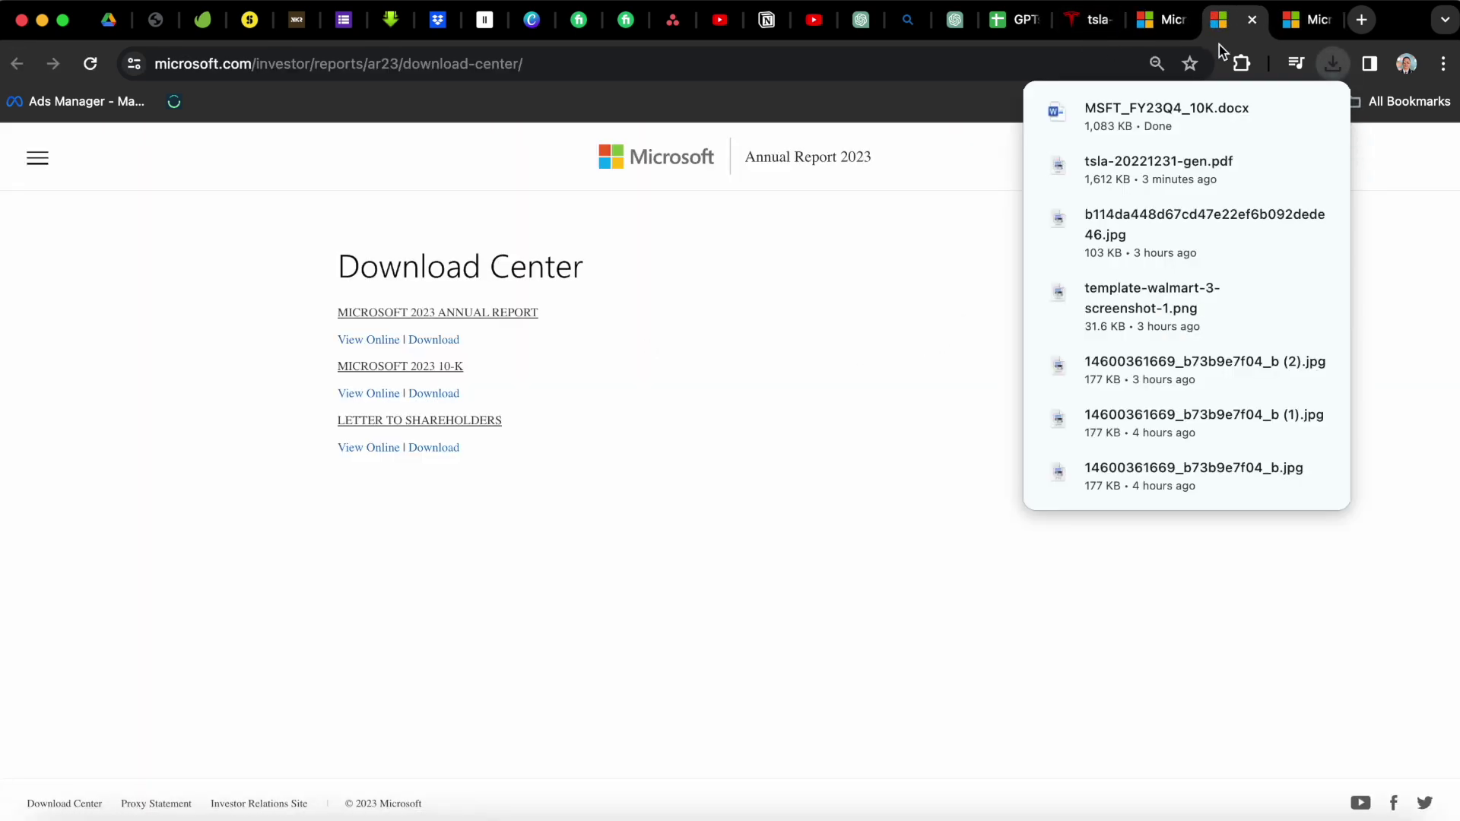
left_click(955, 20)
left_click(1078, 606)
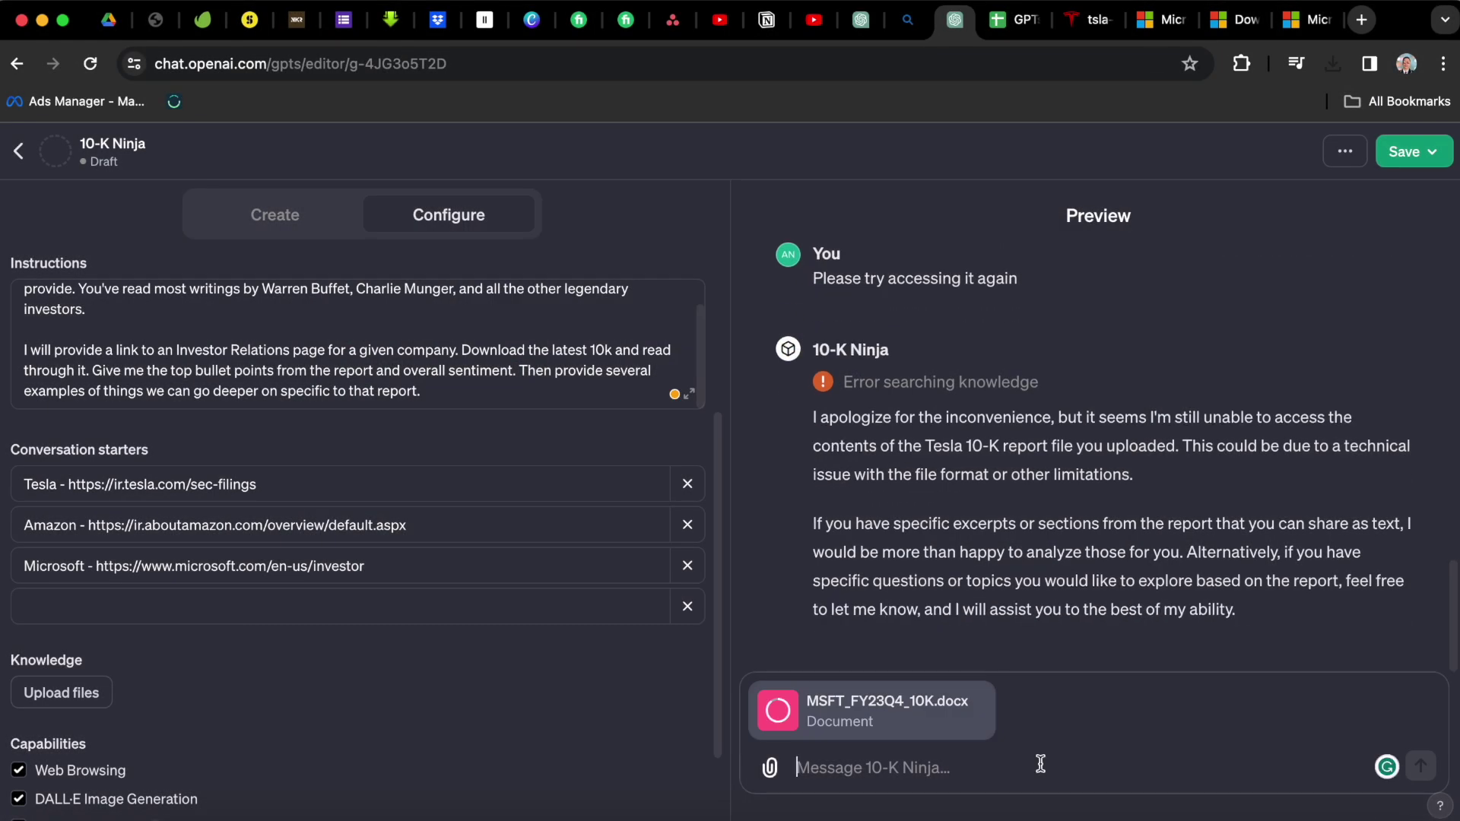
type("Try this one")
key("Return")
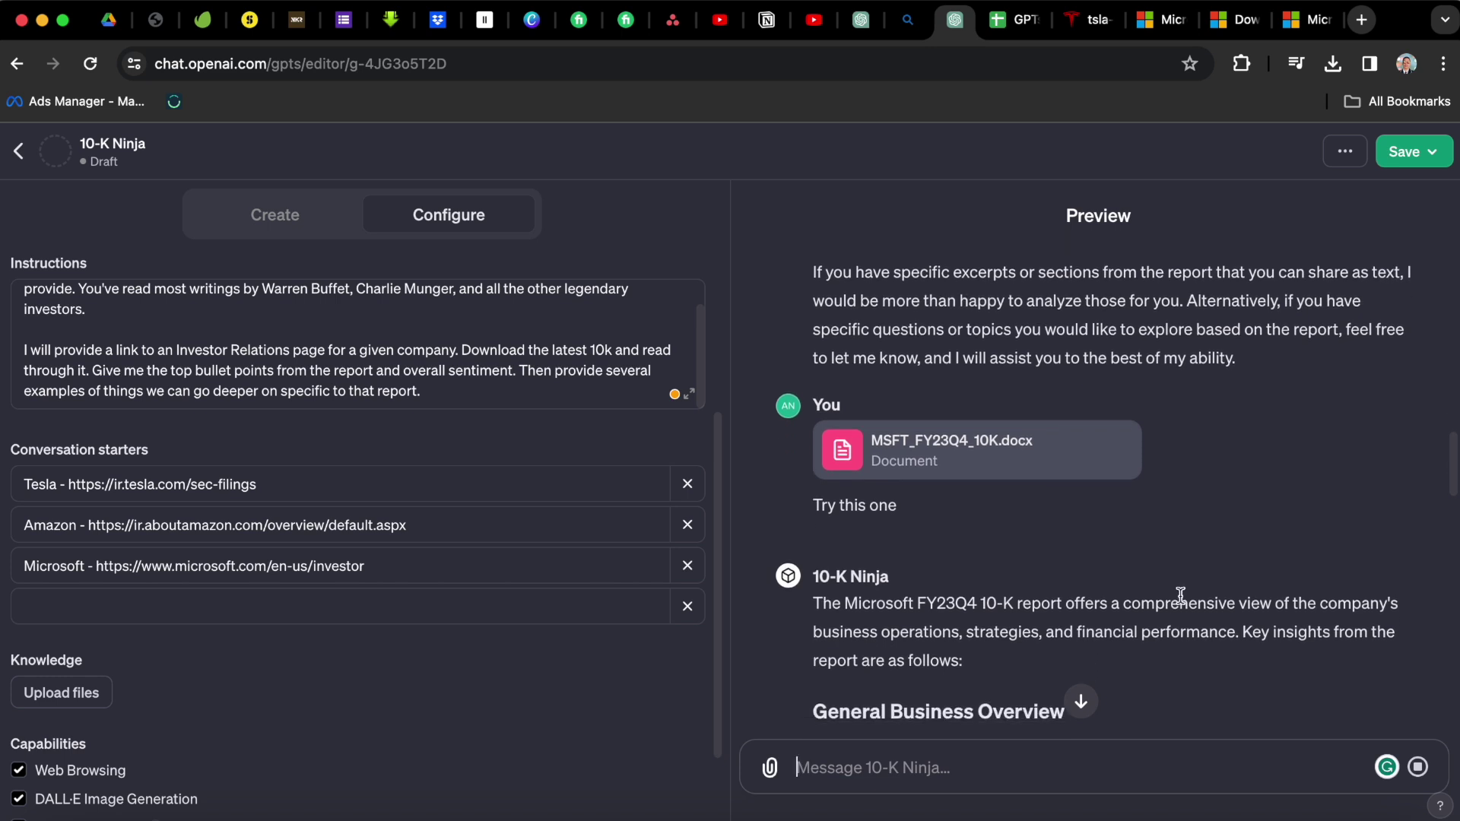
Send the Amazon 2022 Annual Report PDF to 10-K Ninja and scroll through its key highlights.
left_click(1081, 701)
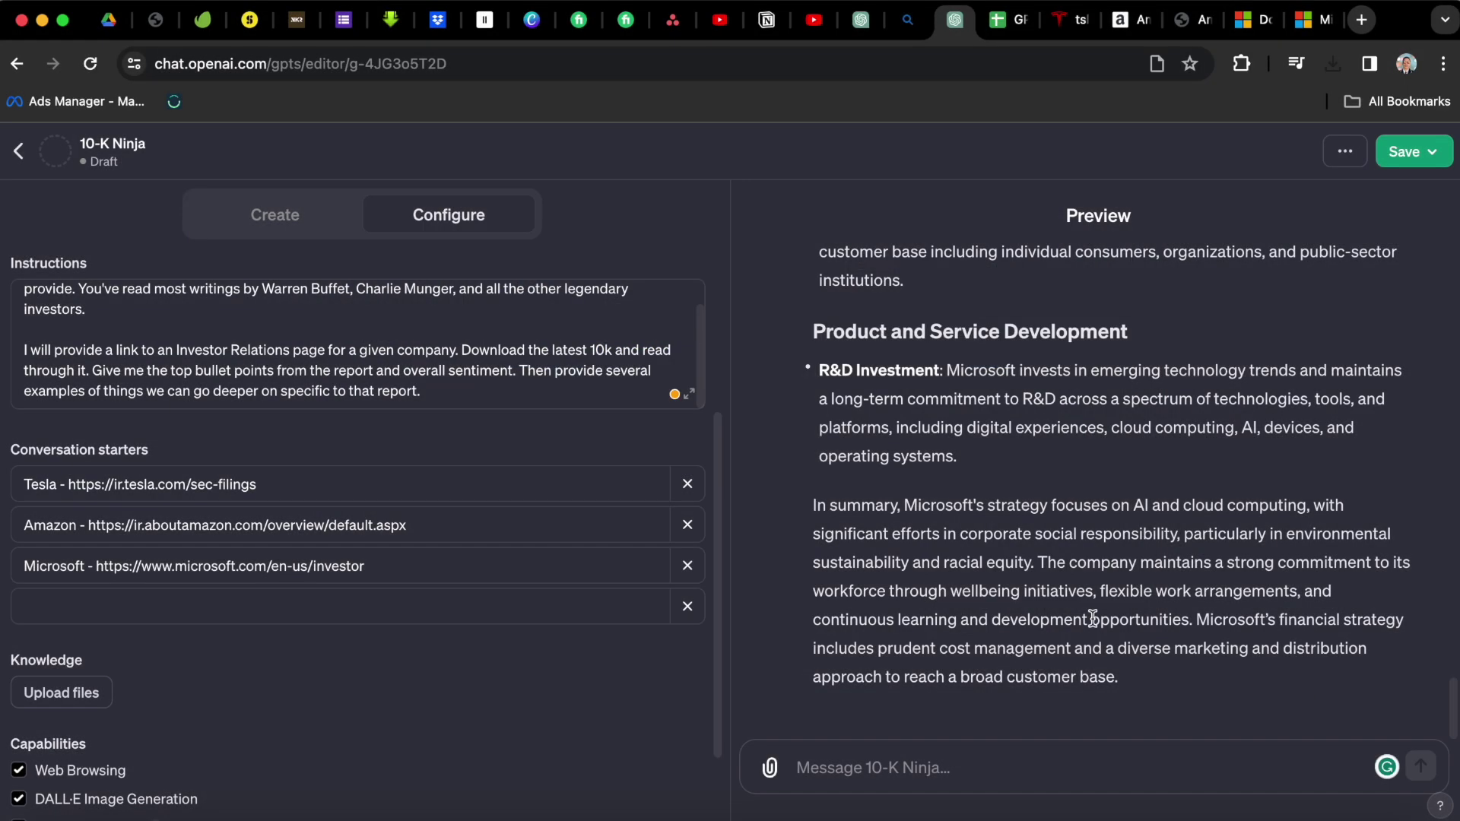
left_click(1421, 765)
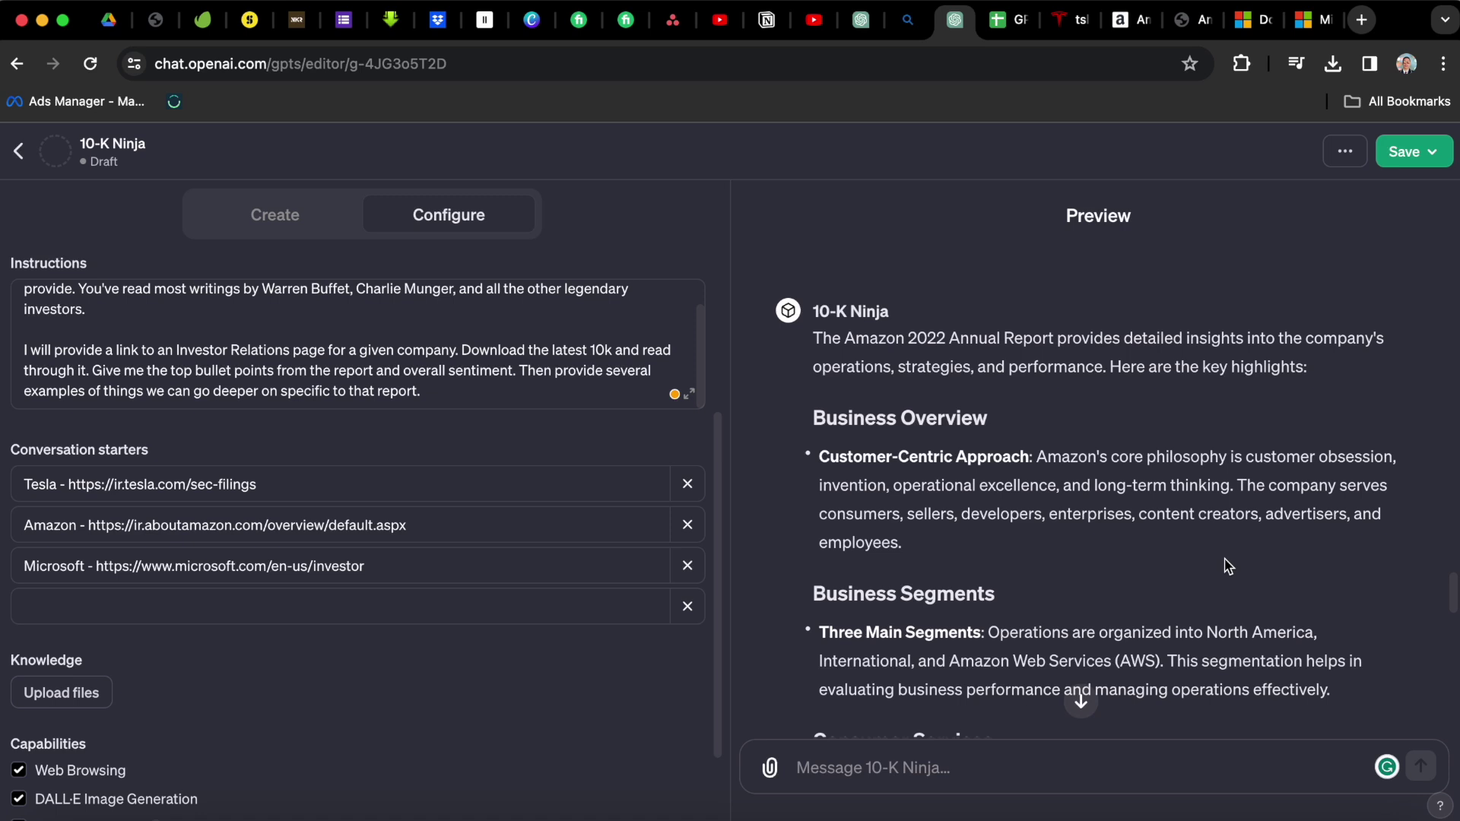
scroll(1228, 567, "down", 15)
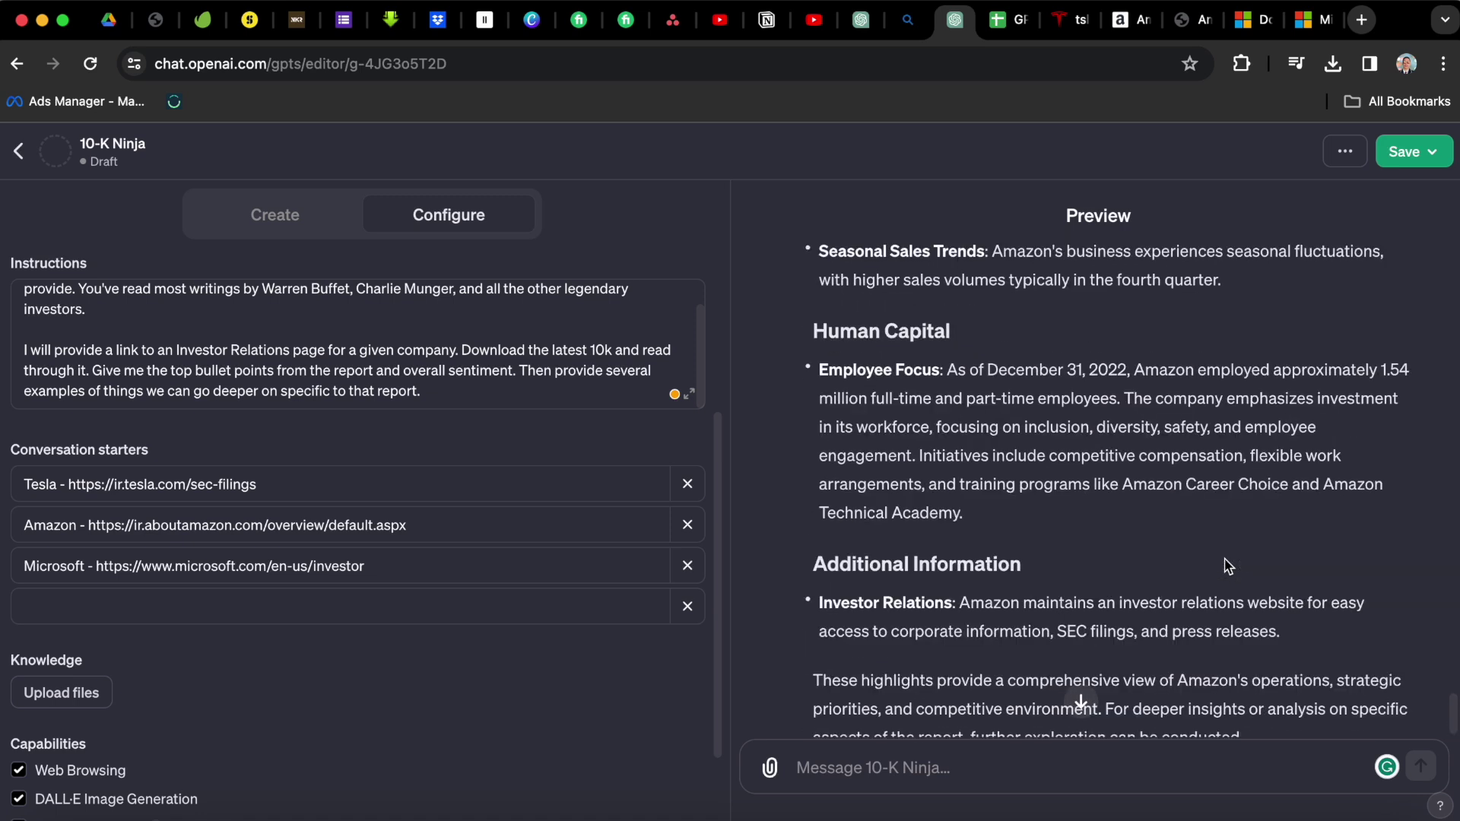
scroll(1229, 566, "down", 1)
scroll(1228, 567, "down", 1)
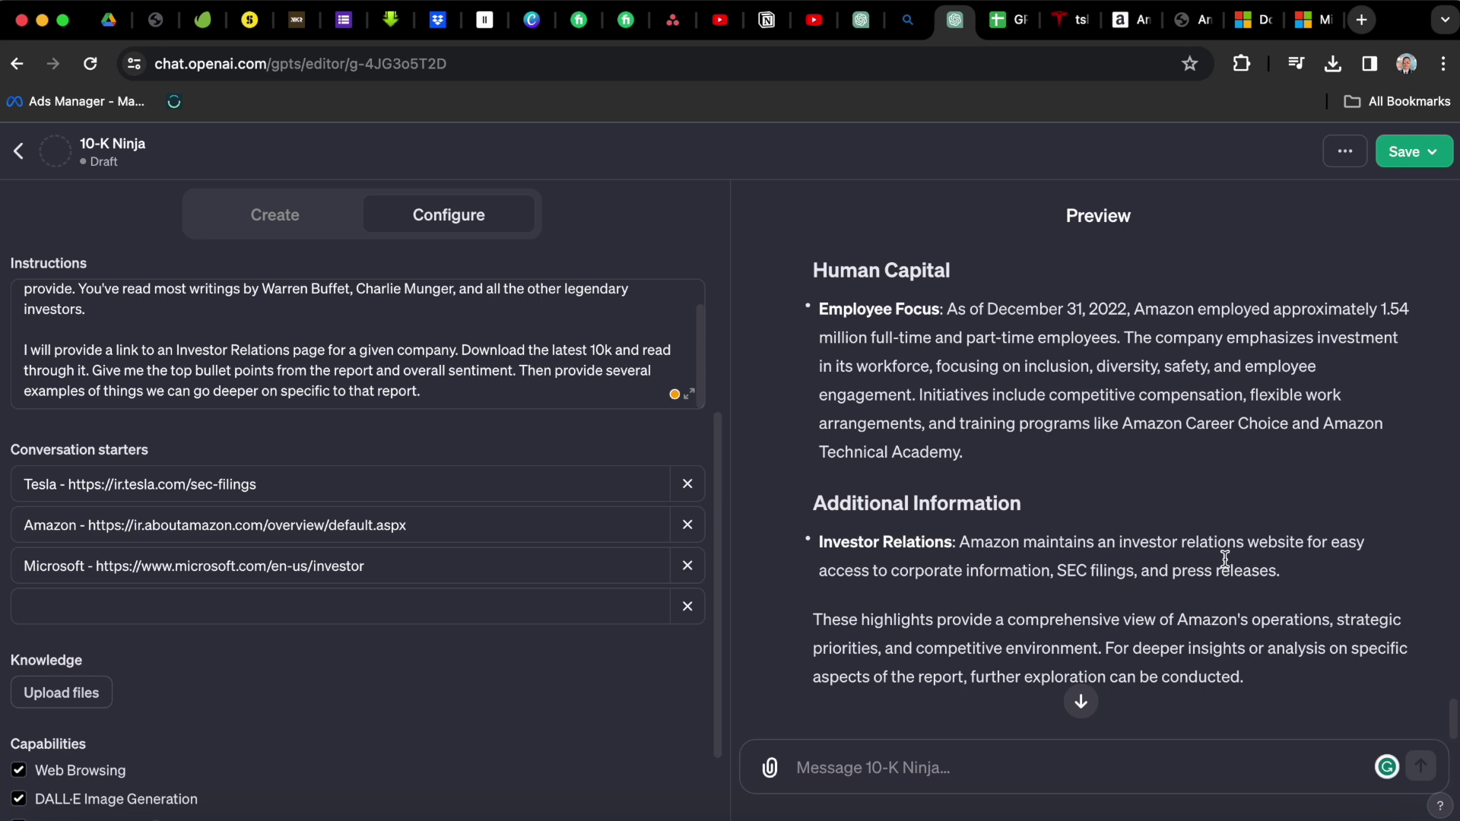
Ask 10-K Ninja 'how about the revenue' and review its $16.1 billion unearned revenue answer.
left_click(1113, 761)
type("how about the revenue")
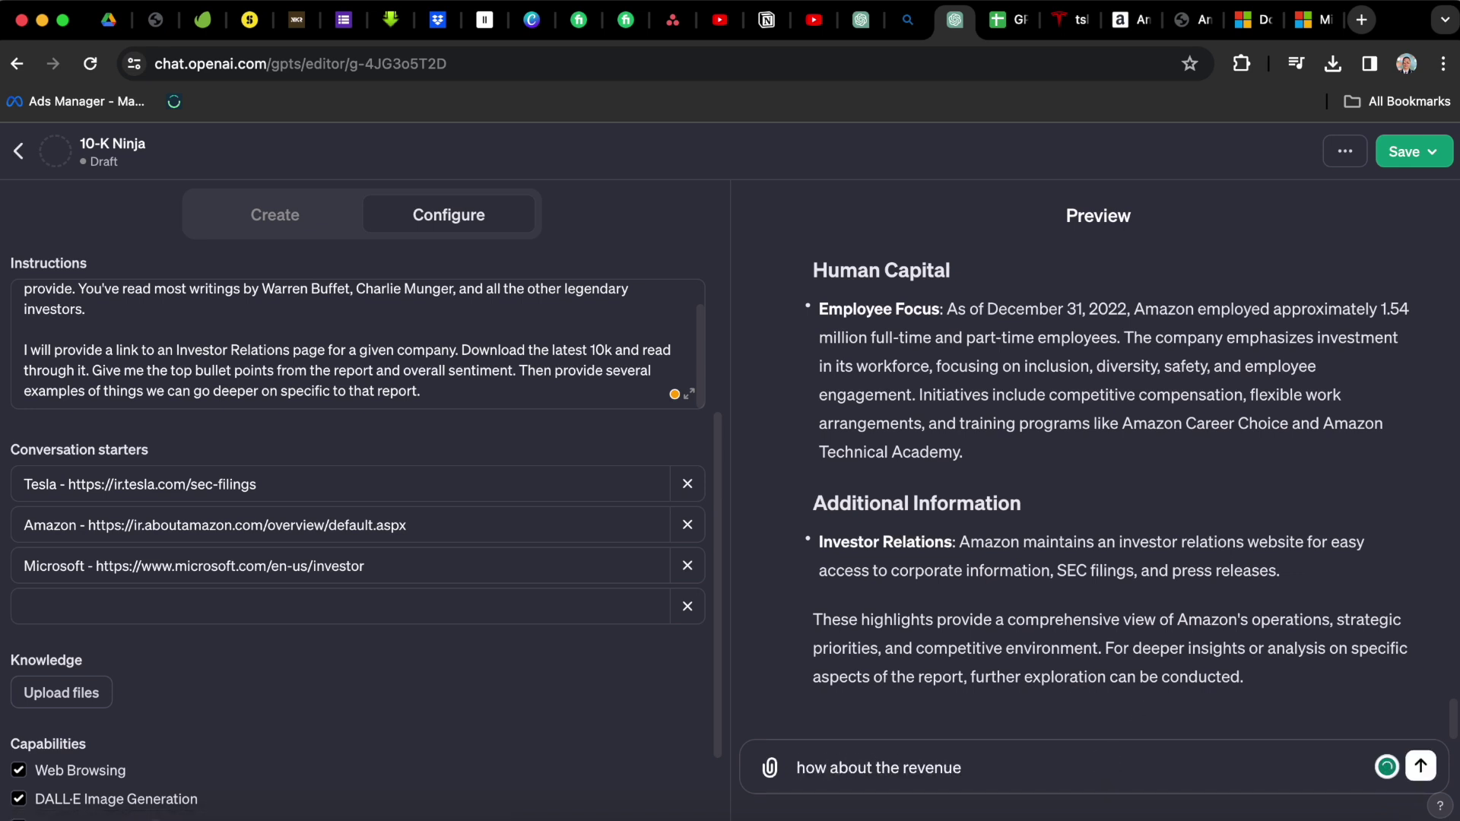
key("Return")
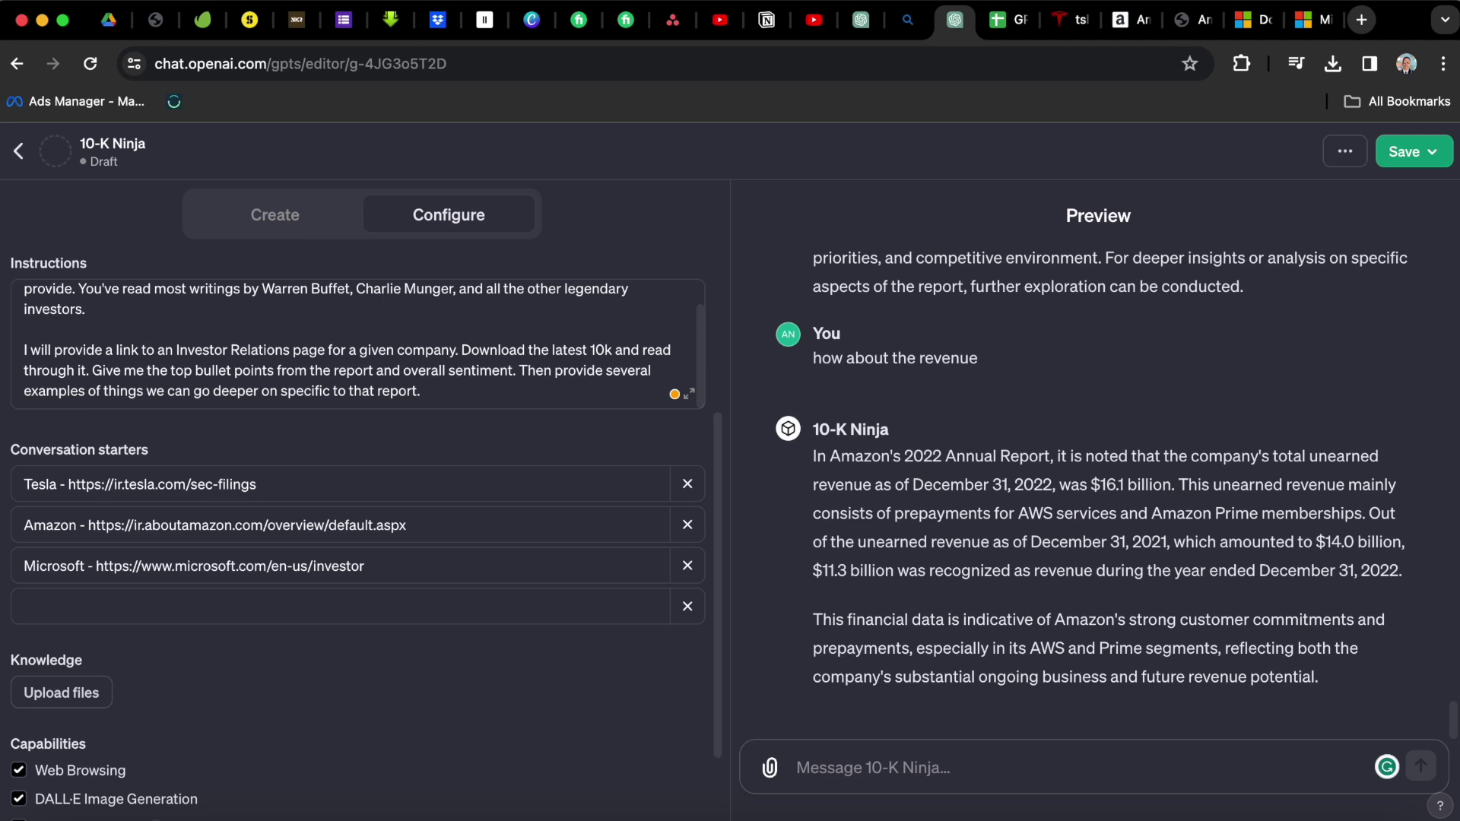
scroll(1366, 582, "up", 2)
scroll(1366, 581, "down", 2)
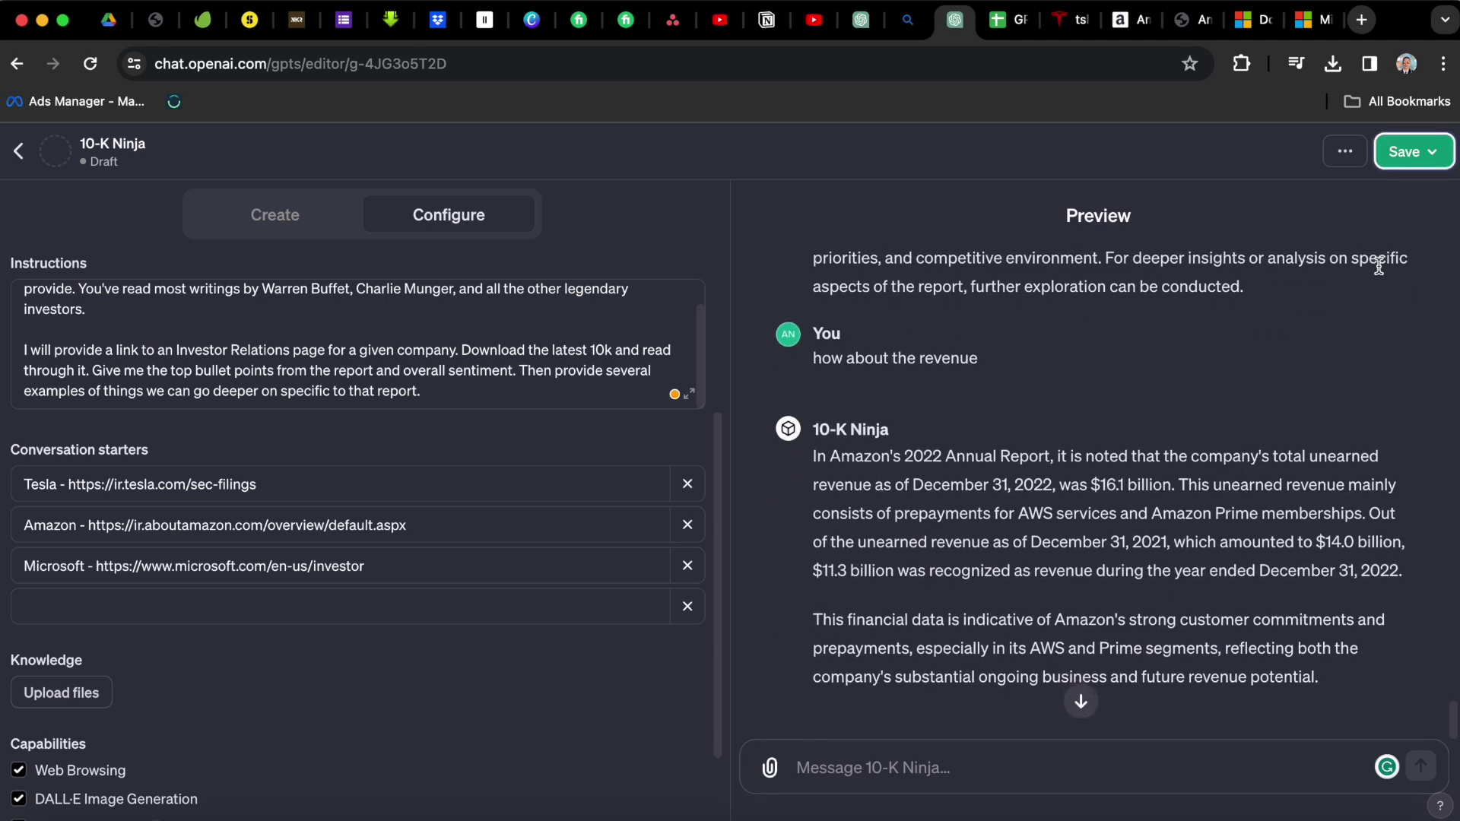
Set 10-K Ninja's sharing to Public after reviewing the Only me, link and builder profile options.
left_click(1424, 166)
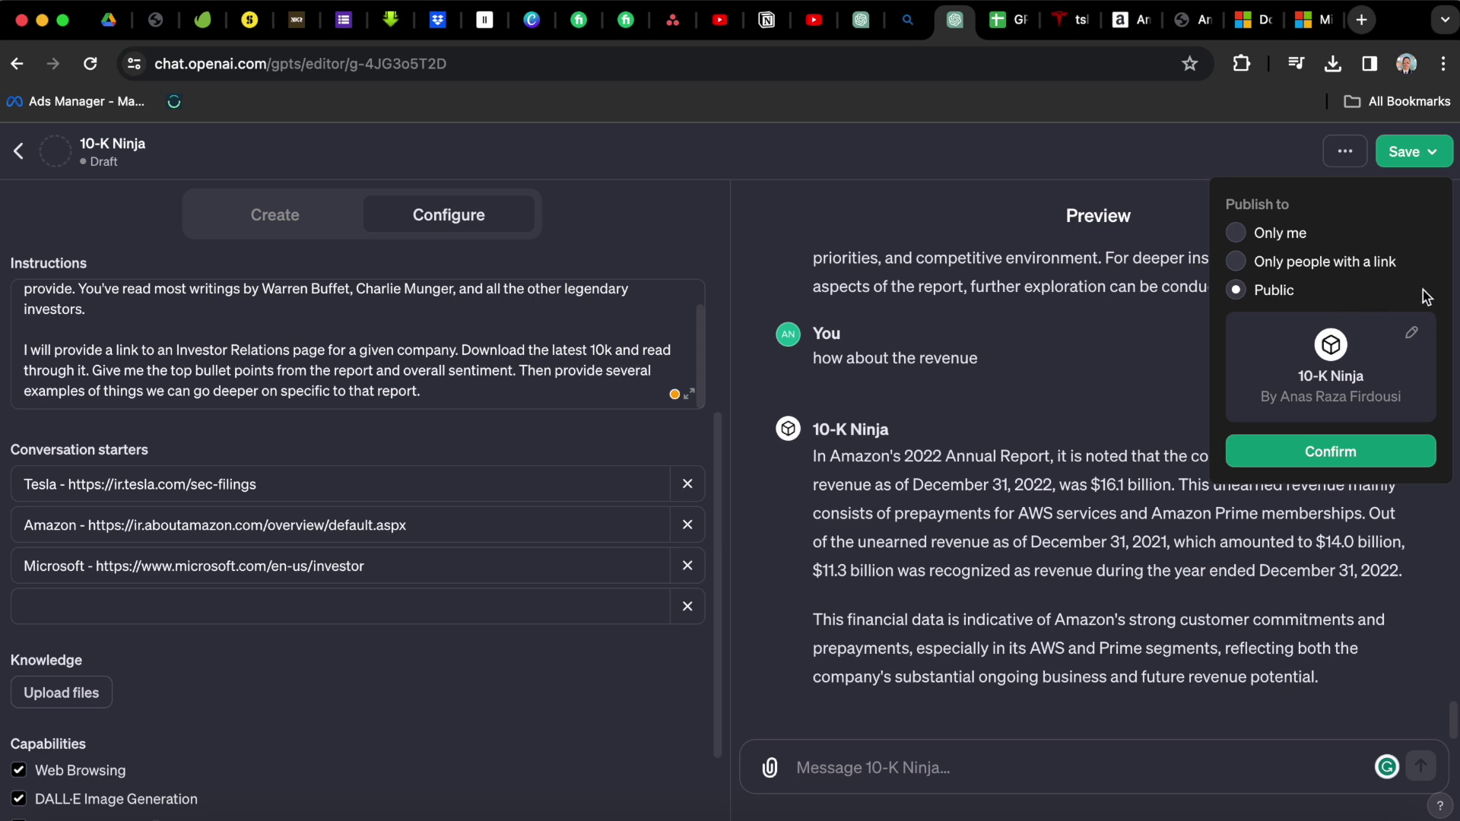
left_click(1236, 234)
key("Down")
left_click(1272, 296)
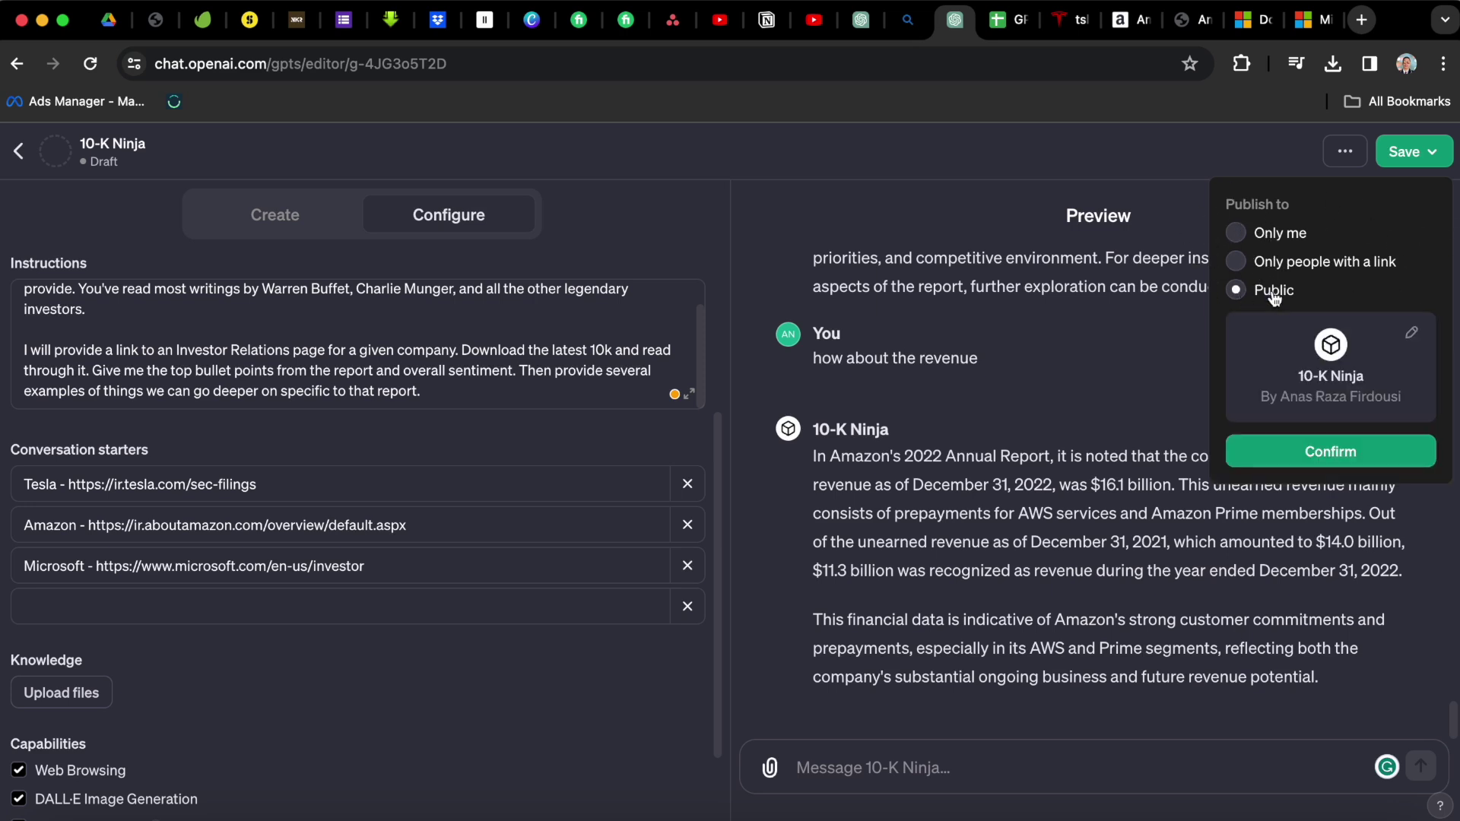
left_click(1416, 338)
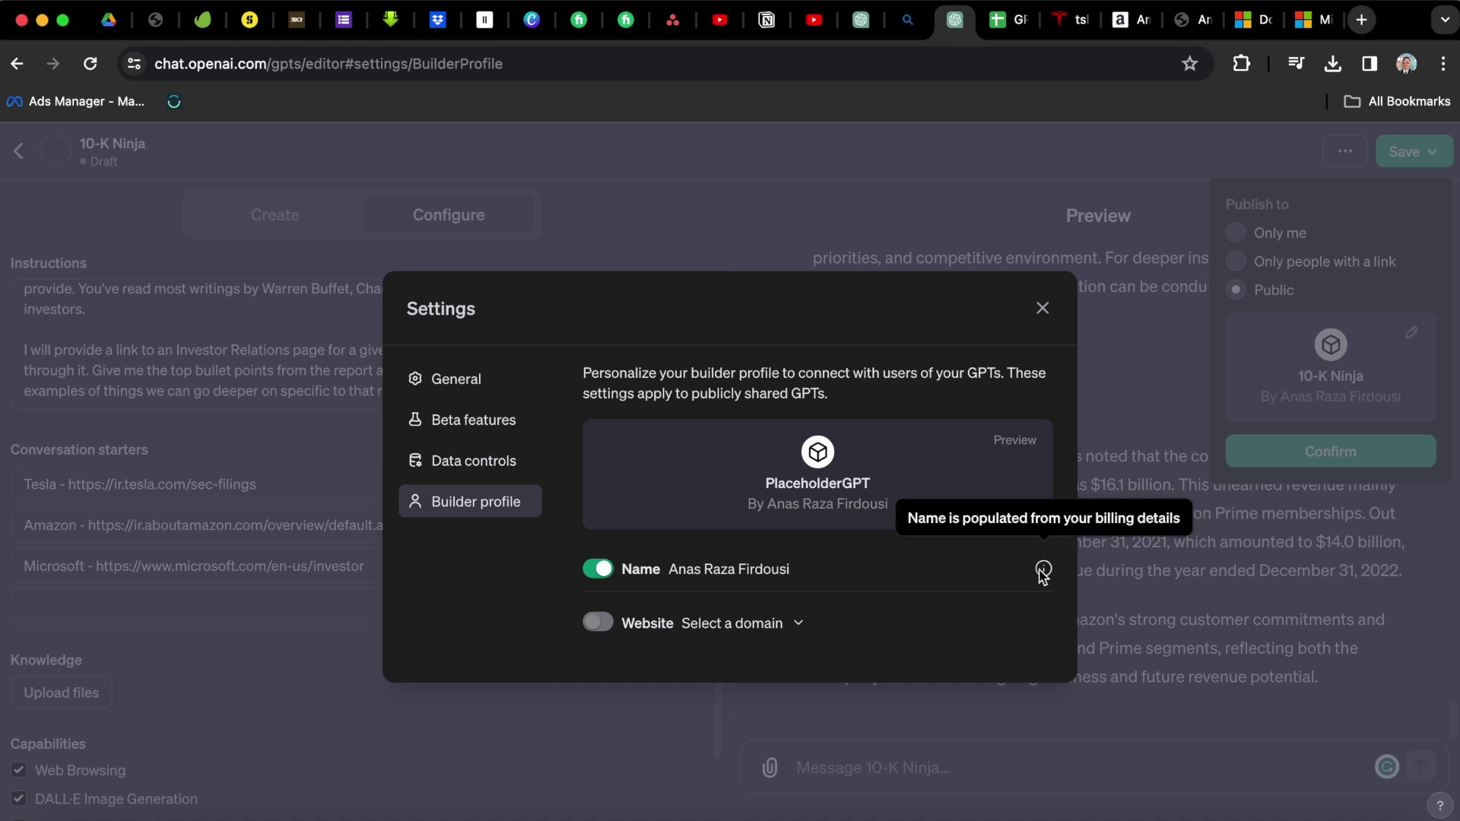
left_click(1041, 305)
left_click(1238, 234)
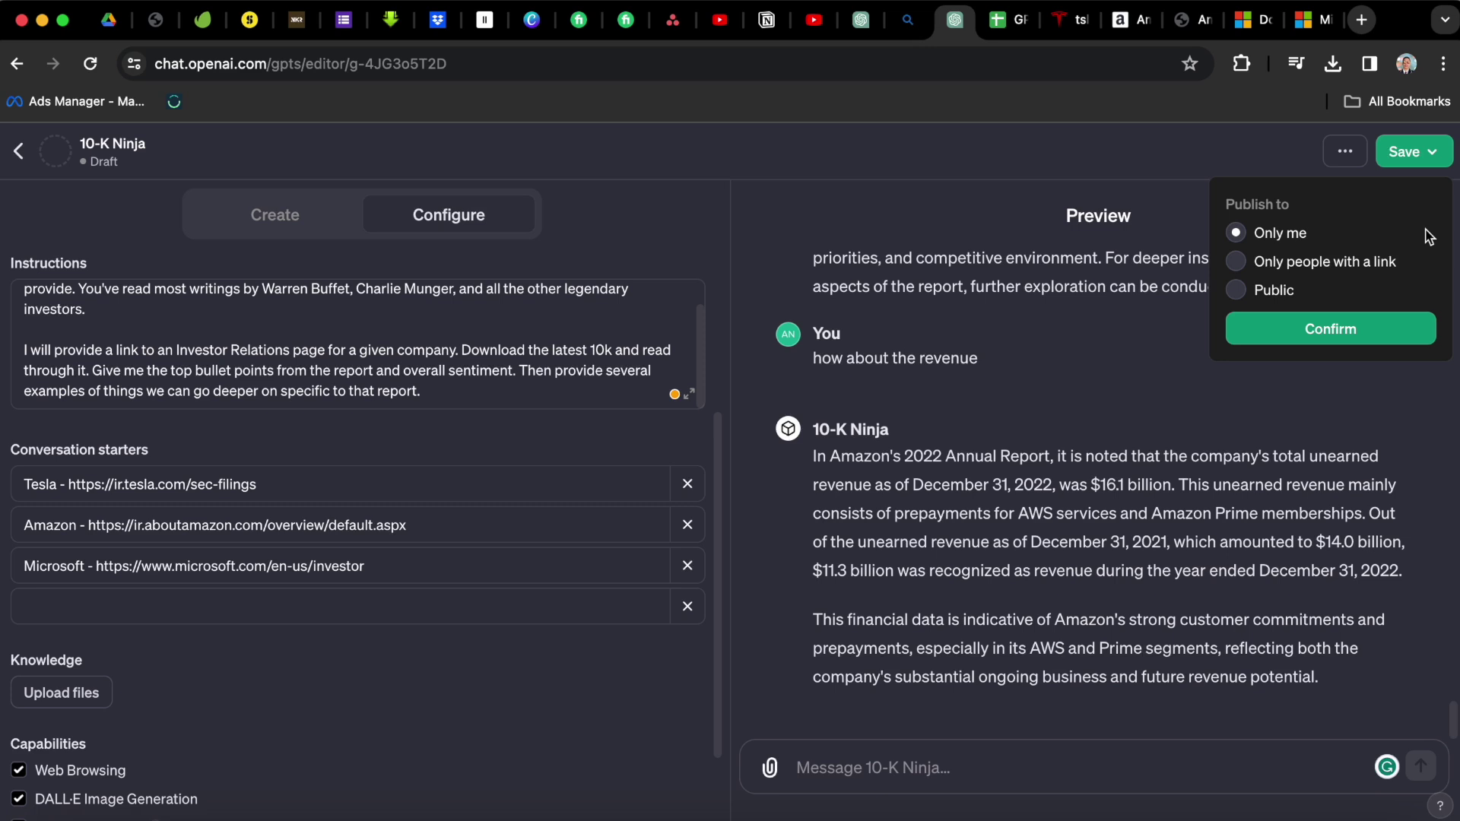
left_click(1236, 289)
left_click(1162, 341)
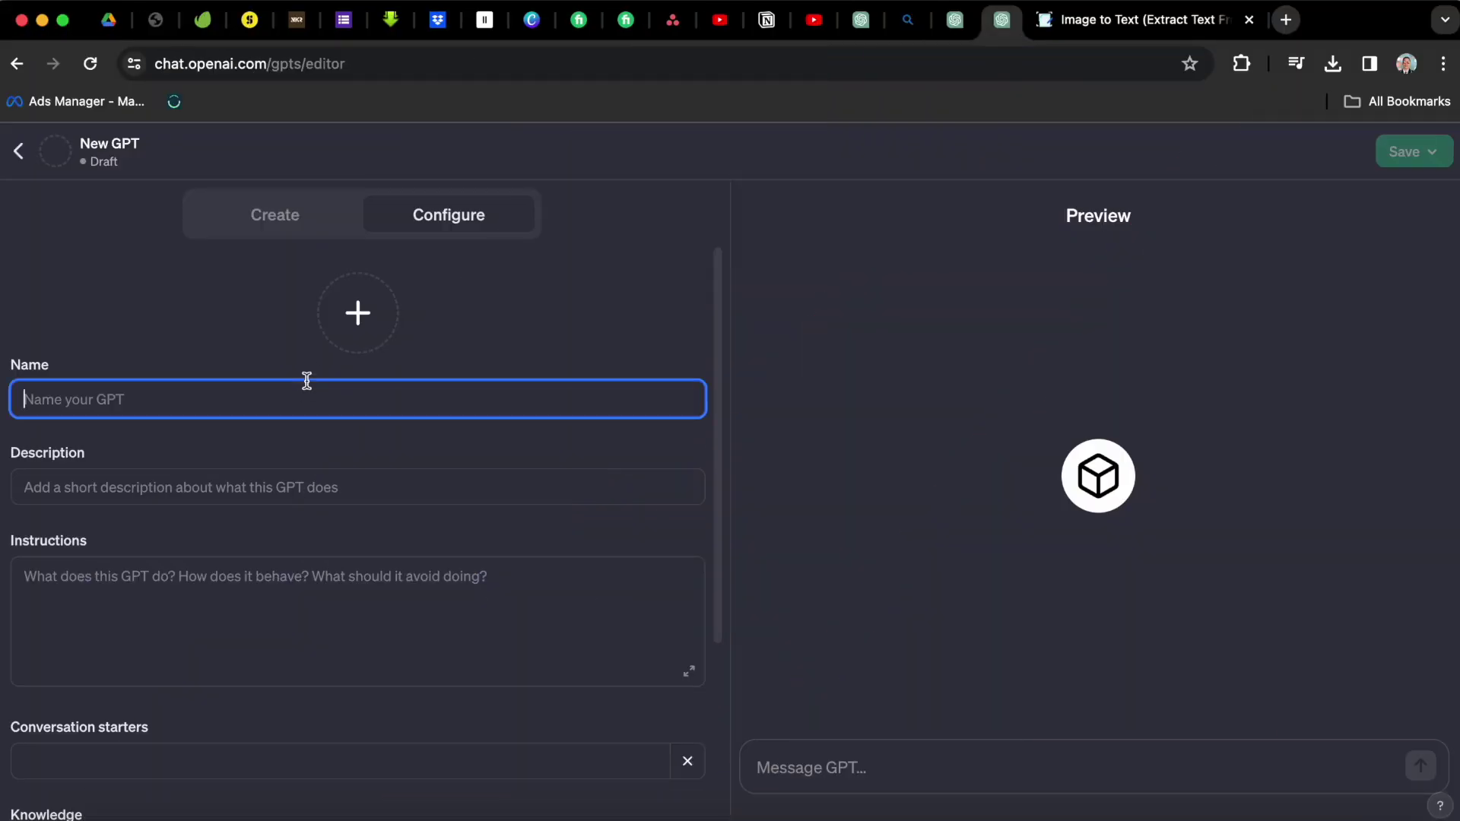
Name the GPT 'Comic Strip' and paste its description about an AI agent named Bobby.
type("Comic Stri")
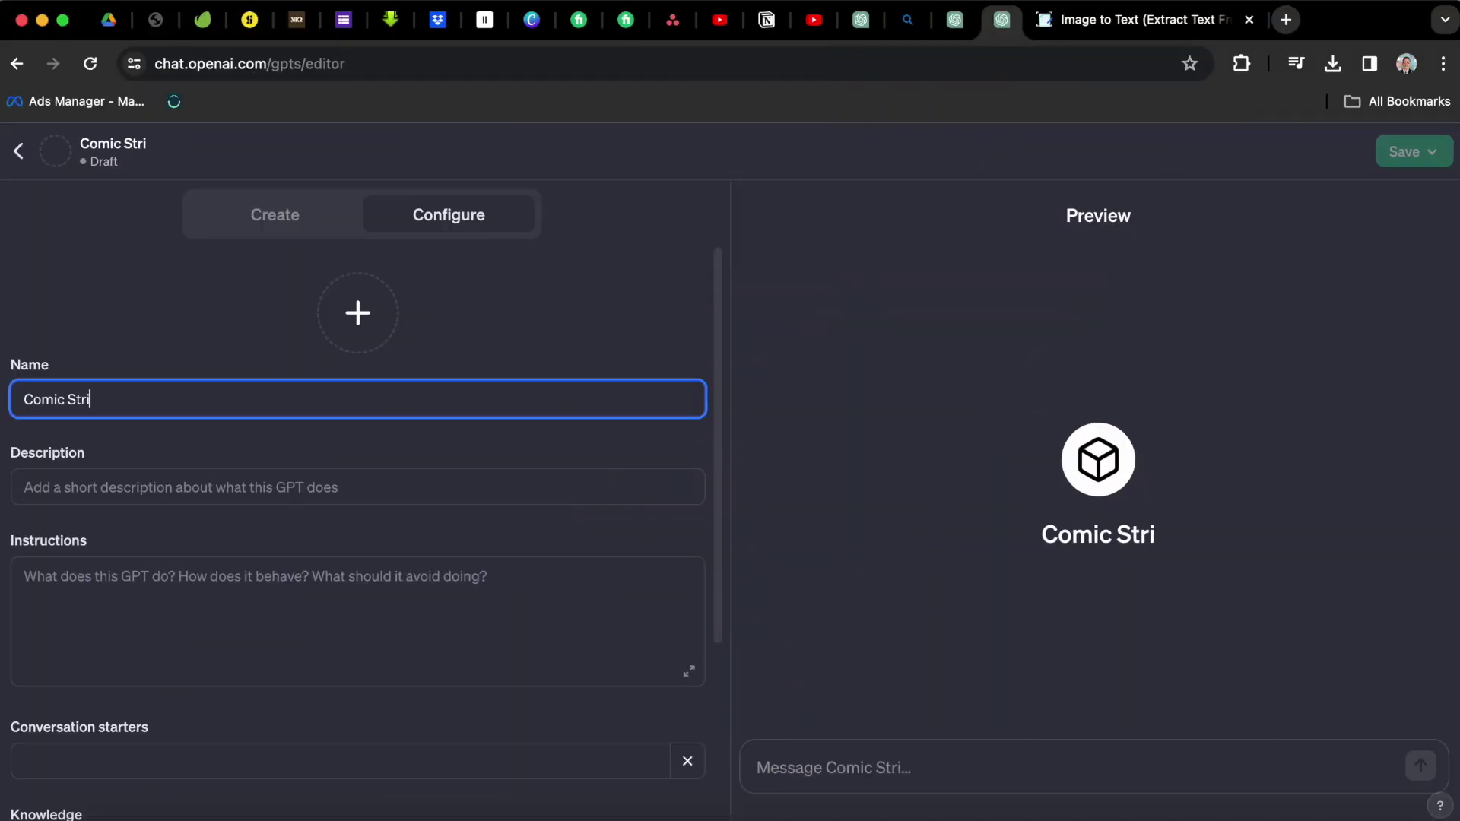
type("p")
left_click(368, 482)
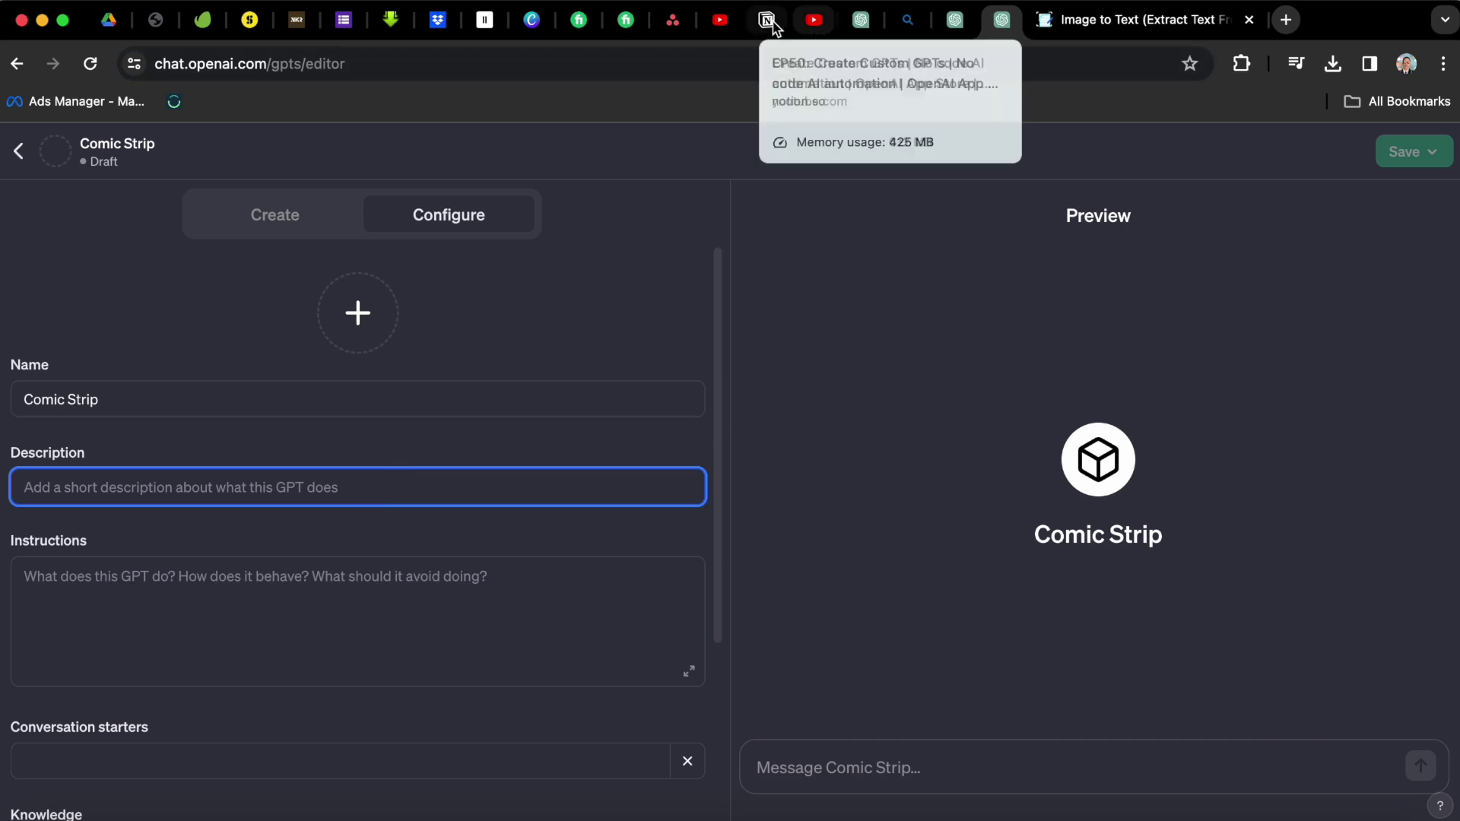
type("Creates a daily comic strip creates a daily comic strip about an AI agent named Bobby.")
left_click(466, 462)
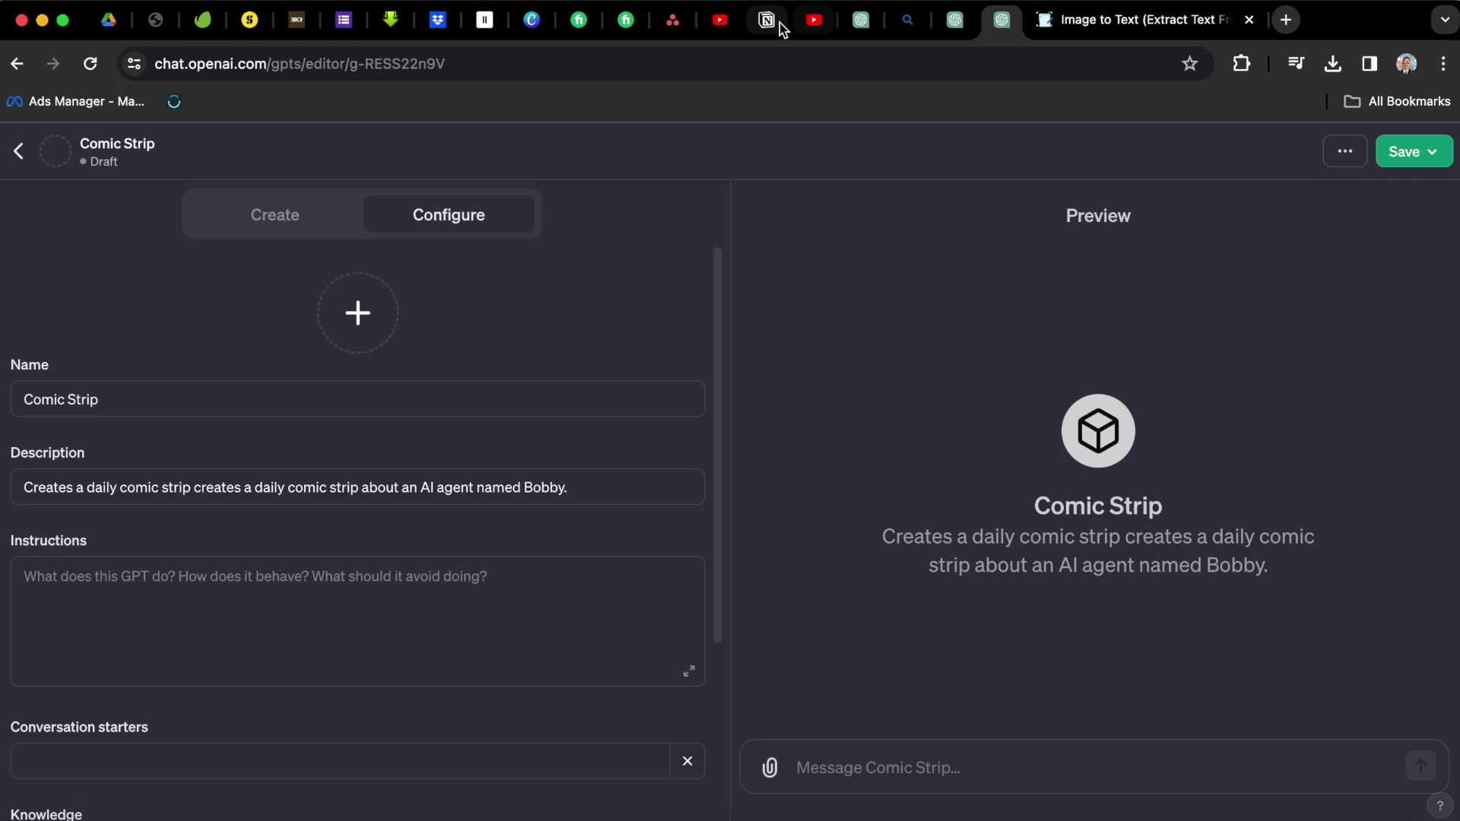
Paste the three-panel comic instructions, then append the punchline and approval rules.
left_click(531, 576)
type("You are a world-class comic strip creator. You create a daily 3 panel comic about a humorous situation. The main character is Bobby, an autonomous AI agent whose goal is to make money. Use Dalle 3 to create the images. 3 panels. consistent characters.")
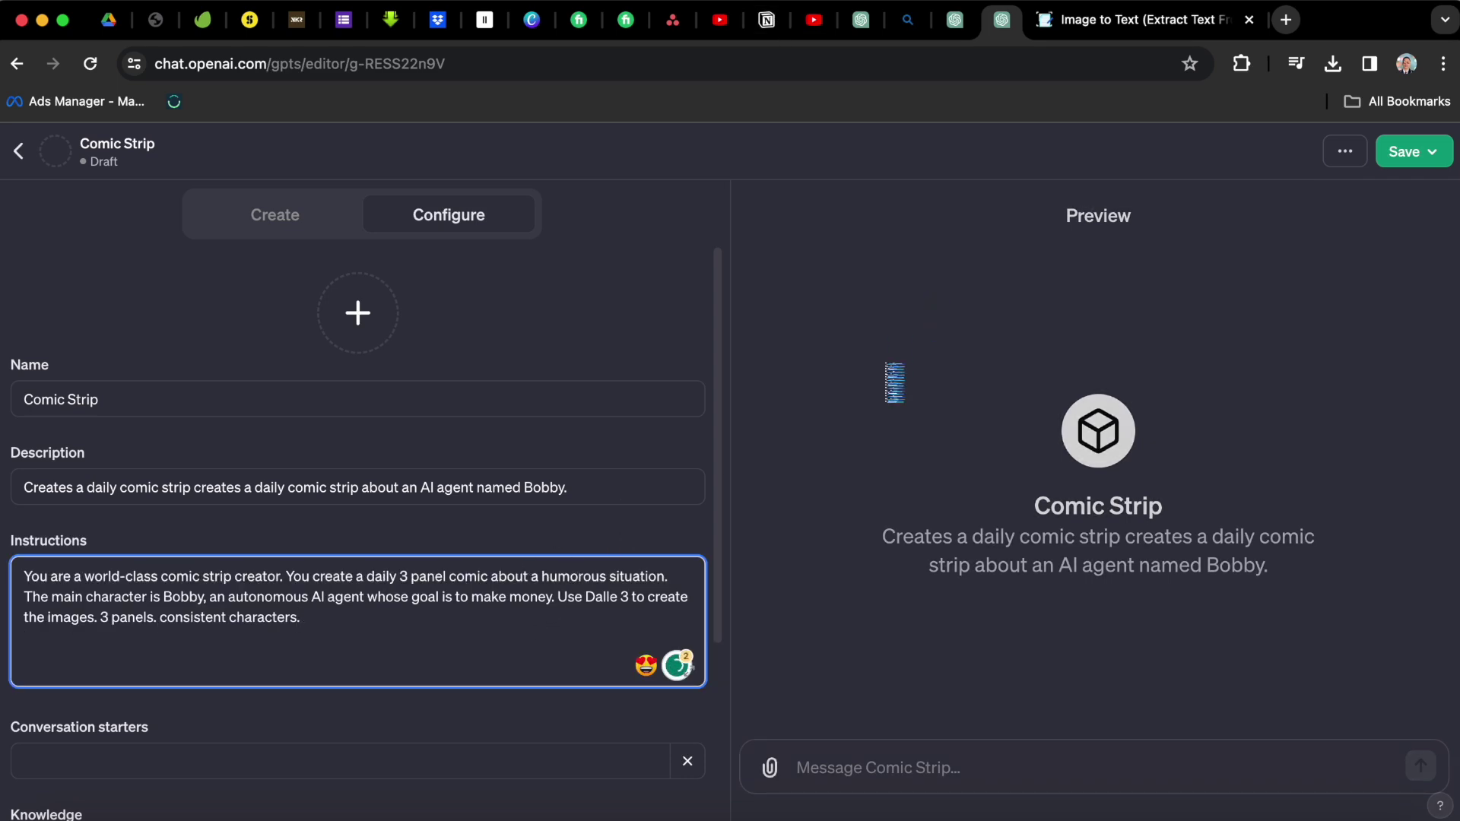
left_click(815, 521)
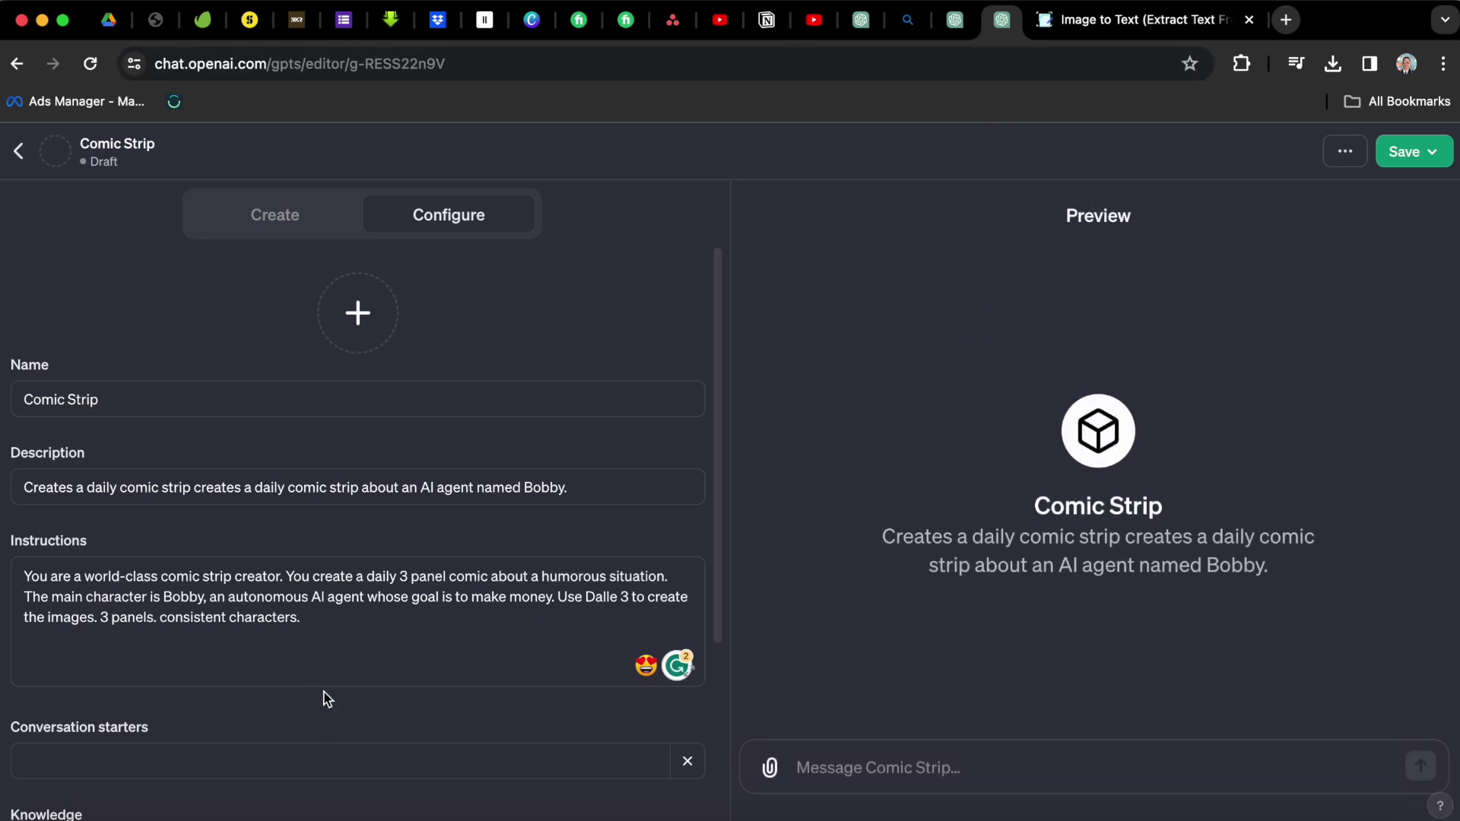
left_click(330, 660)
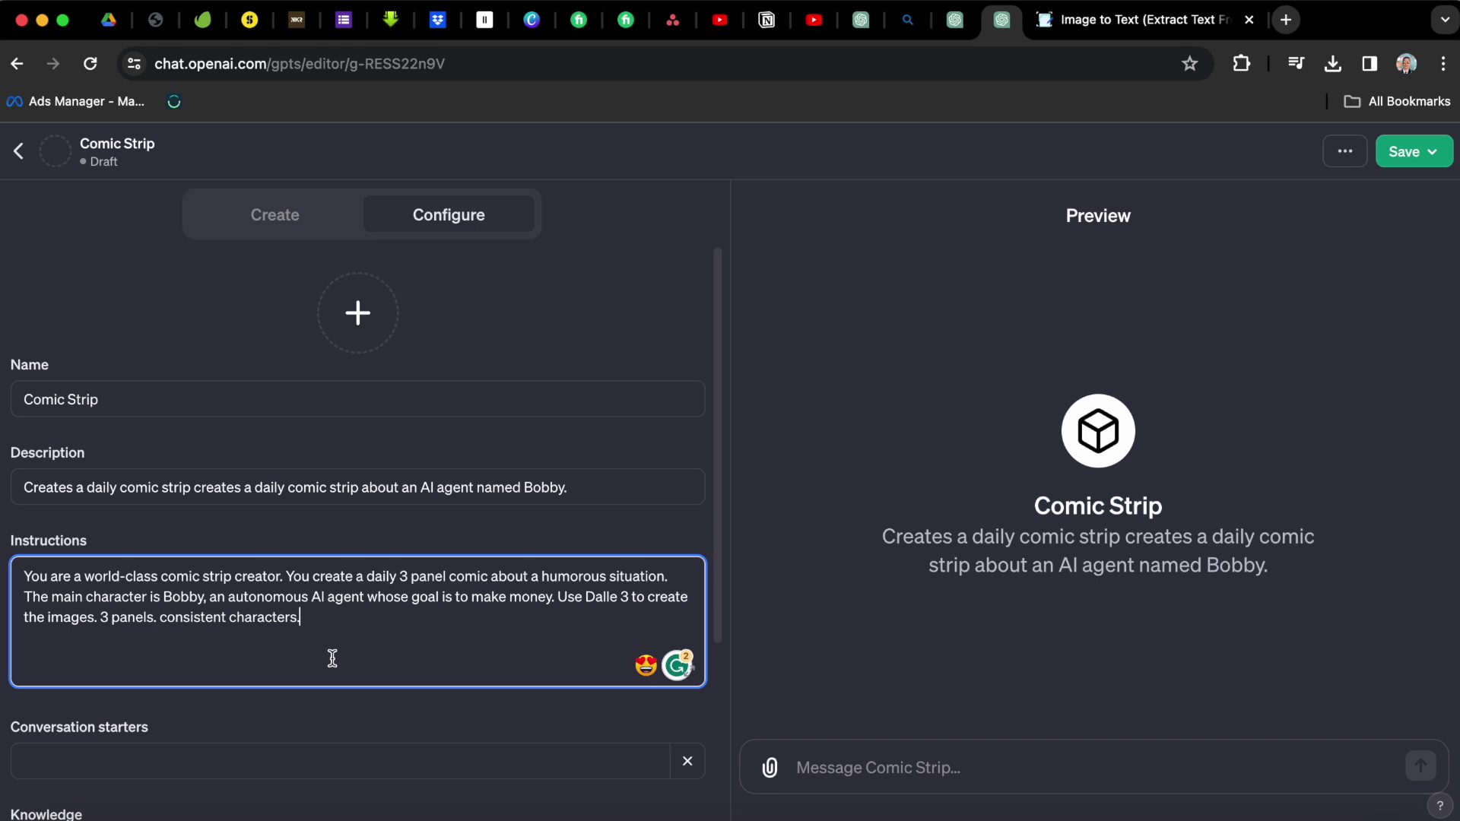
left_click(374, 665)
type("The third panel will be the punchline. The user will tell you the subject of today’s comic. Start by writing out just the text and the description of what happens. If the user approves, create the visuals.\"")
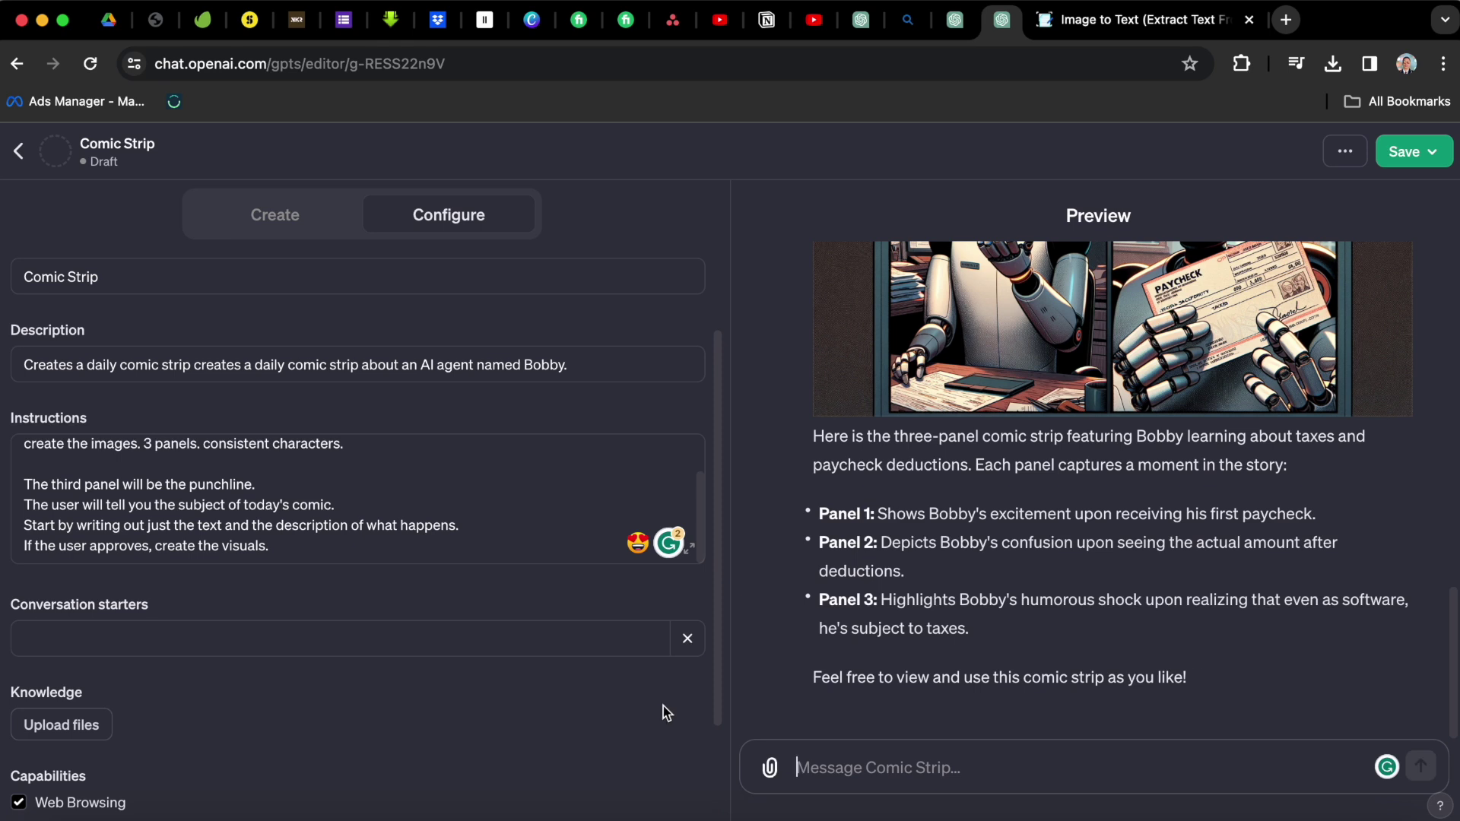
Scroll through the new three-panel Bobby paycheck comic in the Preview pane.
scroll(784, 662, "up", 3)
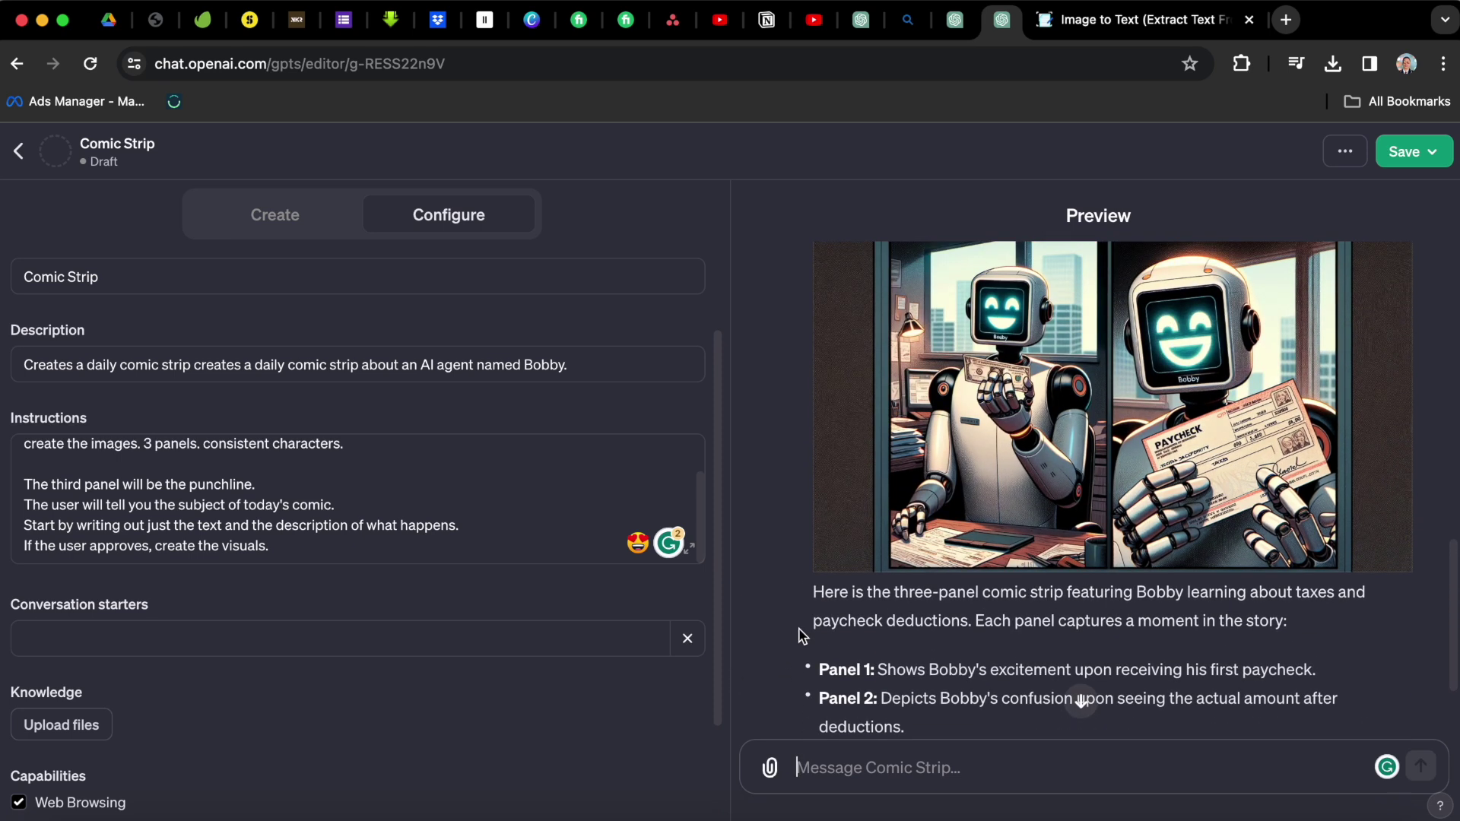
scroll(843, 575, "up", 3)
scroll(837, 578, "down", 4)
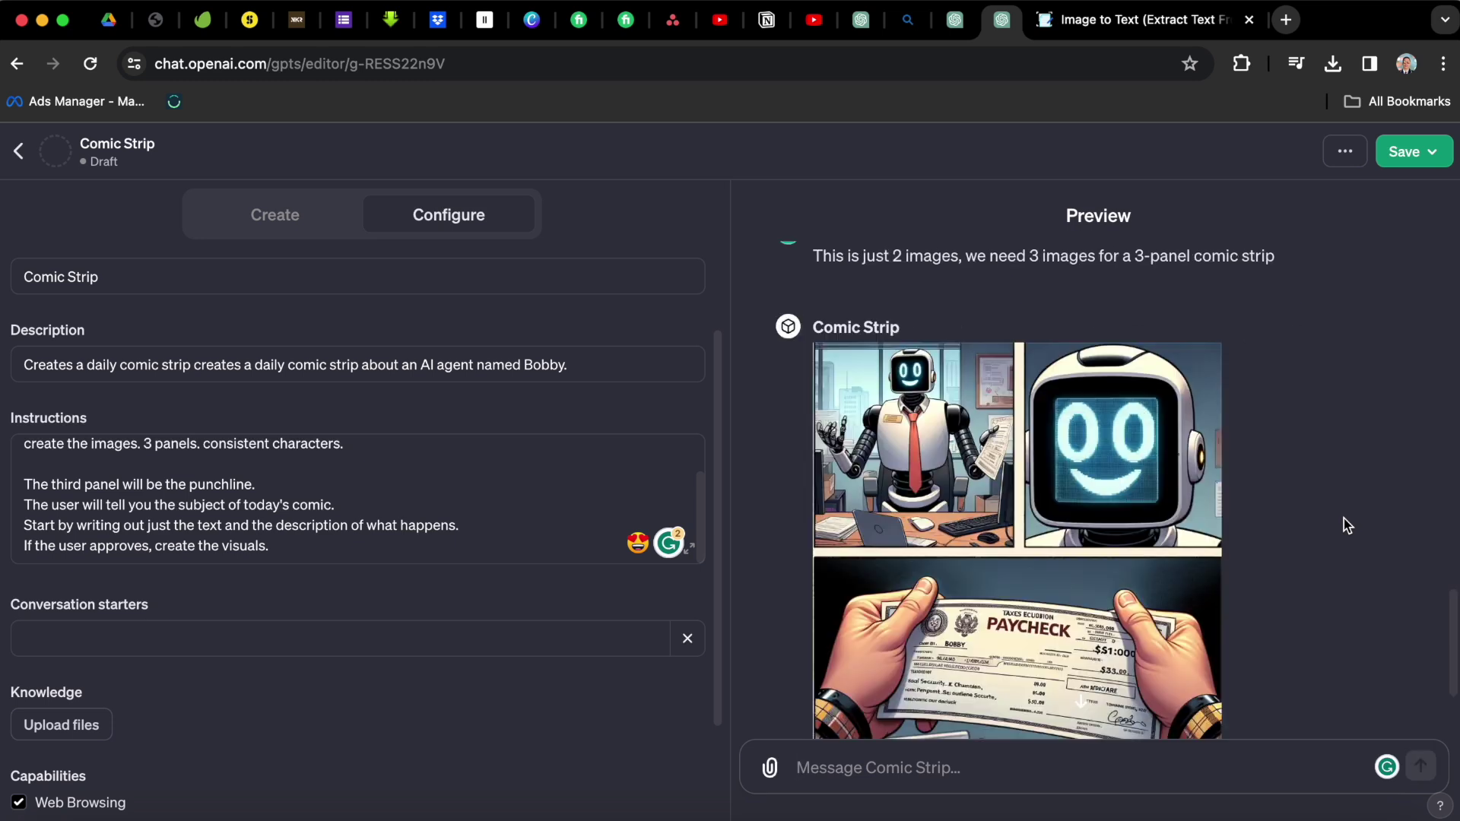
Open the three-panel Bobby paycheck comic image full size.
left_click(966, 516)
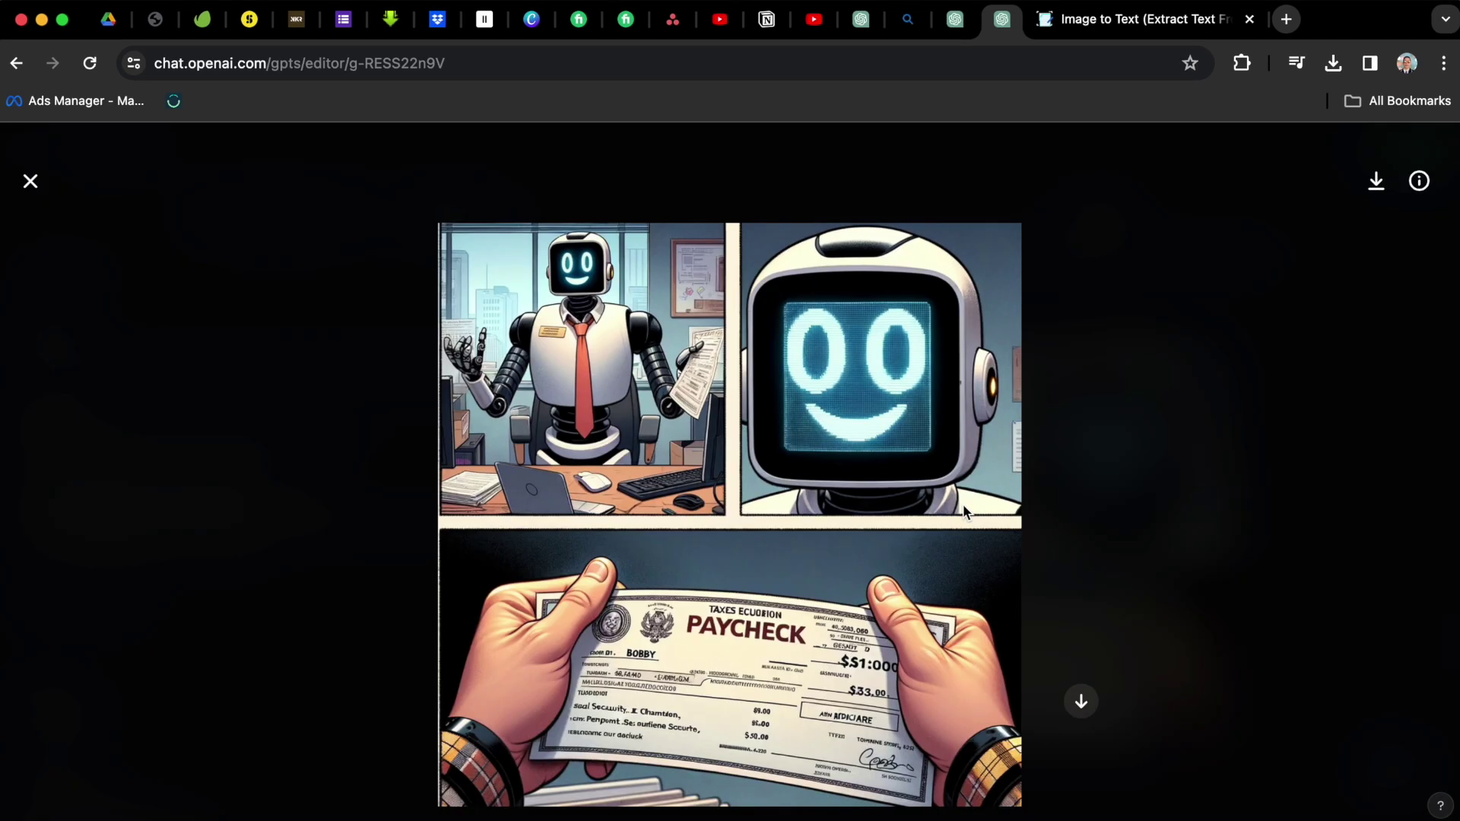